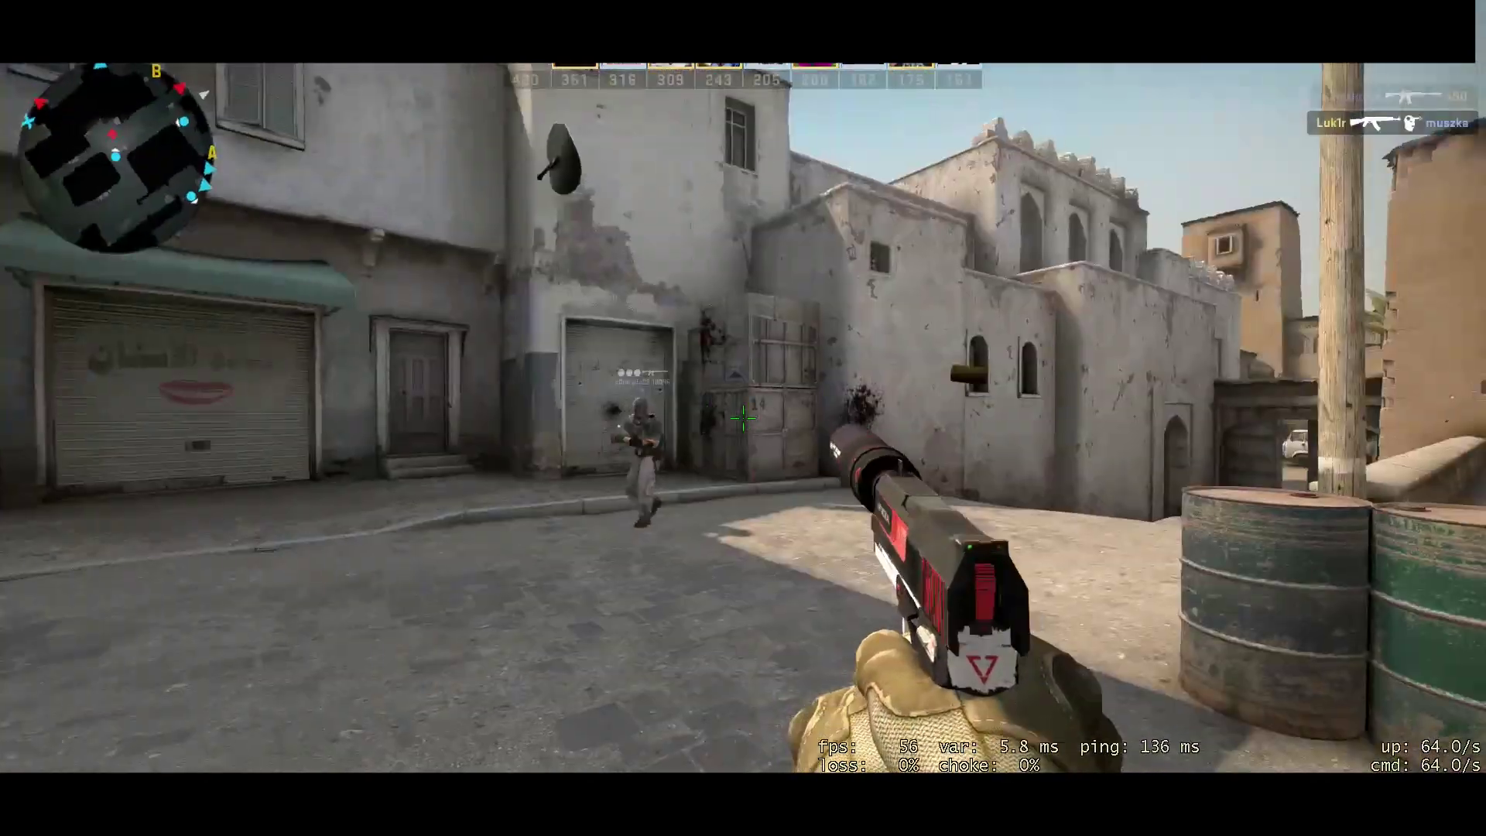
click(743, 419)
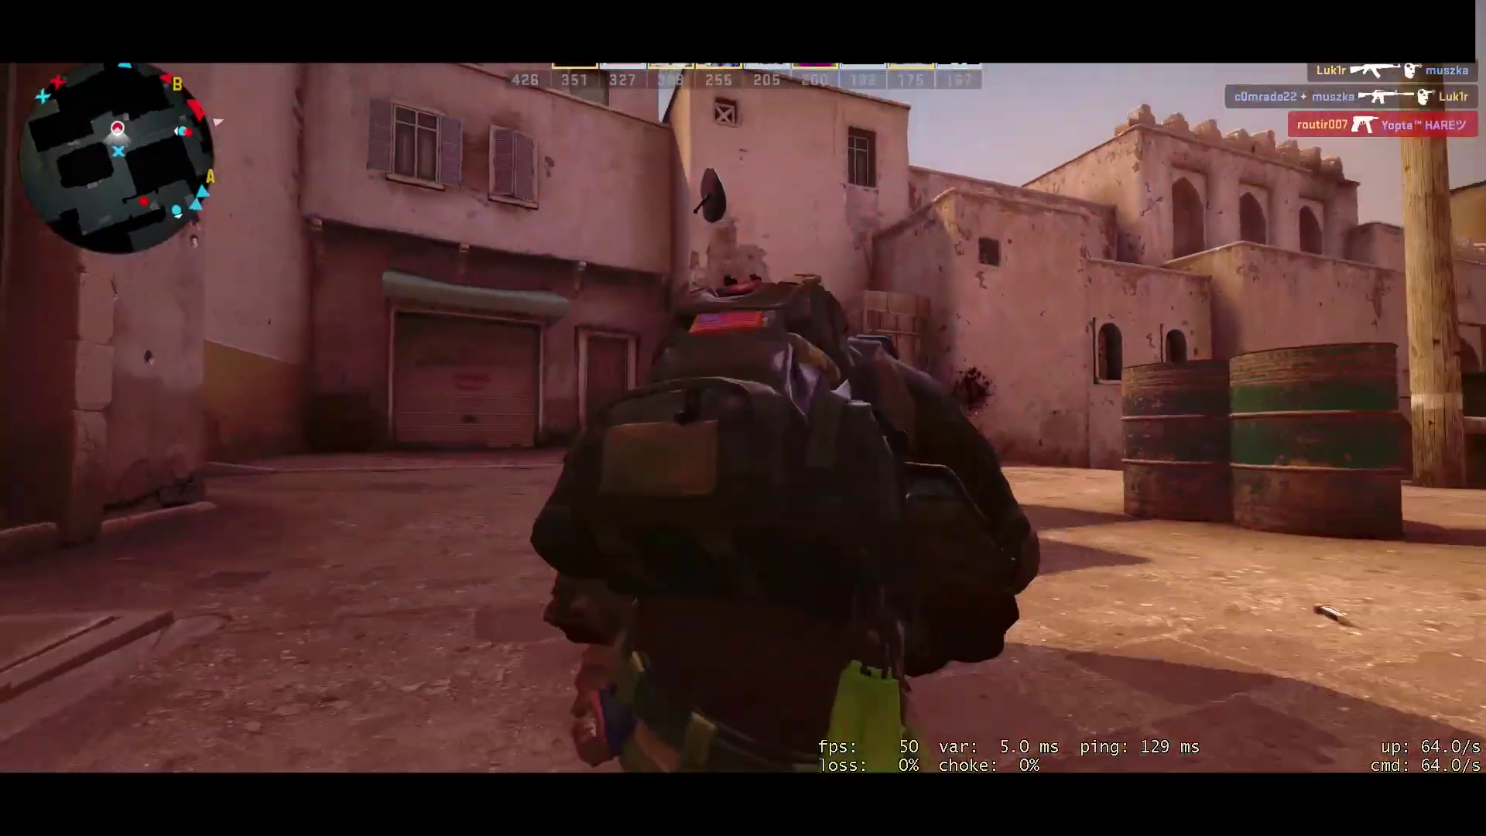
key(Tab)
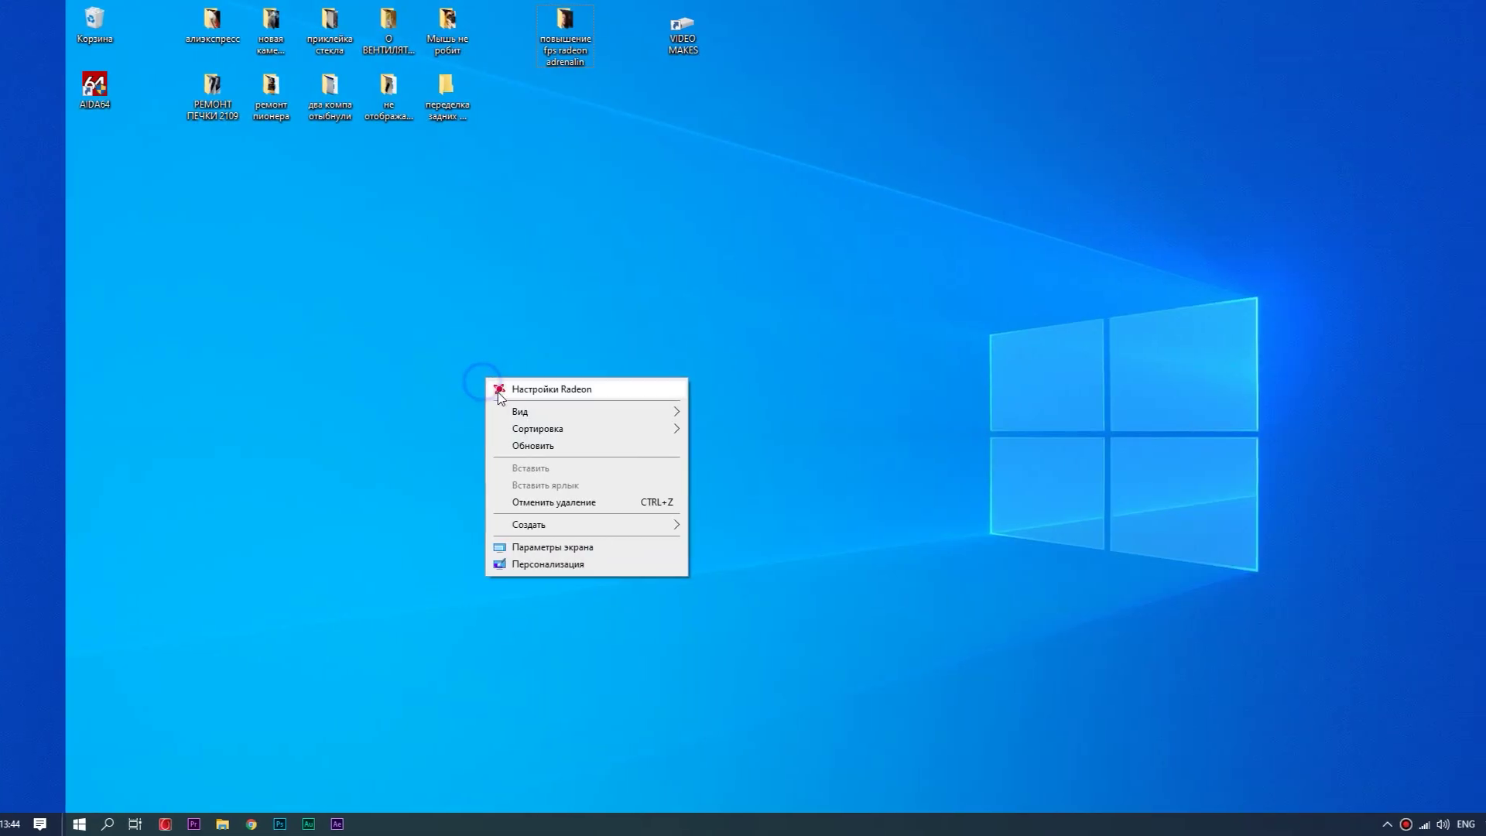
Step: Open Radeon Settings from the desktop and bring up the Counter-Strike: Global Offensive page in the games list
click(456, 389)
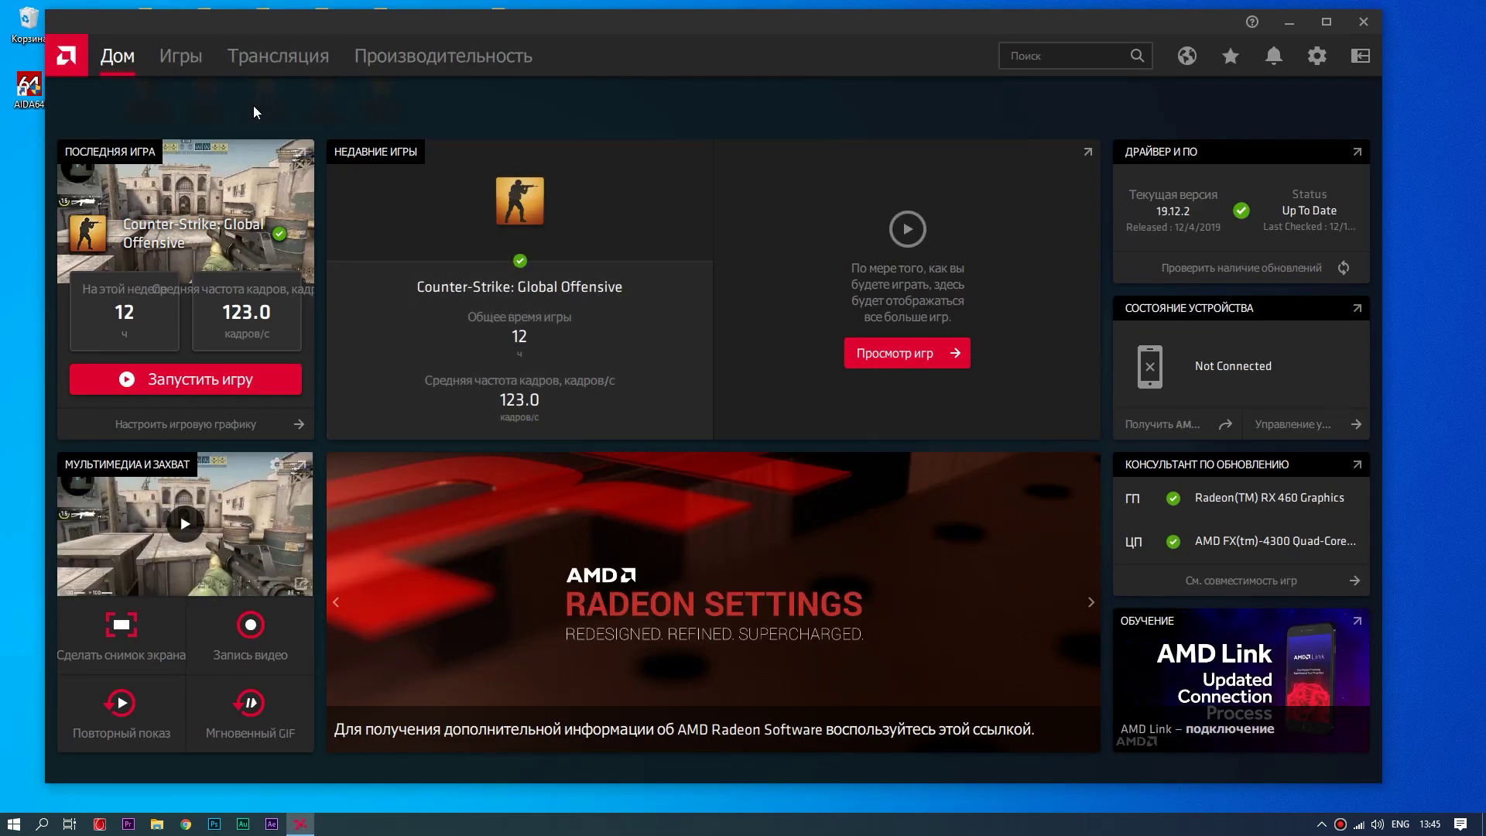
click(176, 60)
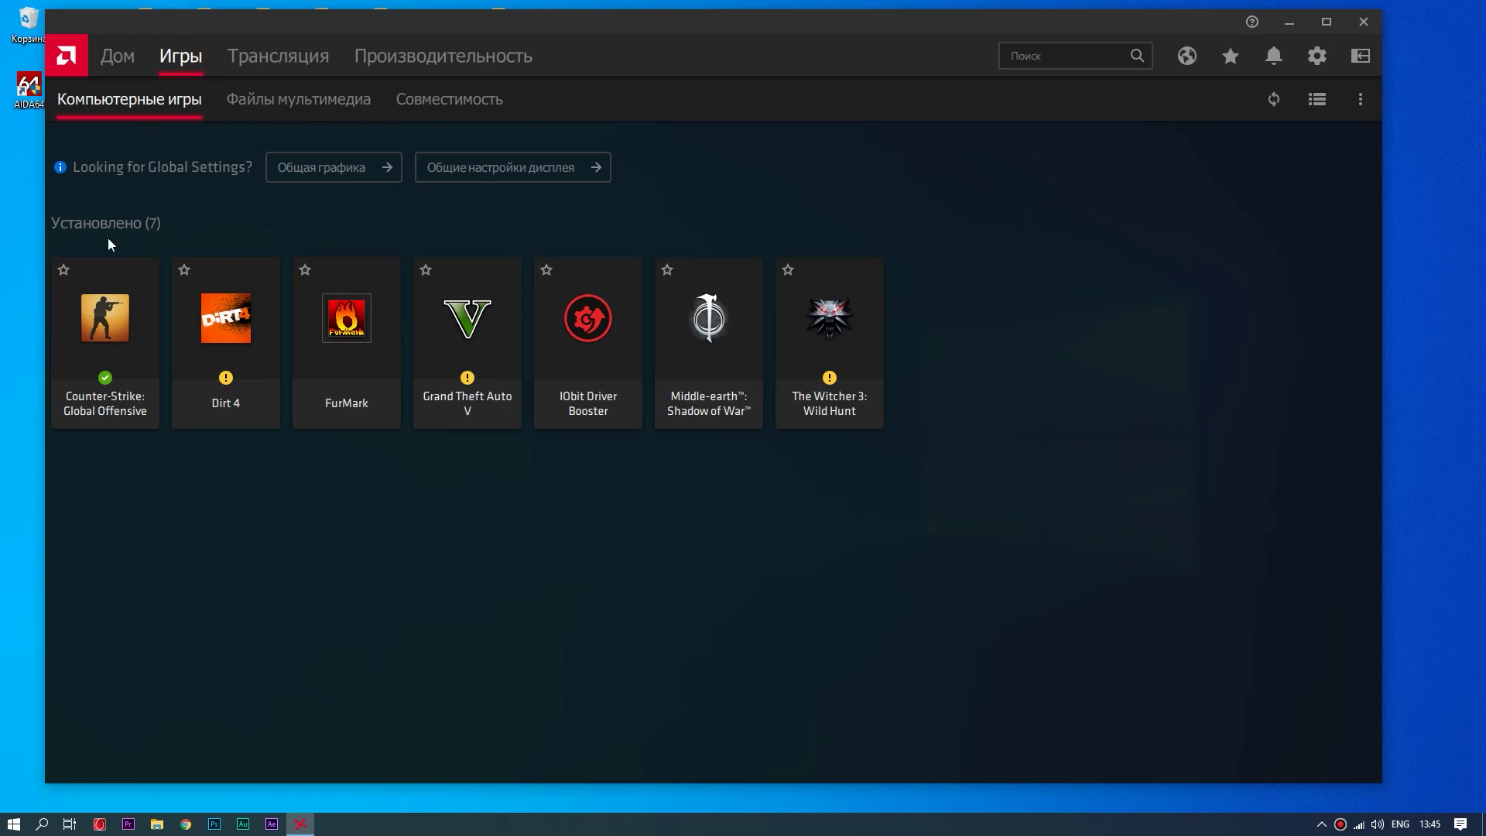
click(115, 382)
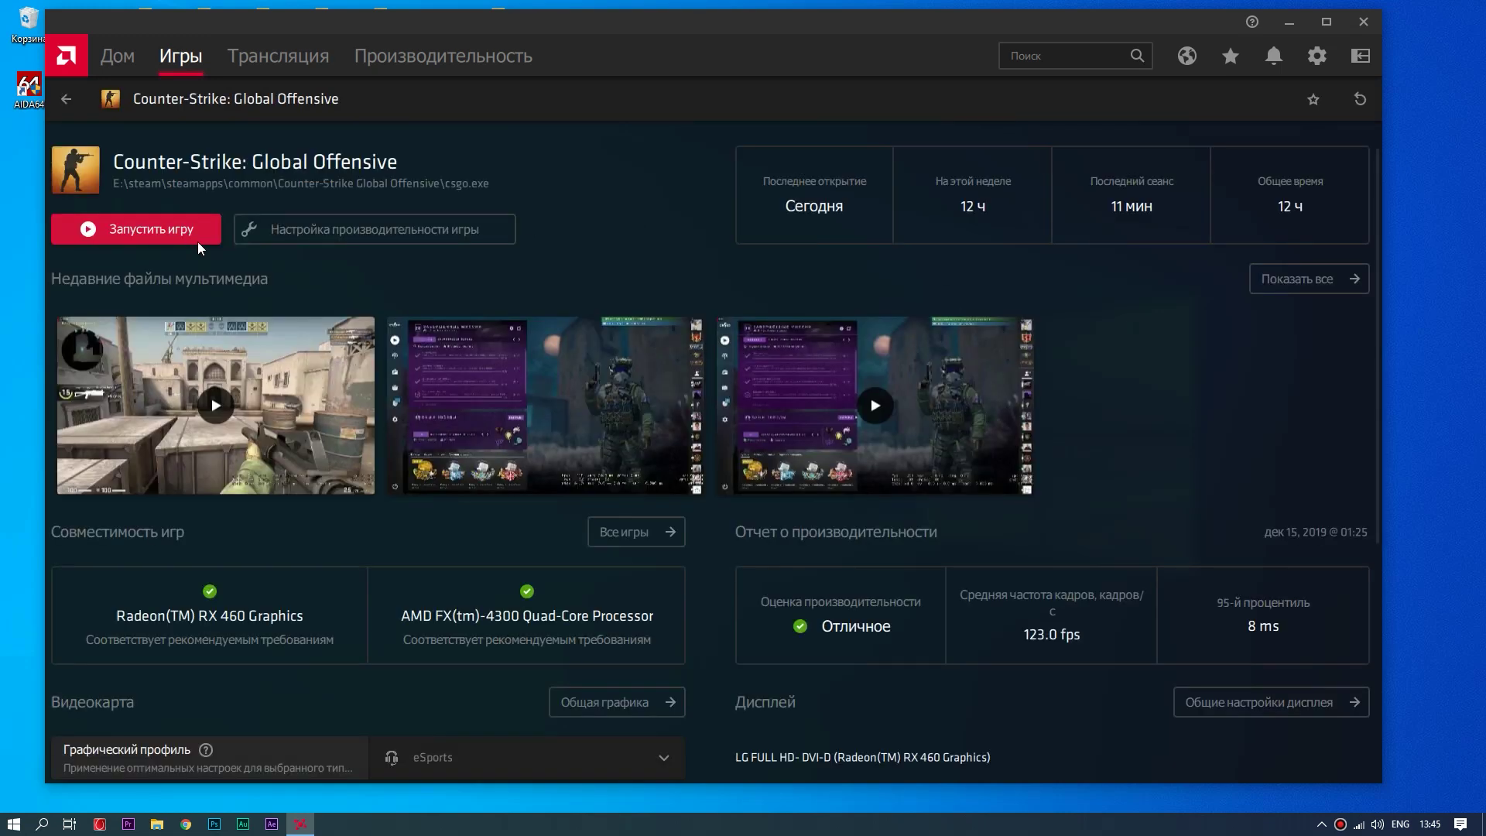
Step: From the Counter-Strike: Global Offensive page, view the global graphics settings, return to the game, and open the global display settings
scroll(279, 380, down, 5)
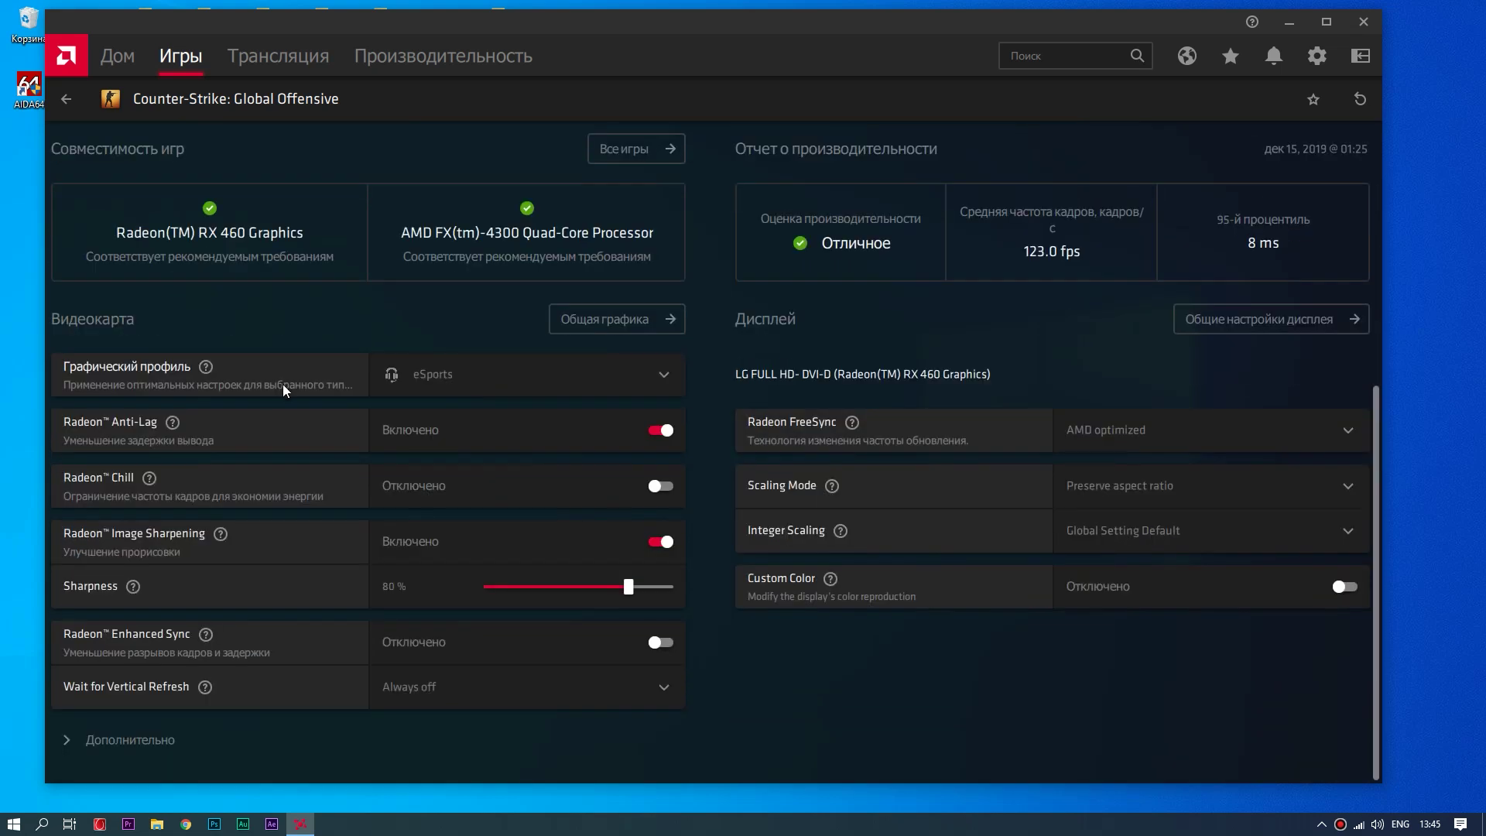
scroll(282, 387, up, 5)
scroll(283, 388, down, 2)
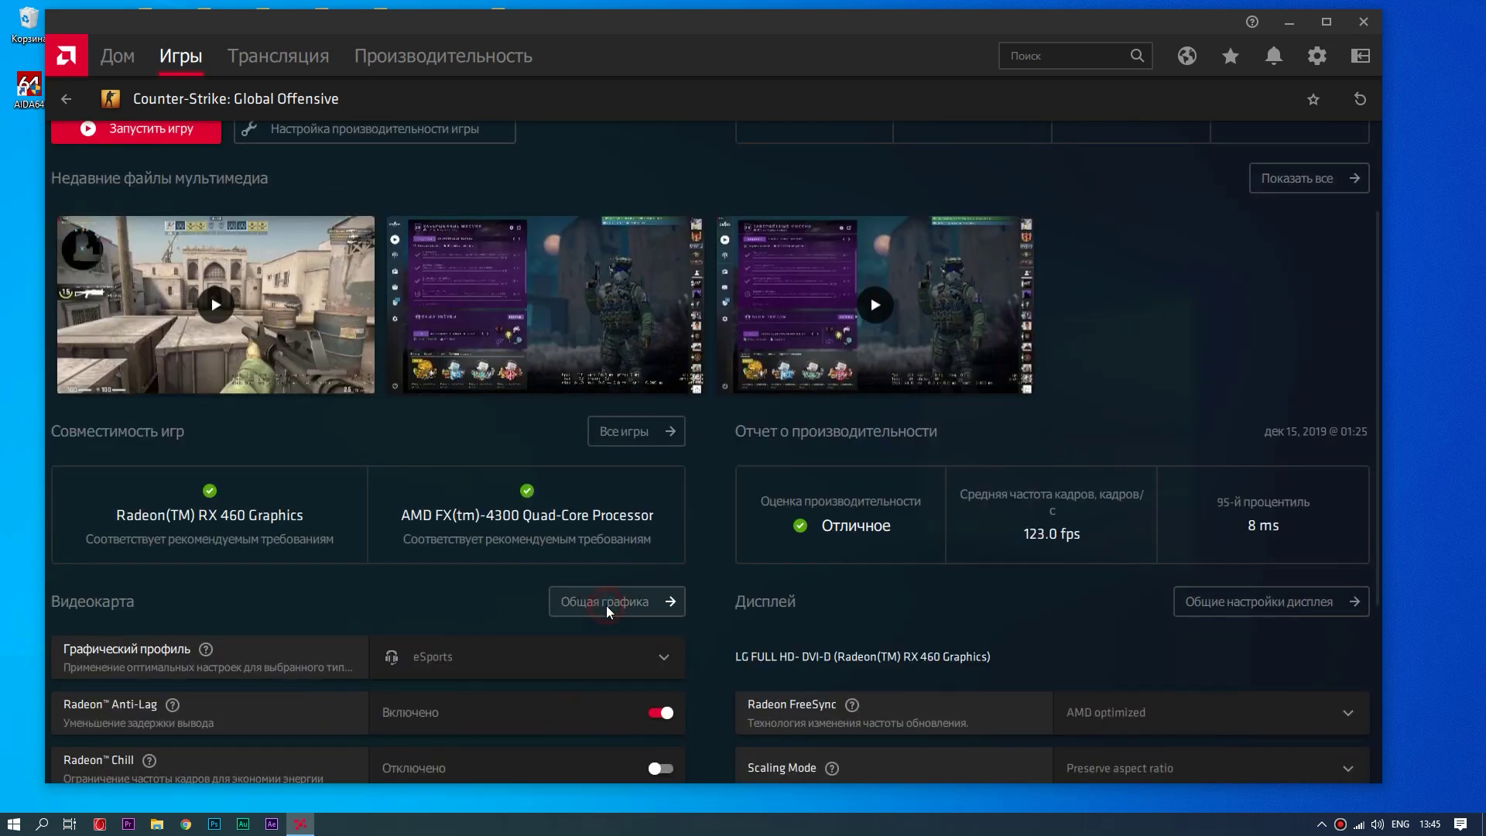
click(611, 604)
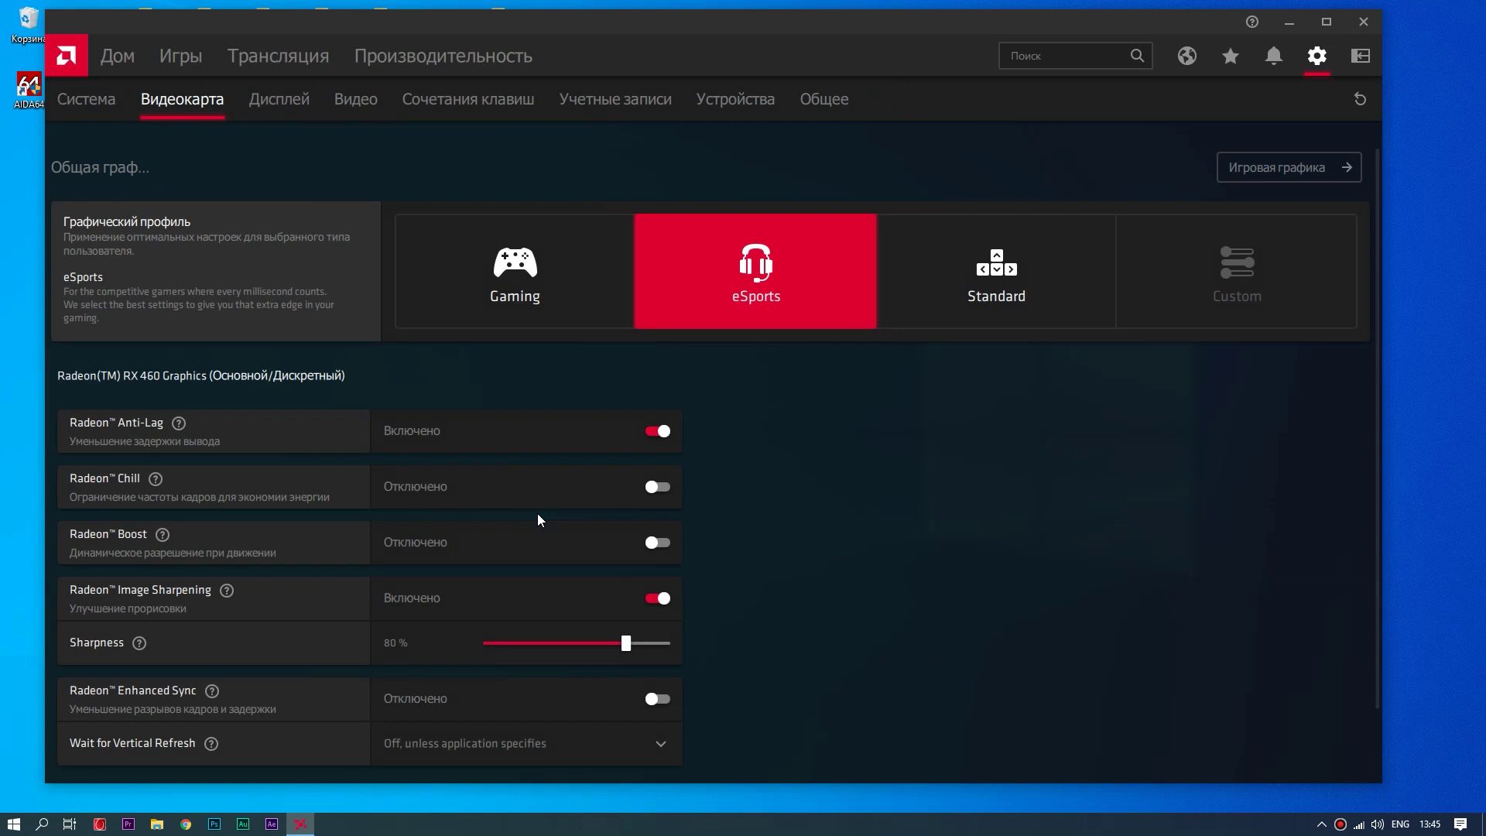
key(alt+Left)
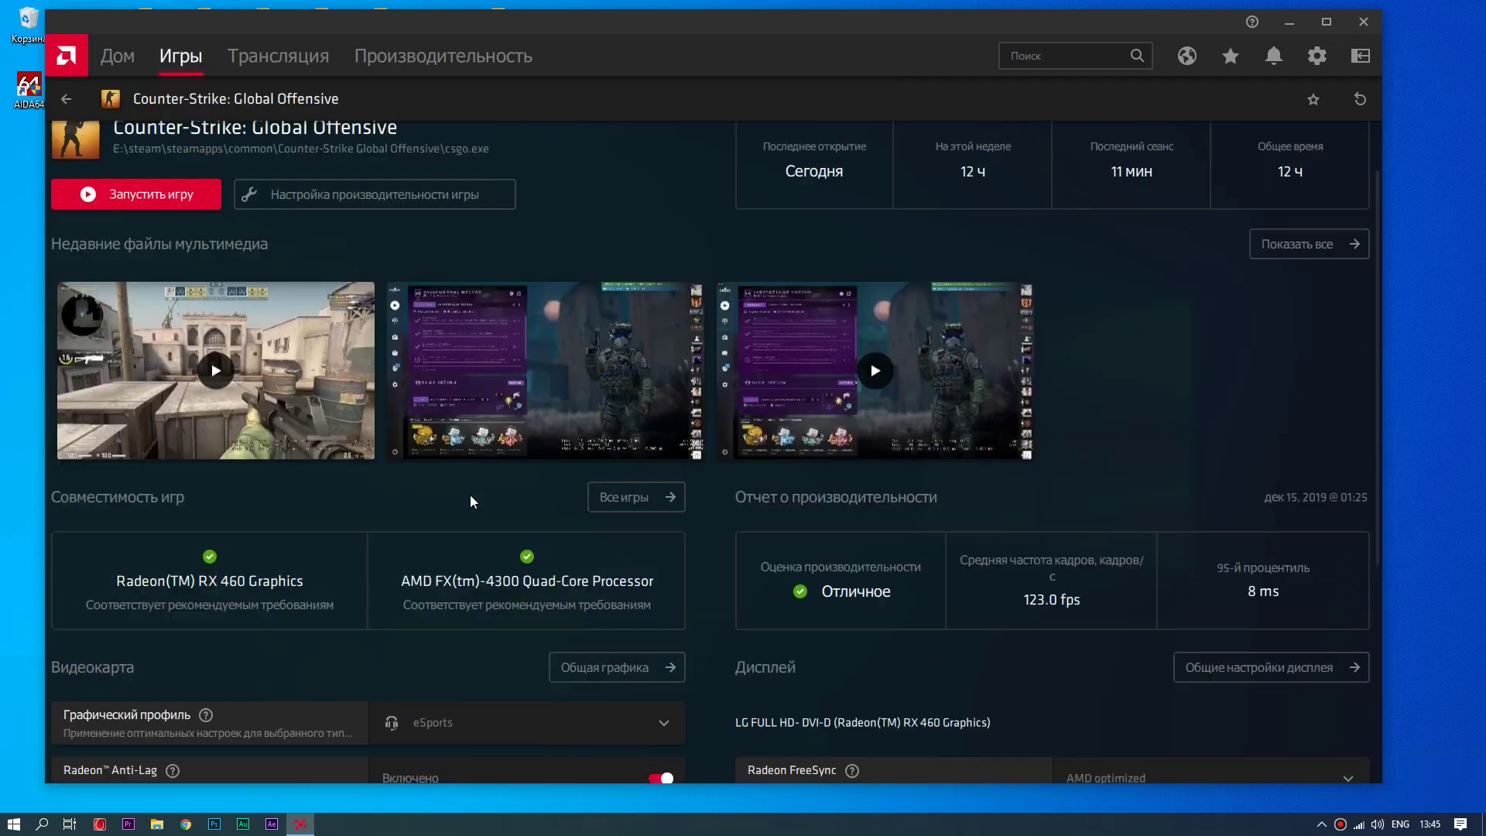
scroll(538, 482, down, 2)
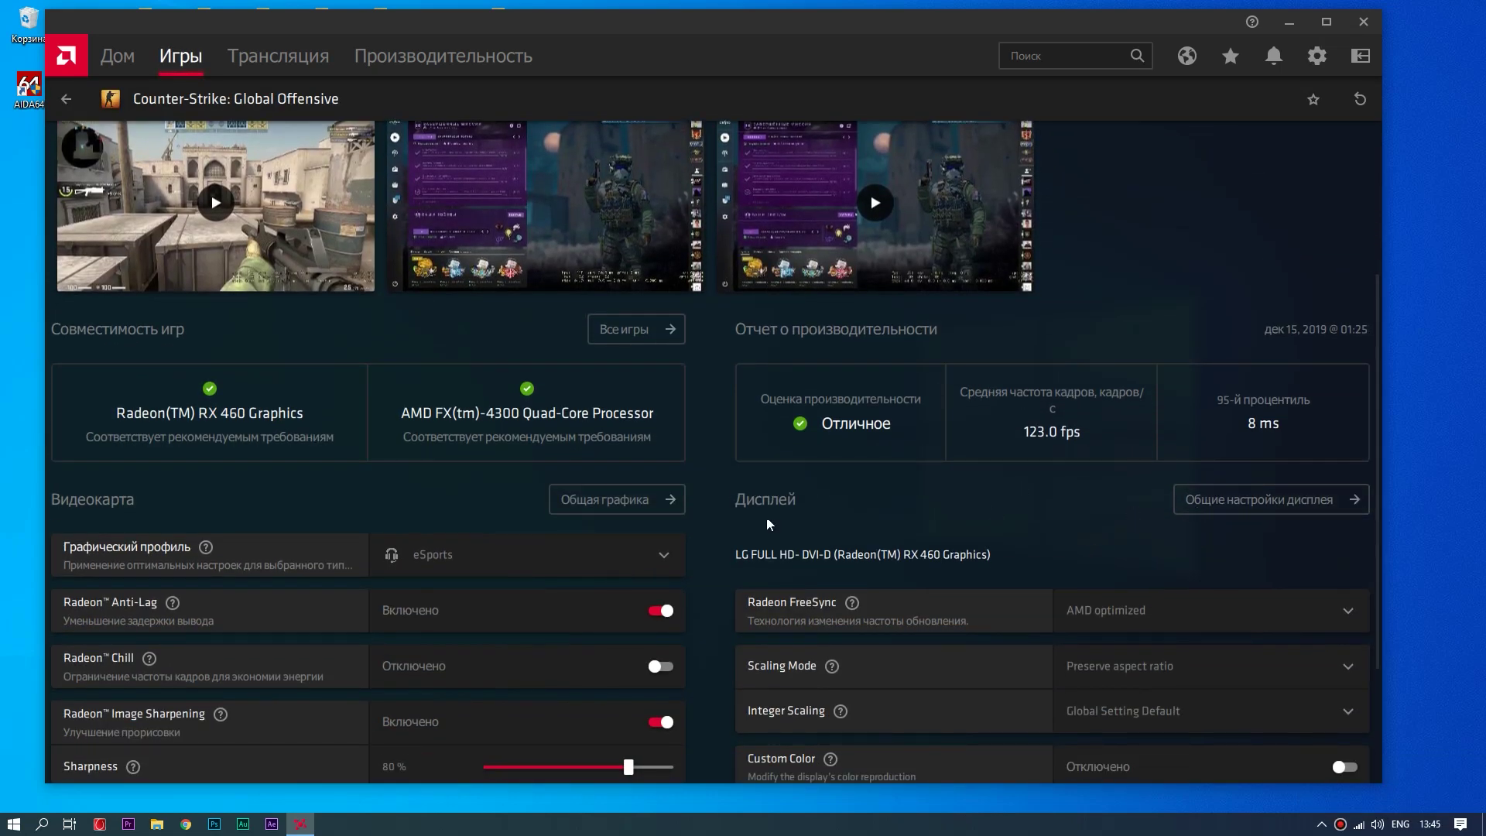
click(1254, 506)
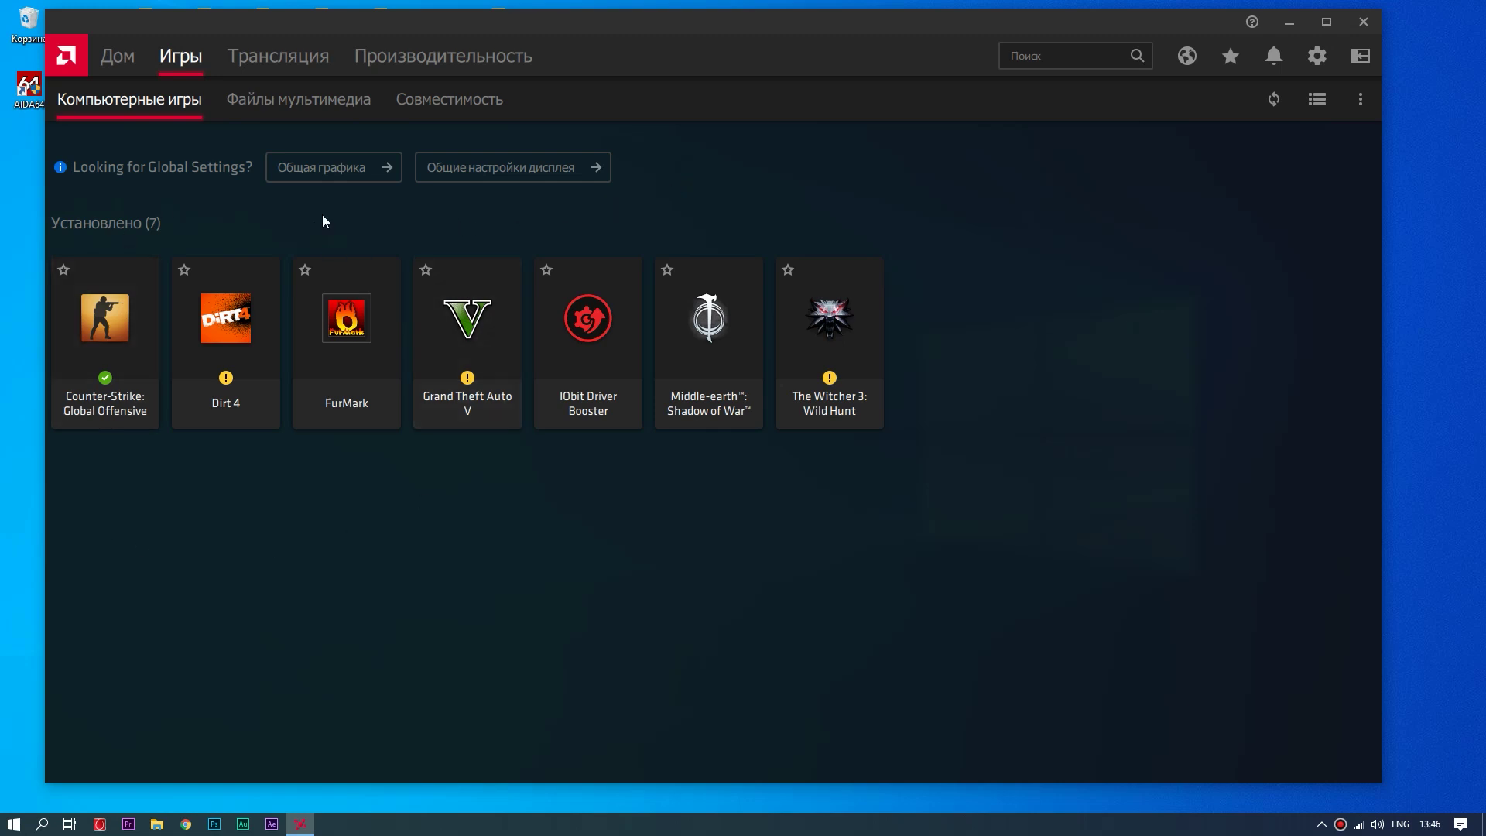
Step: View the graphics card and display sections of the general settings
click(1318, 56)
click(199, 100)
click(262, 112)
Step: Start adding a game manually and look through the computer's drives, selecting local drive E
click(1361, 106)
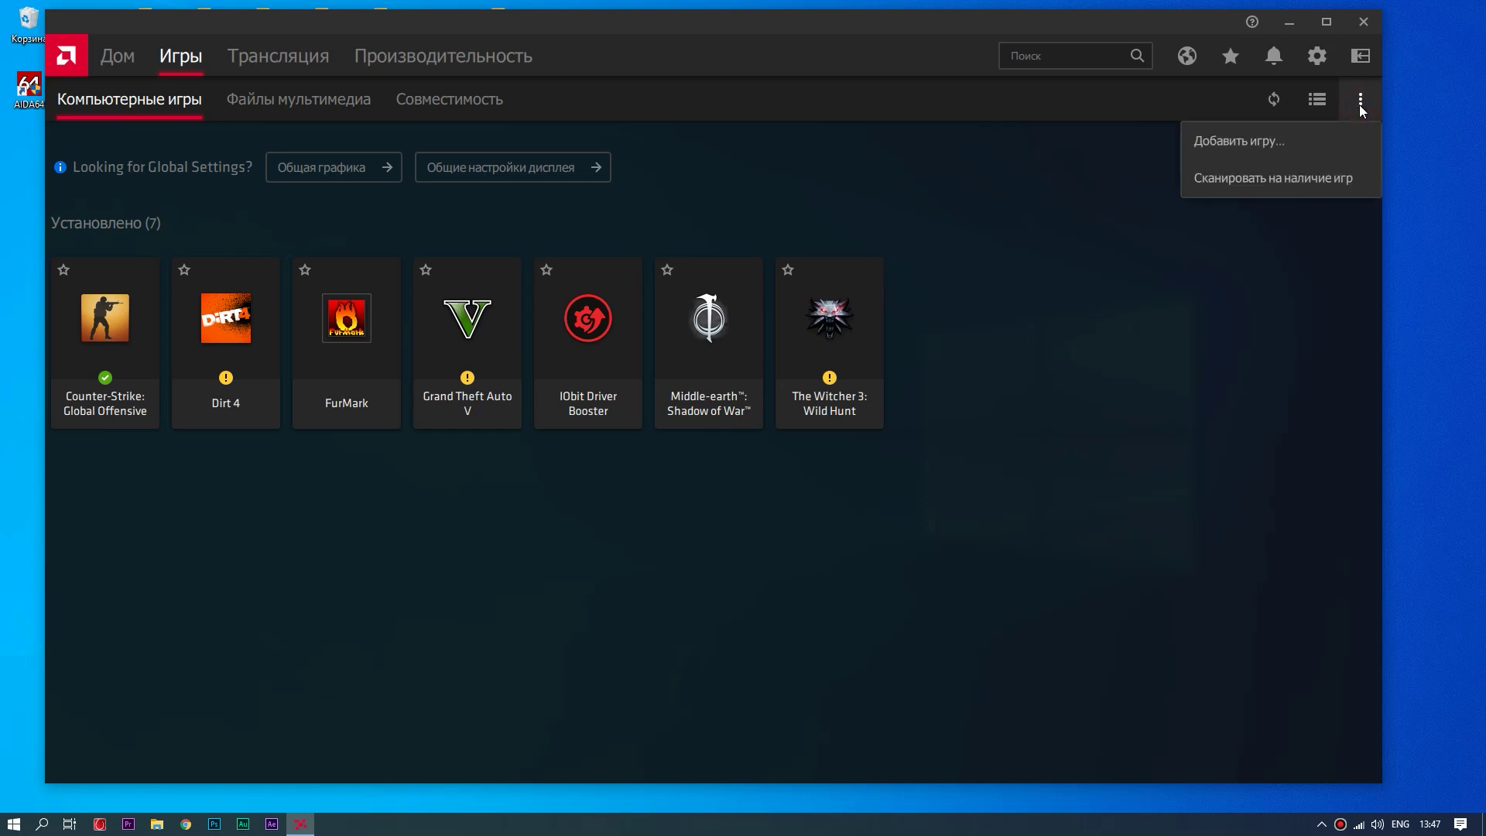
click(1250, 145)
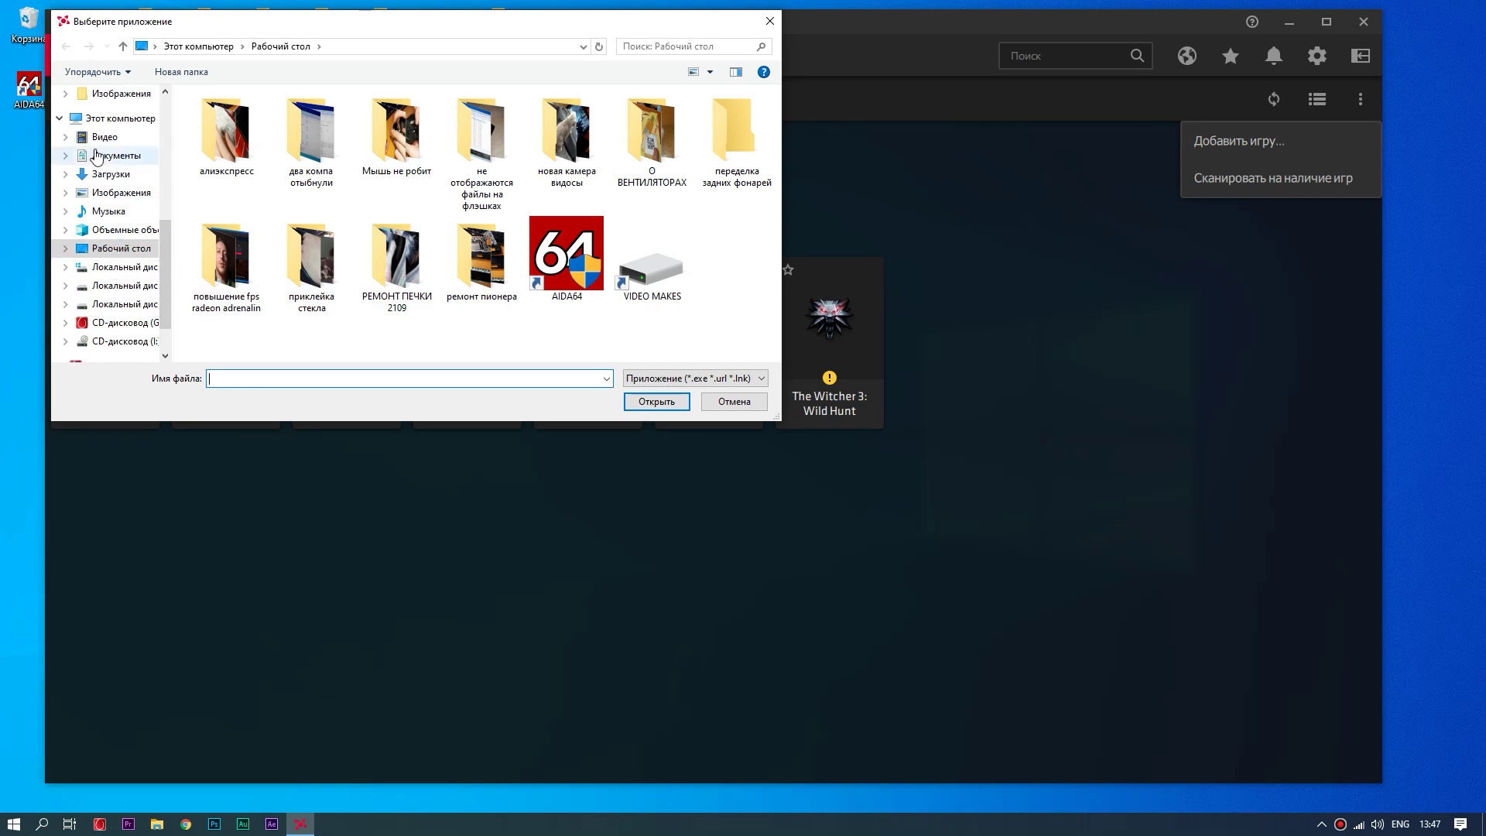
click(108, 119)
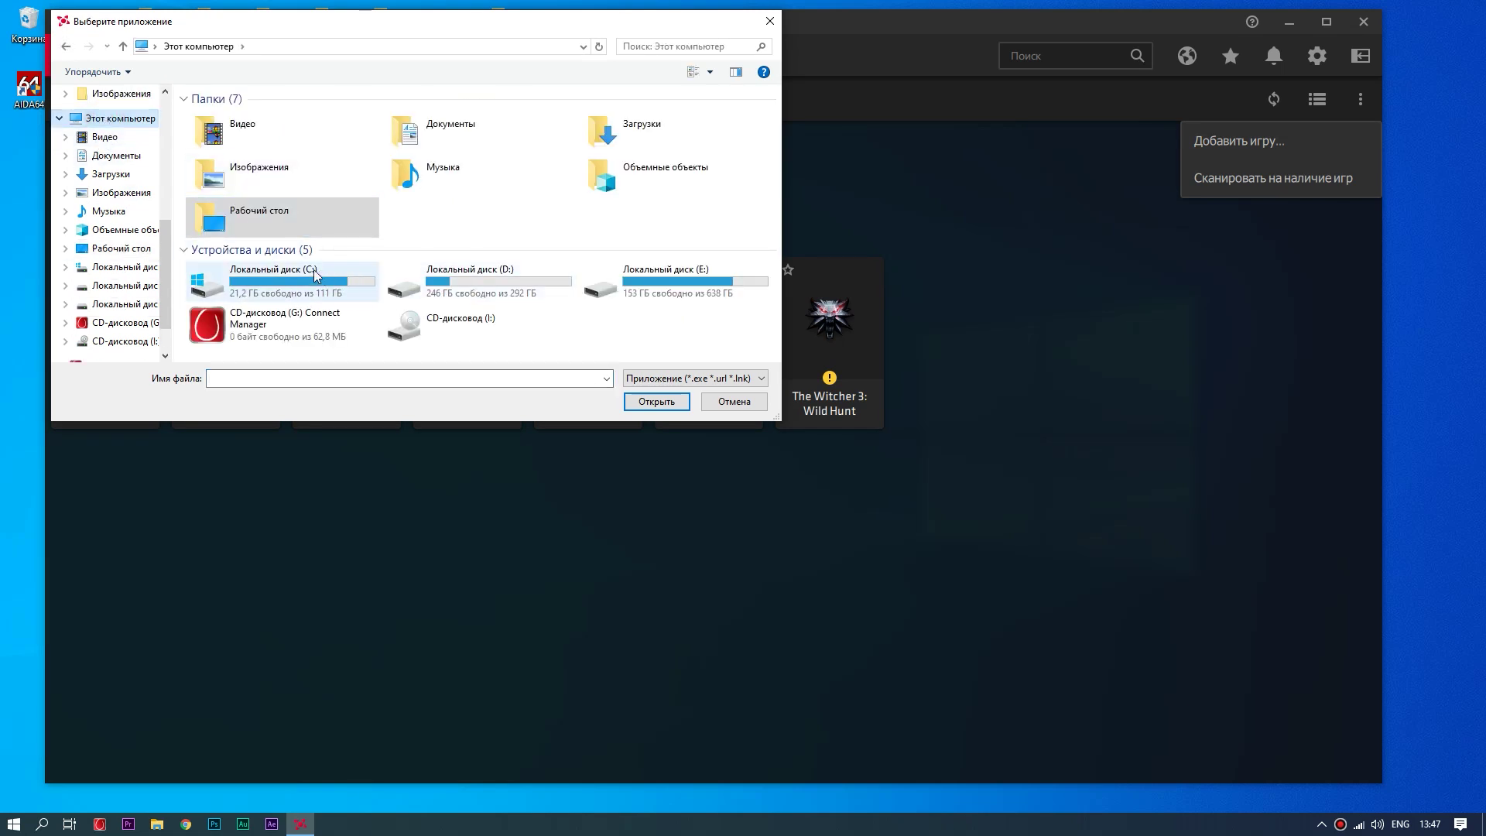
double_click(447, 282)
key(alt+Left)
click(642, 287)
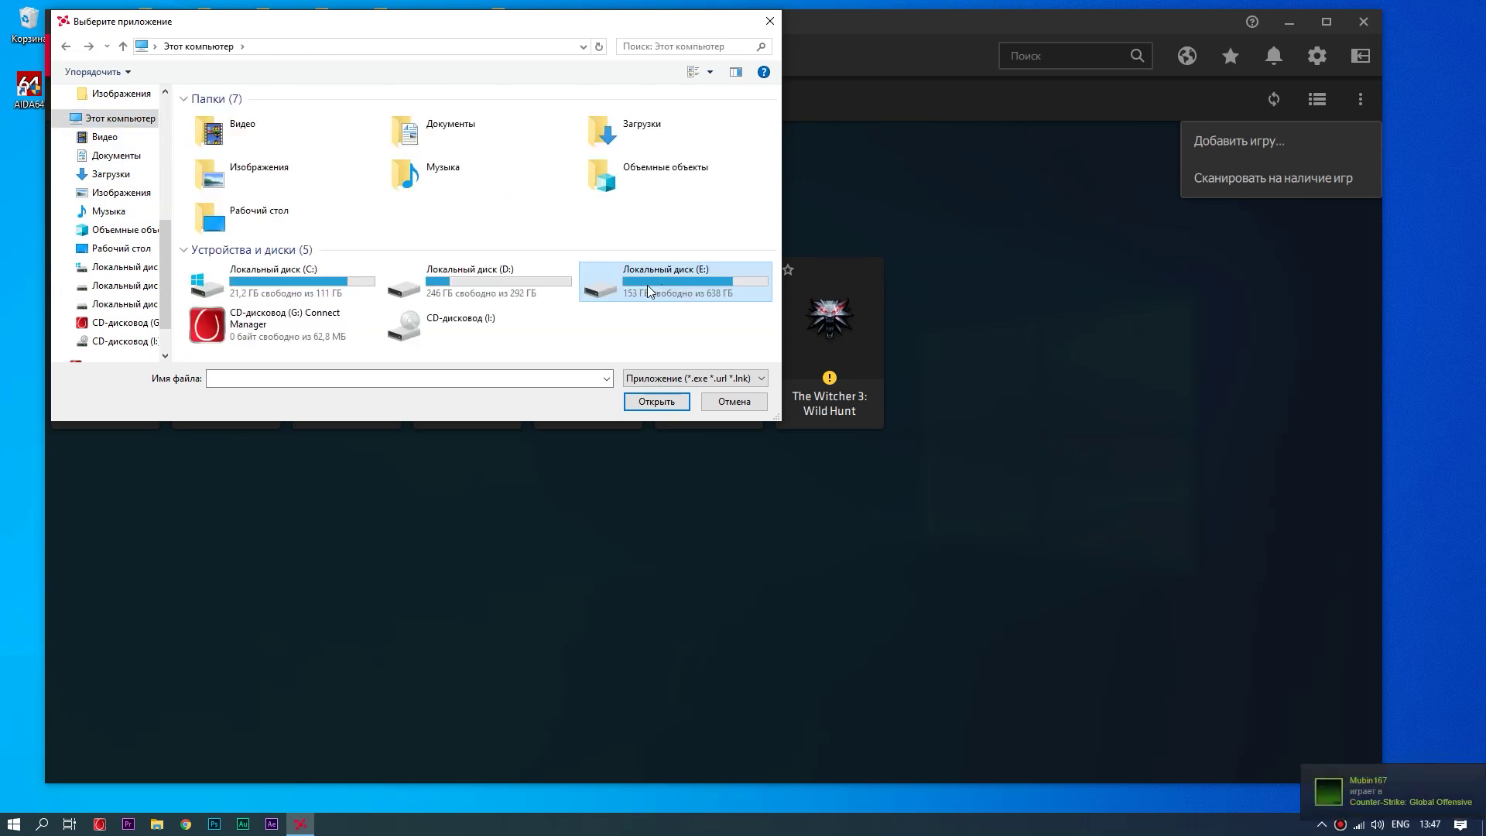
Step: Browse to the Counter-Strike Global Offensive folder inside steam\steamapps\common on drive E and select an item in it
double_click(646, 284)
double_click(218, 133)
click(230, 136)
double_click(230, 135)
double_click(230, 117)
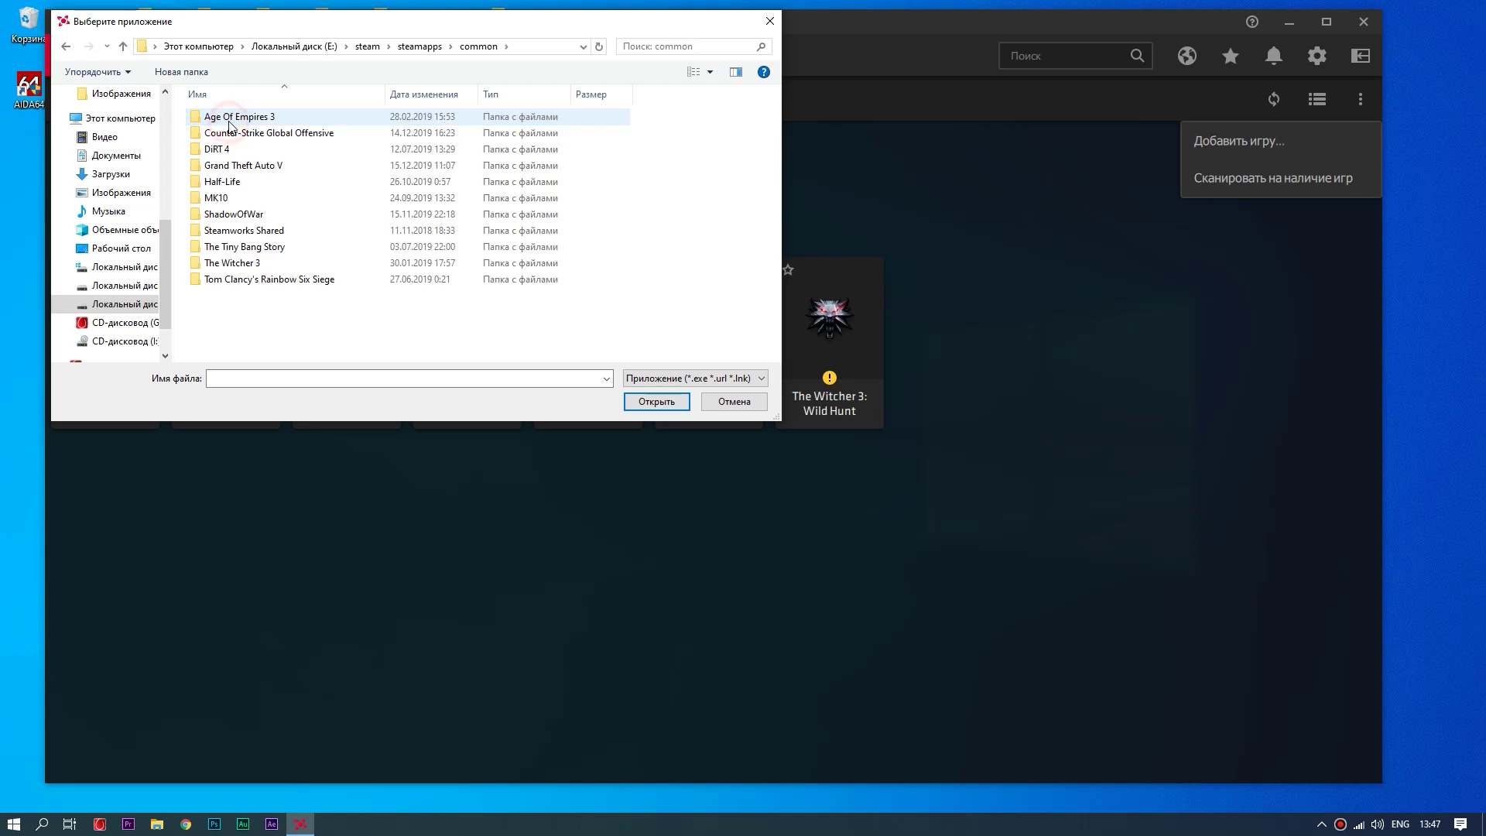
double_click(232, 134)
click(216, 215)
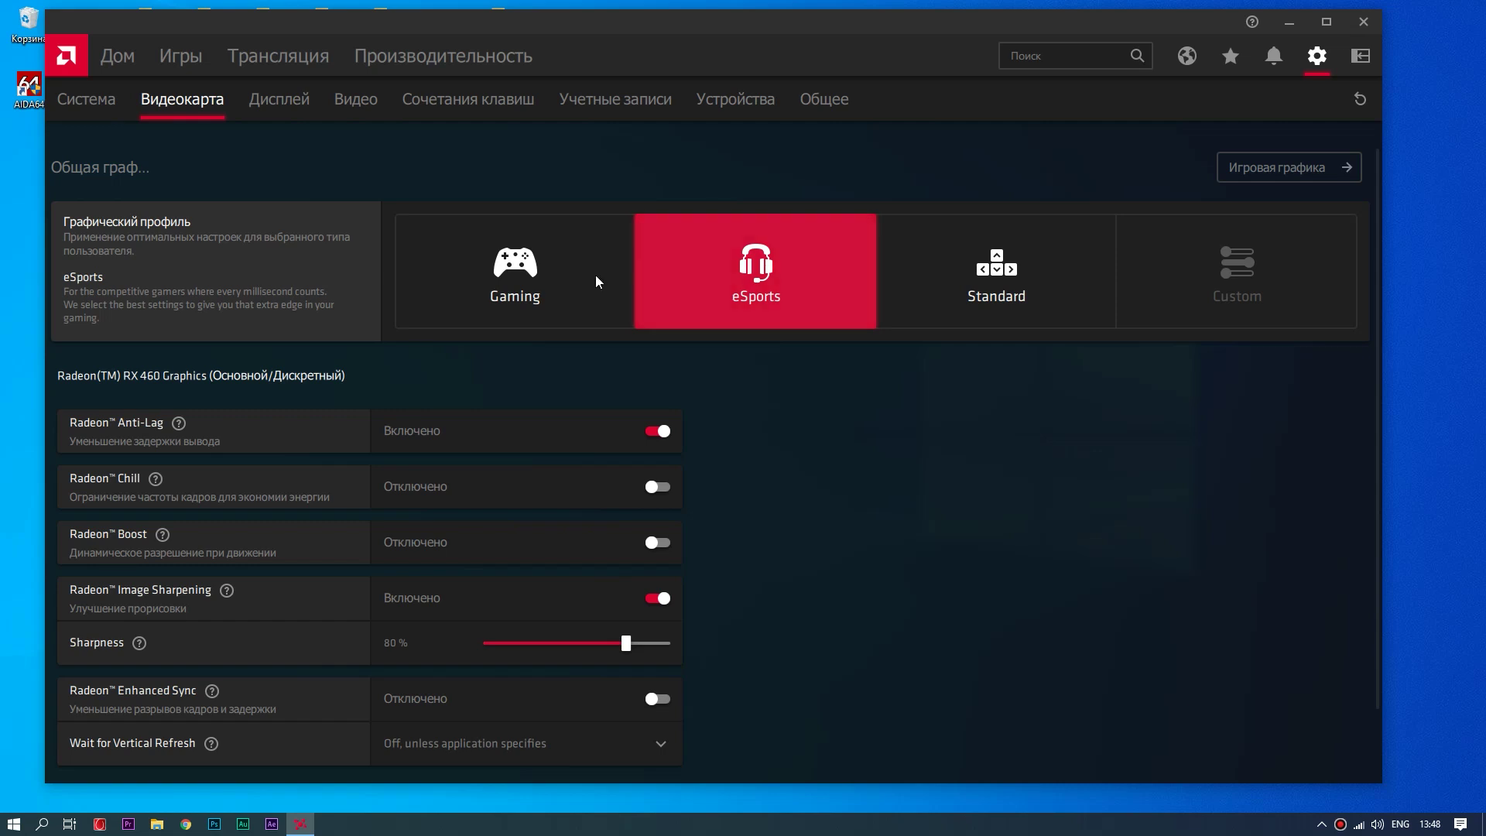
Step: Try the Gaming and eSports global graphics profiles, choose Standard, and switch on Radeon Chill and Radeon Anti-Lag
click(510, 281)
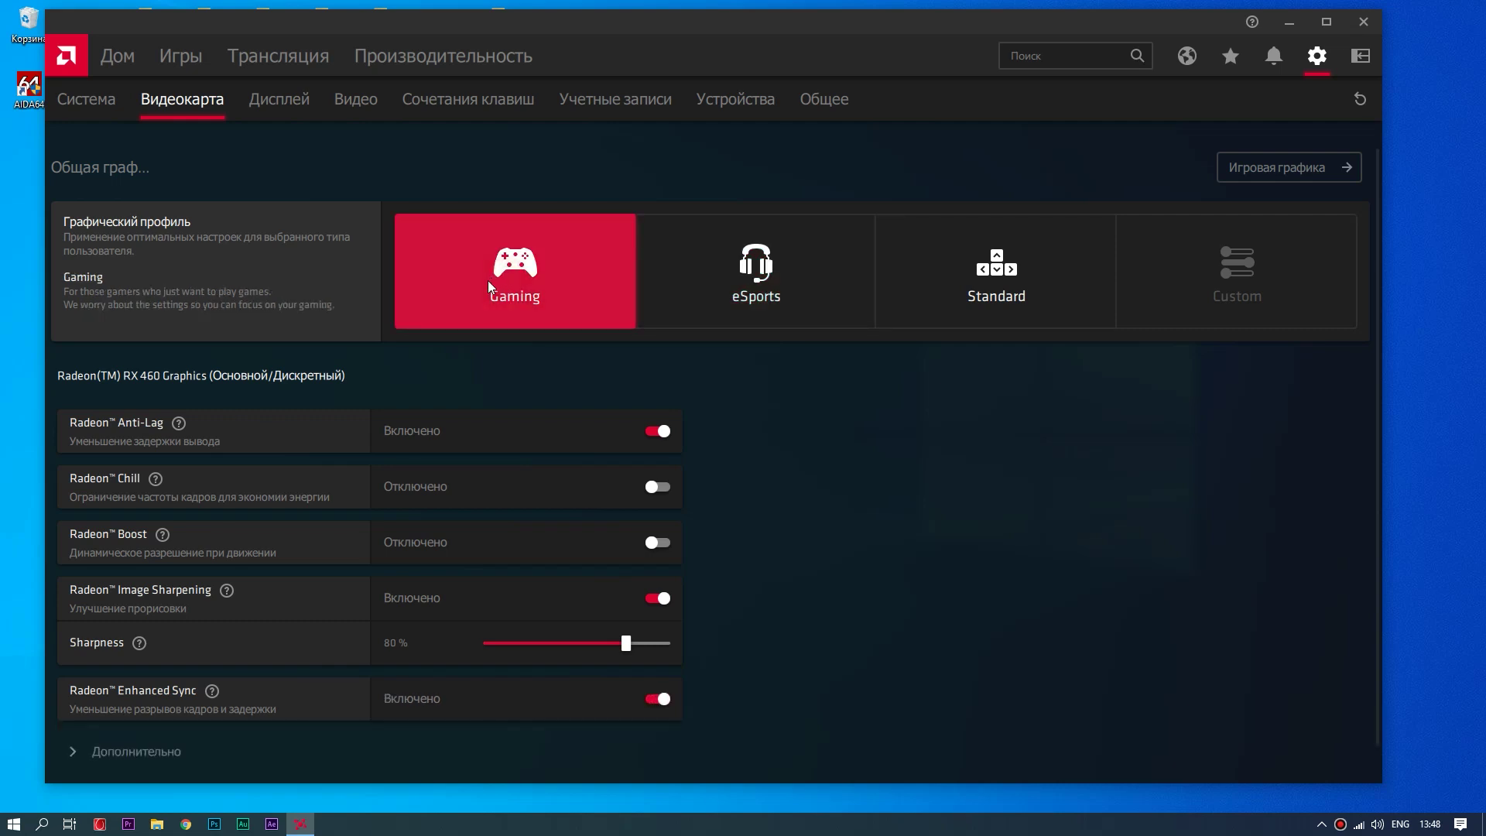
click(789, 285)
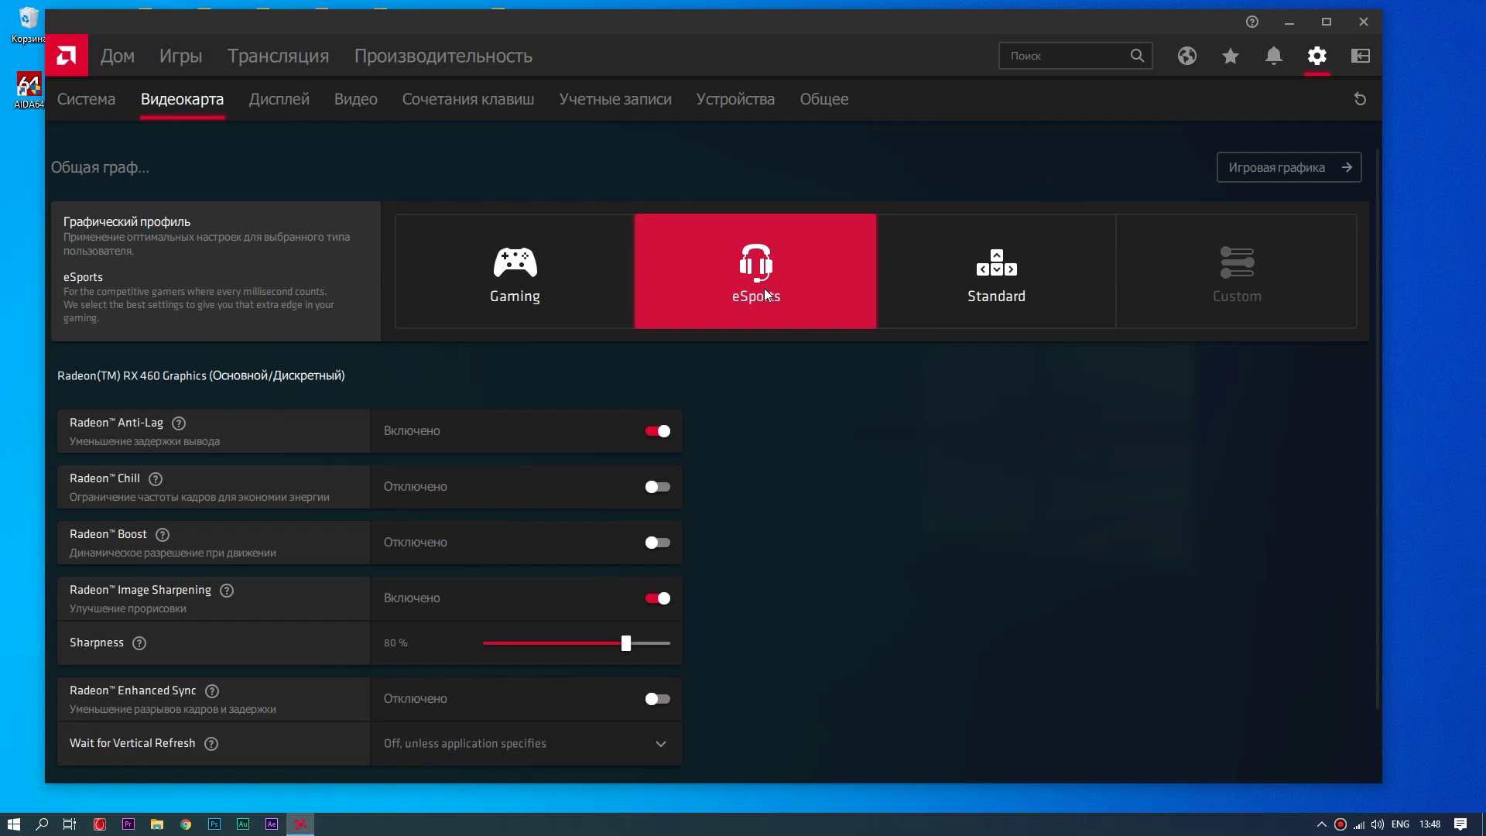
click(995, 286)
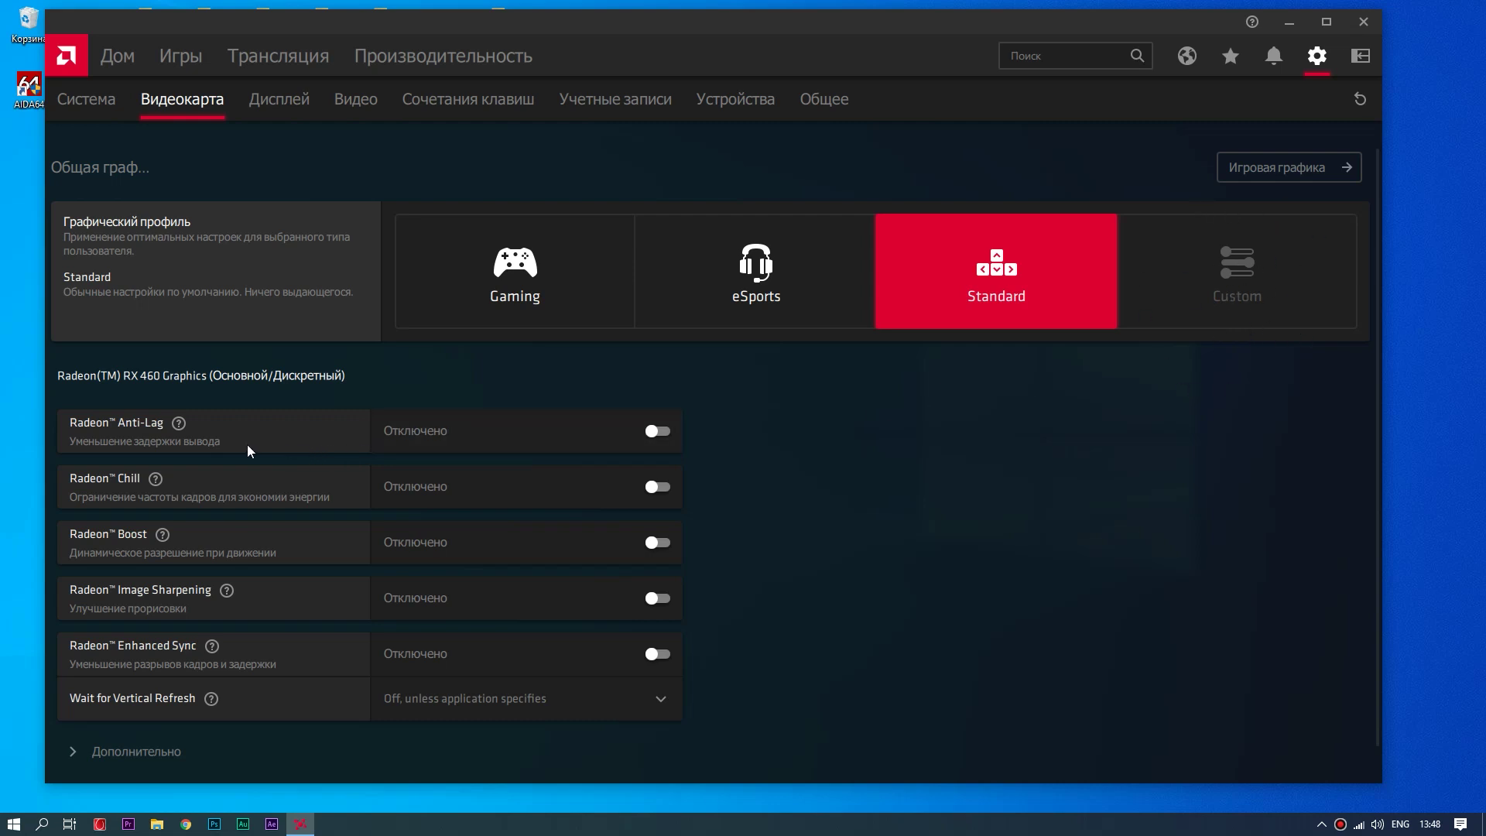
click(650, 488)
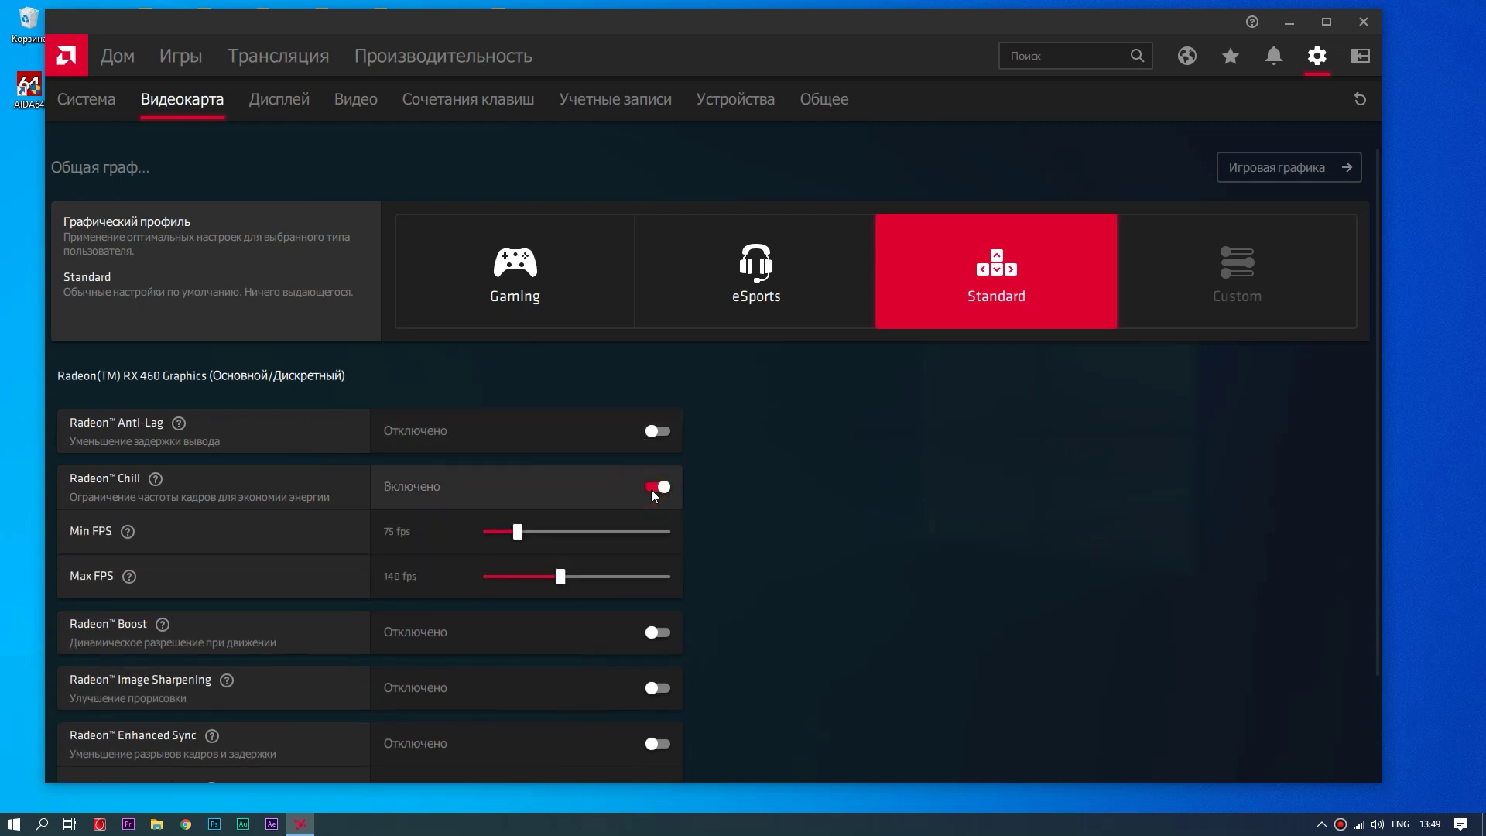
click(654, 432)
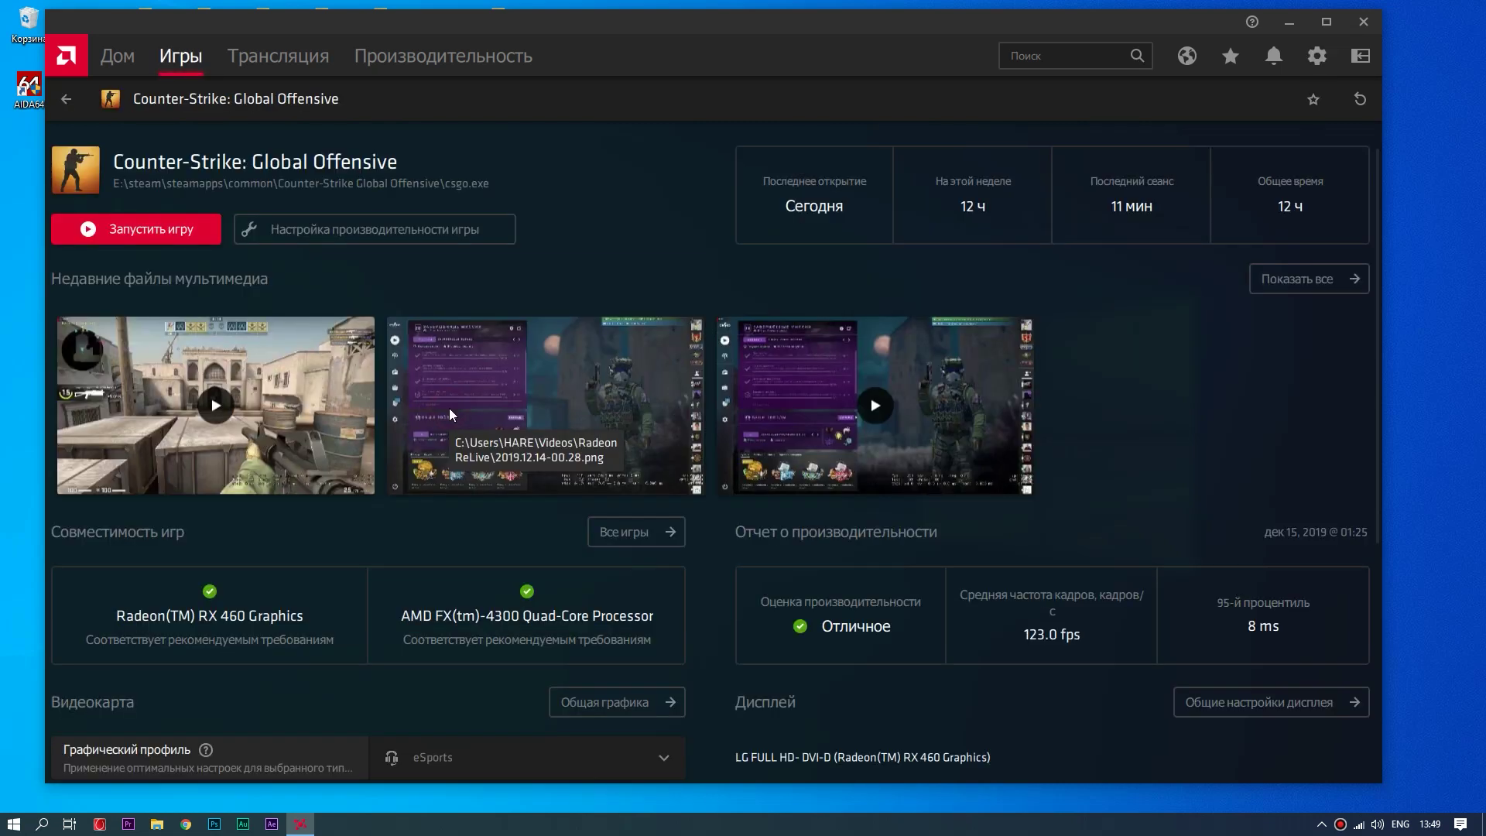
Step: Choose eSports as the graphics profile for Counter-Strike: Global Offensive
scroll(436, 425, down, 3)
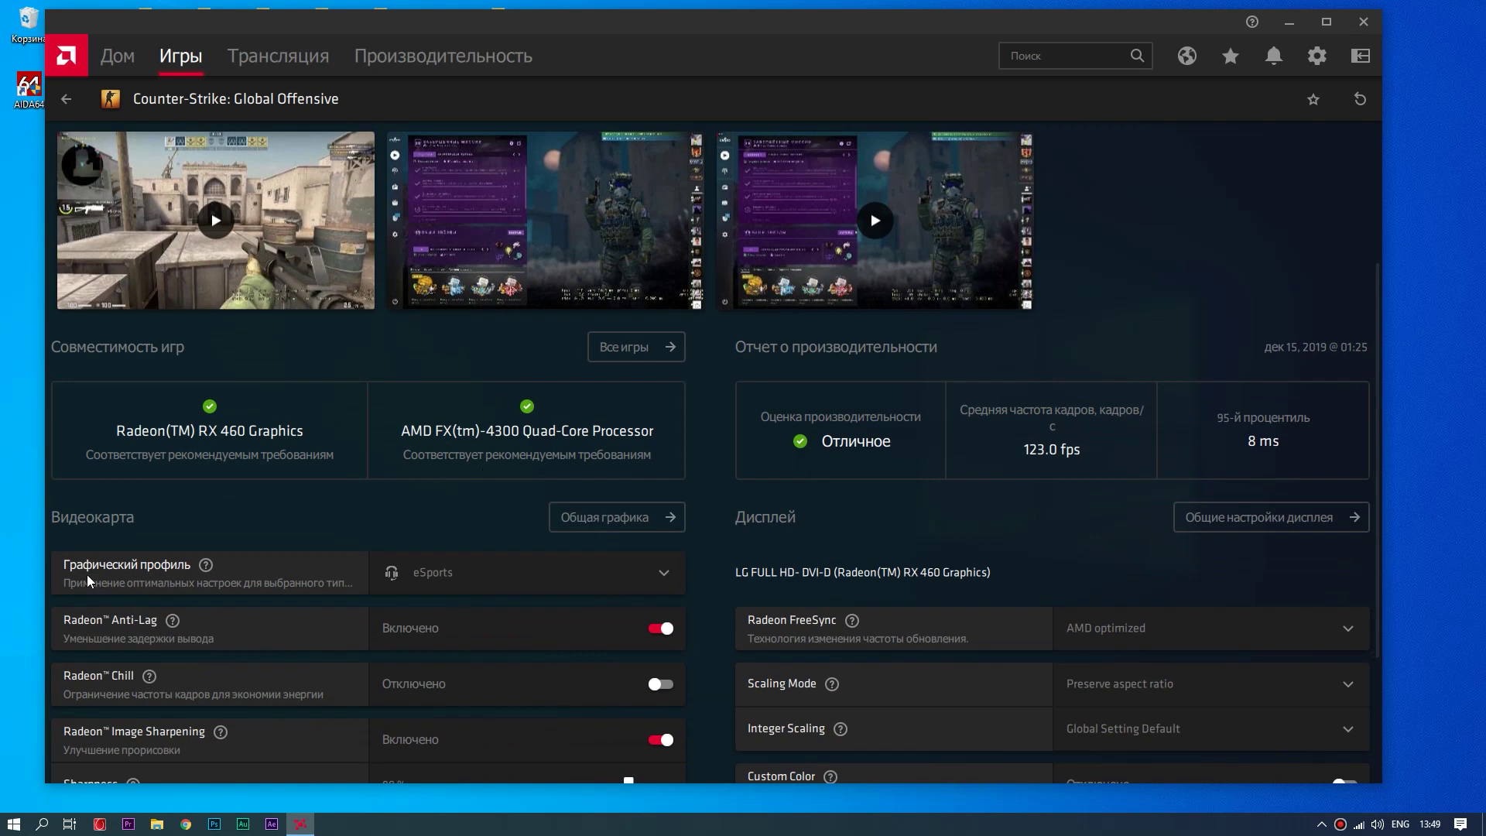
click(536, 586)
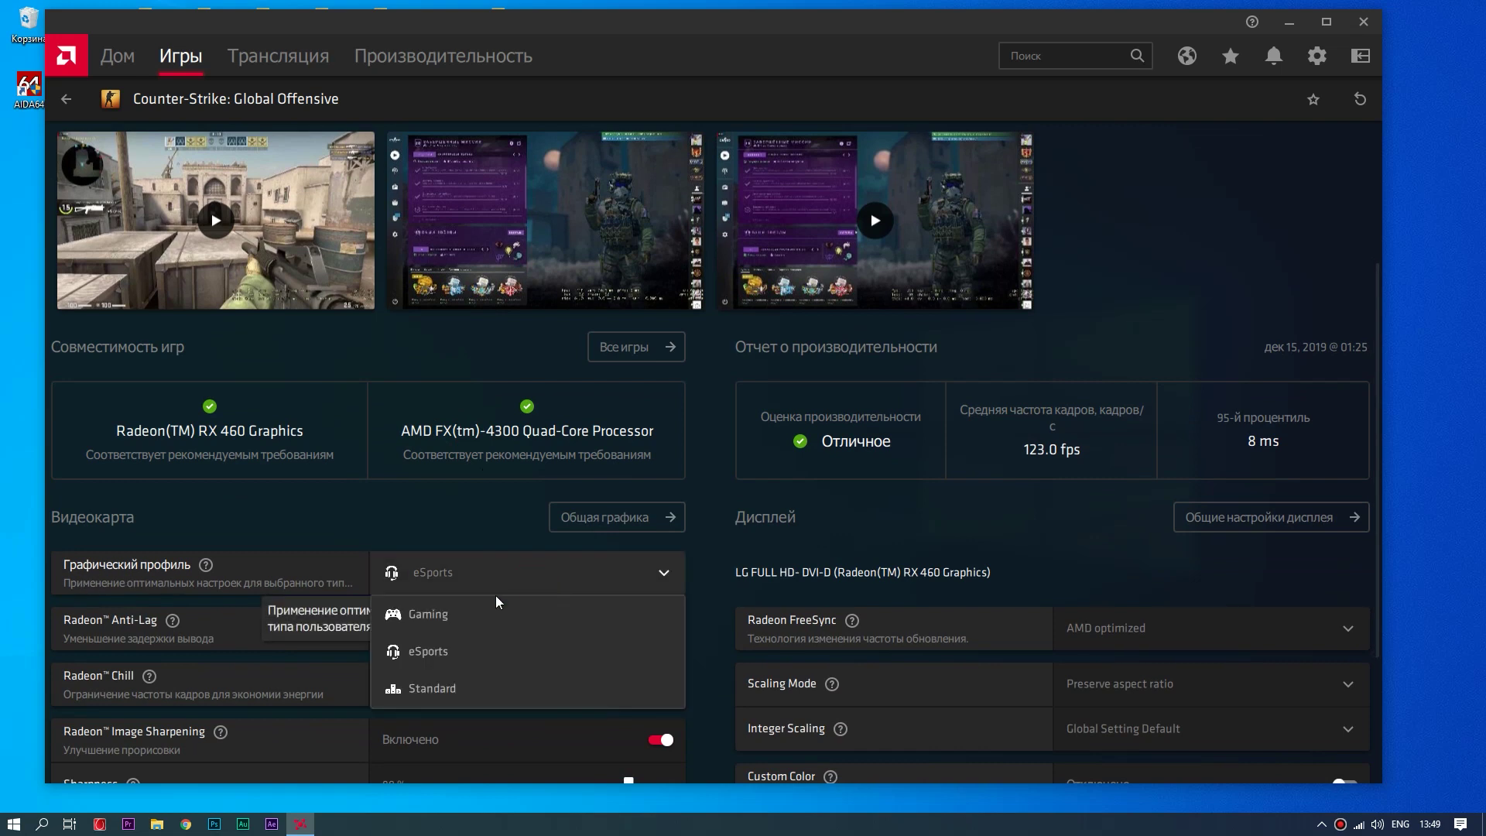
click(418, 657)
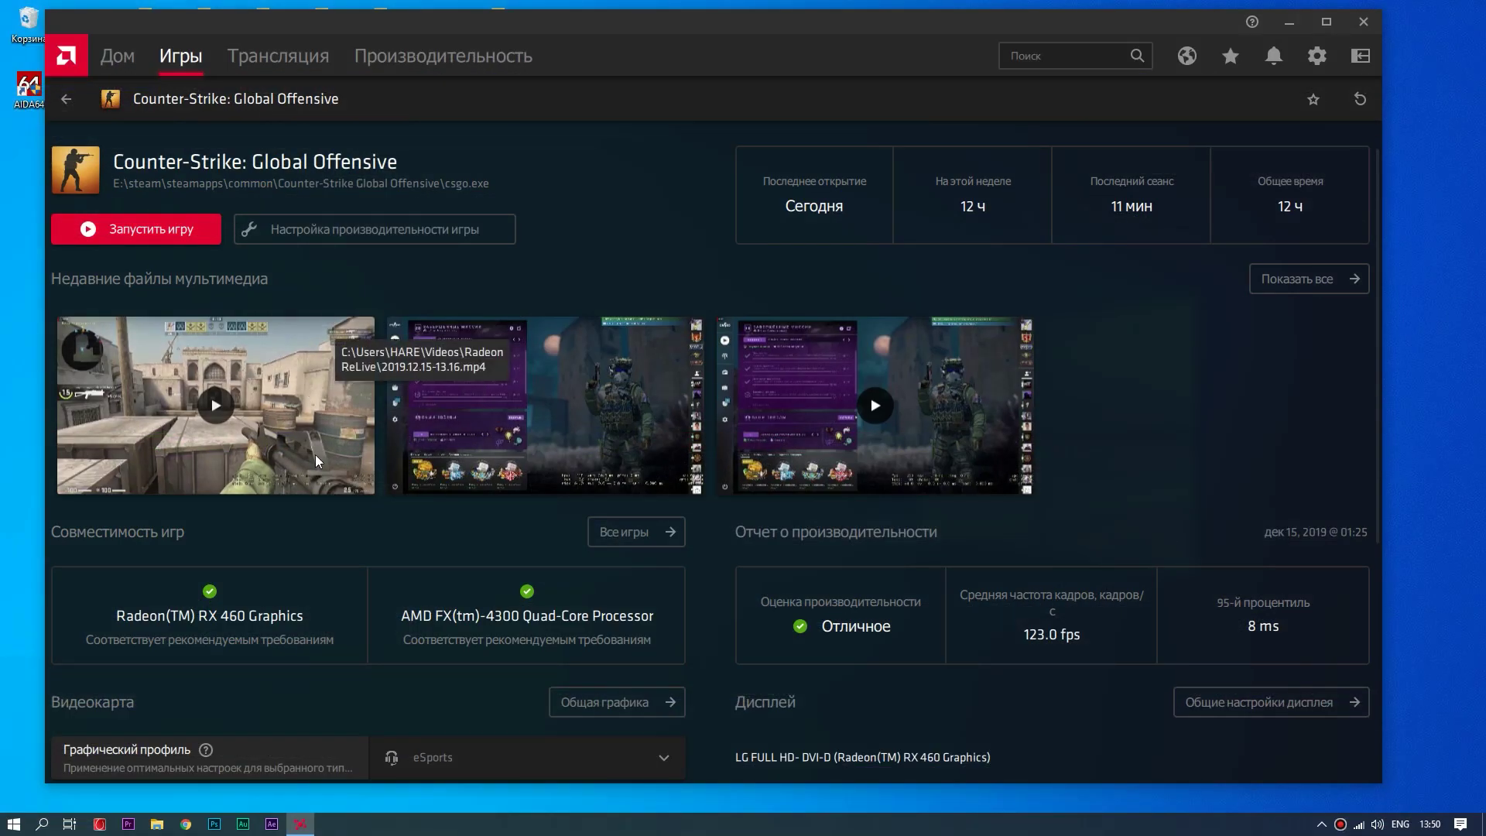
Step: Turn off Radeon Anti-Lag for Counter-Strike: Global Offensive and check the Radeon Chill description
scroll(315, 455, down, 2)
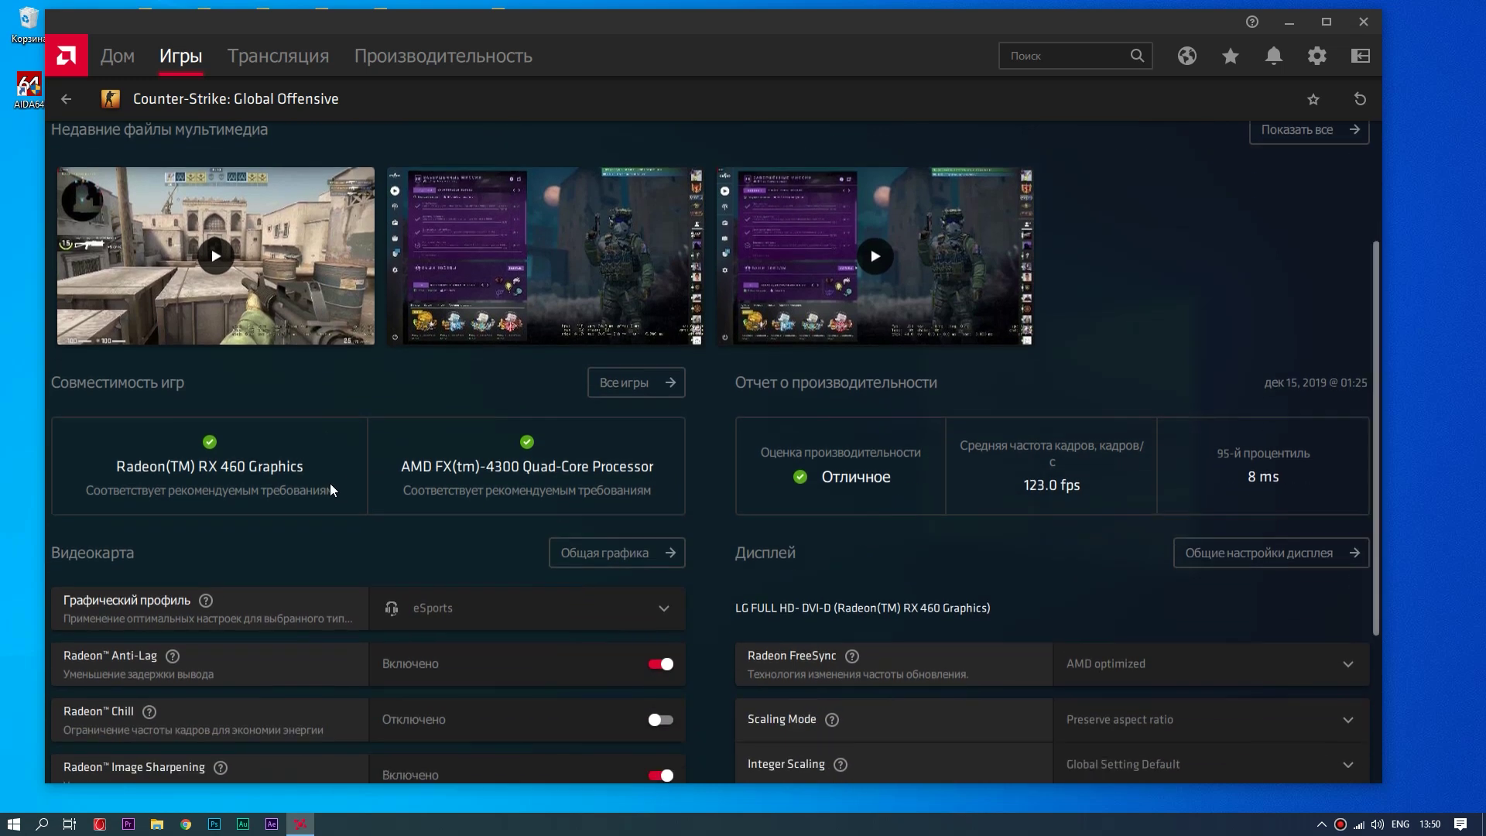
scroll(330, 483, down, 3)
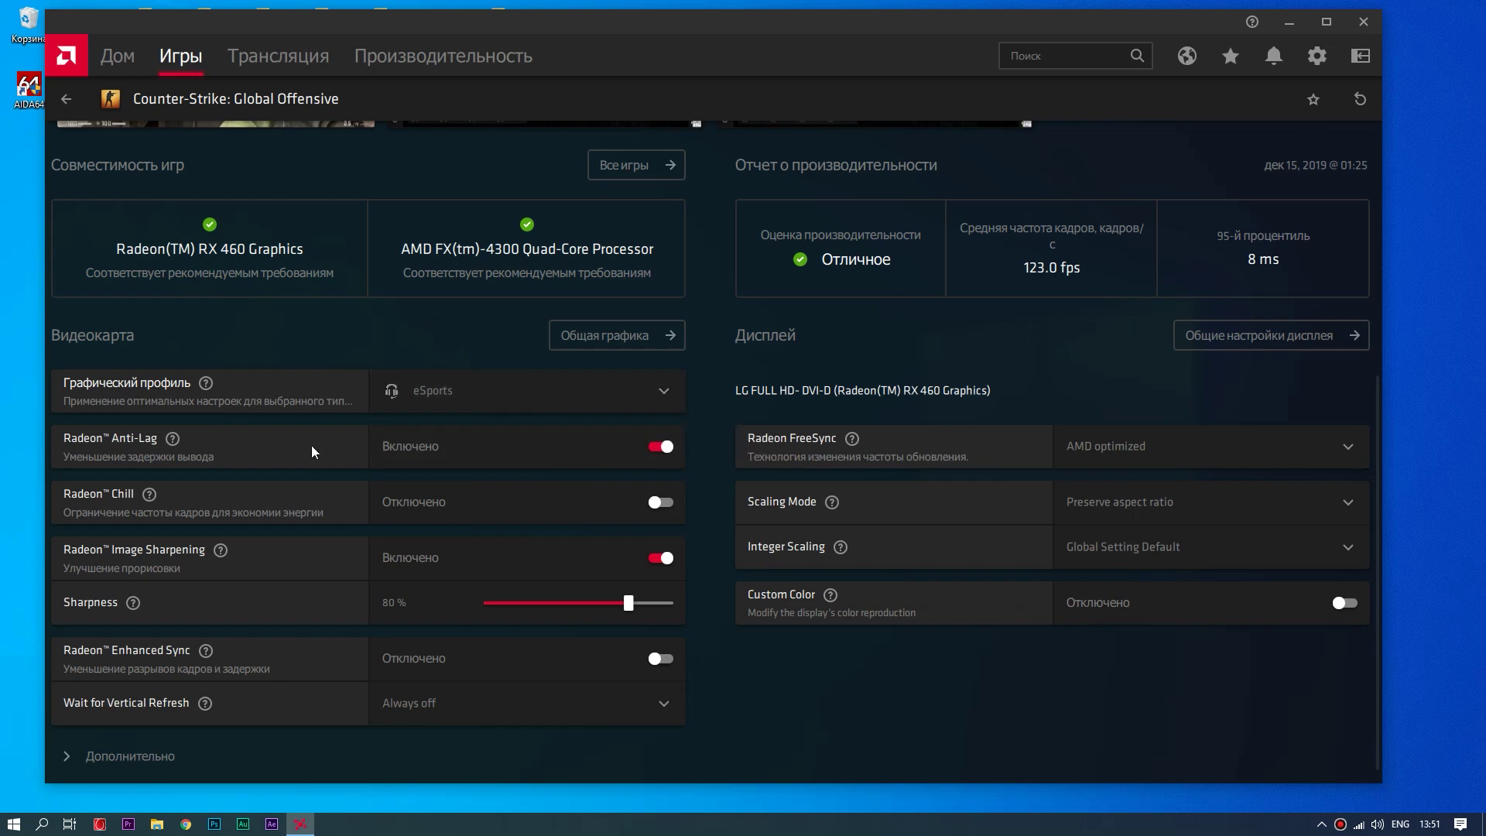
click(663, 447)
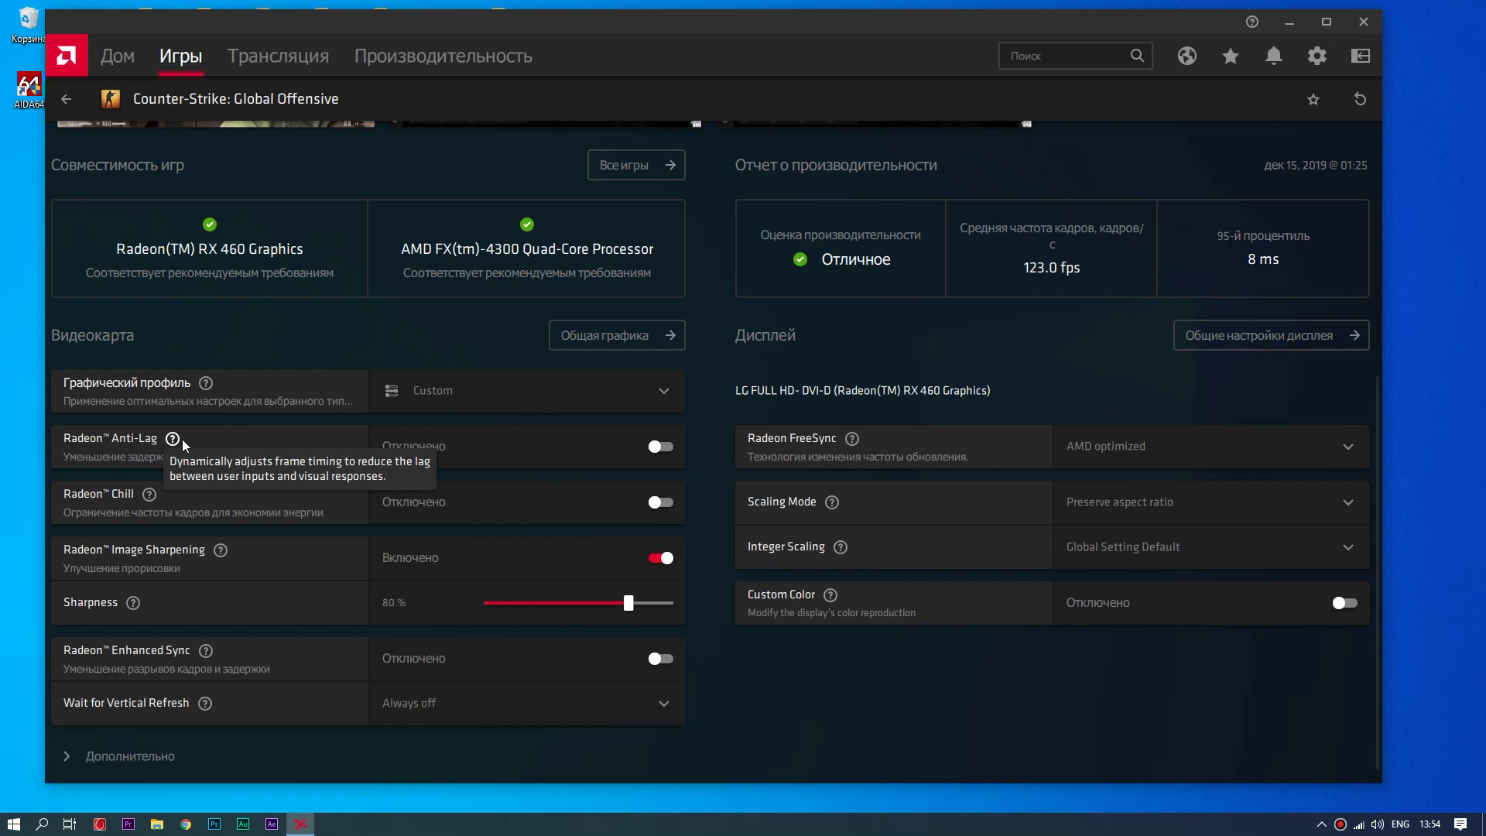
mouse_move(154, 502)
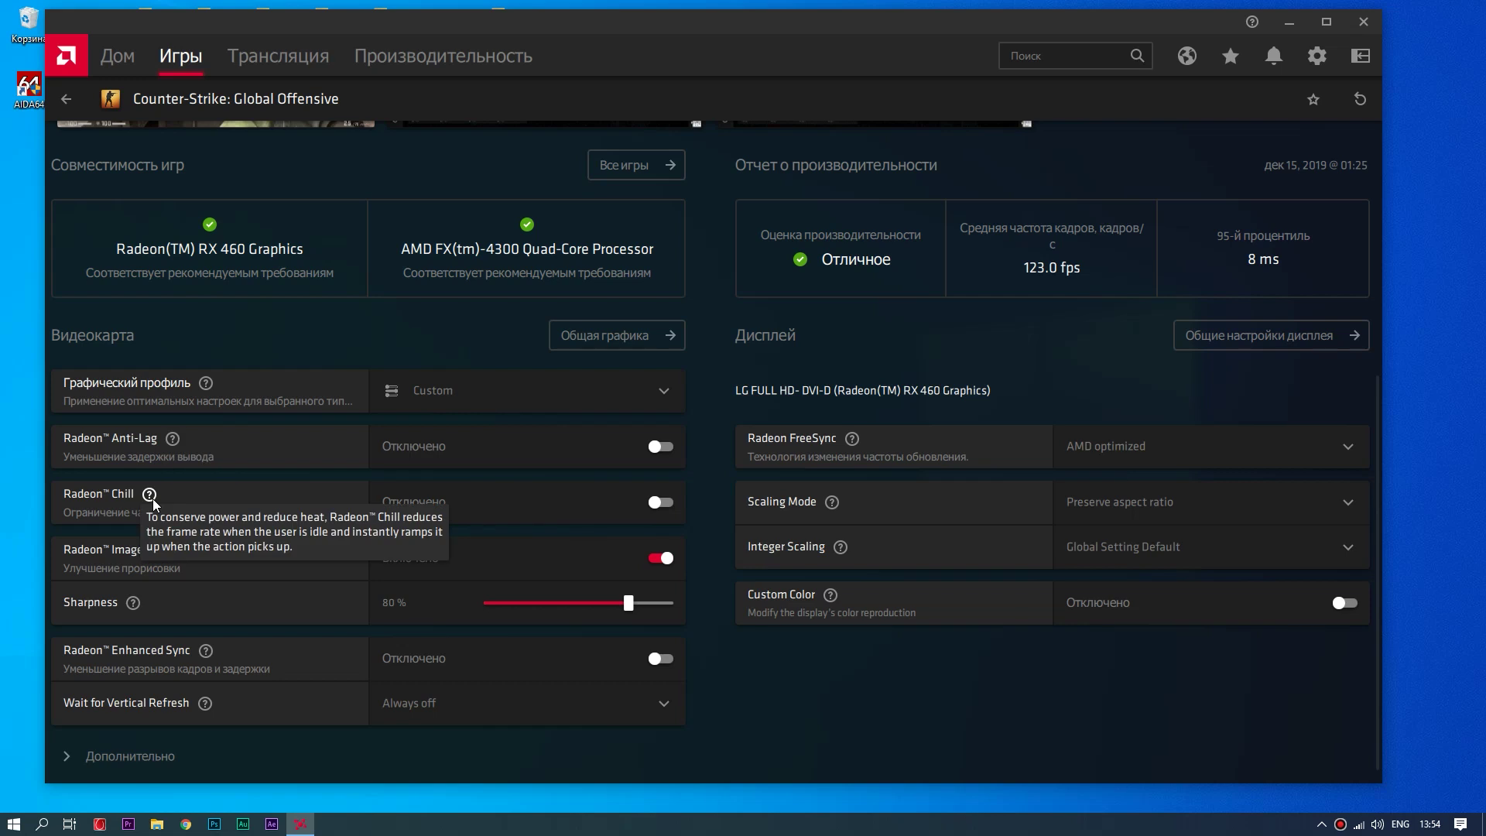
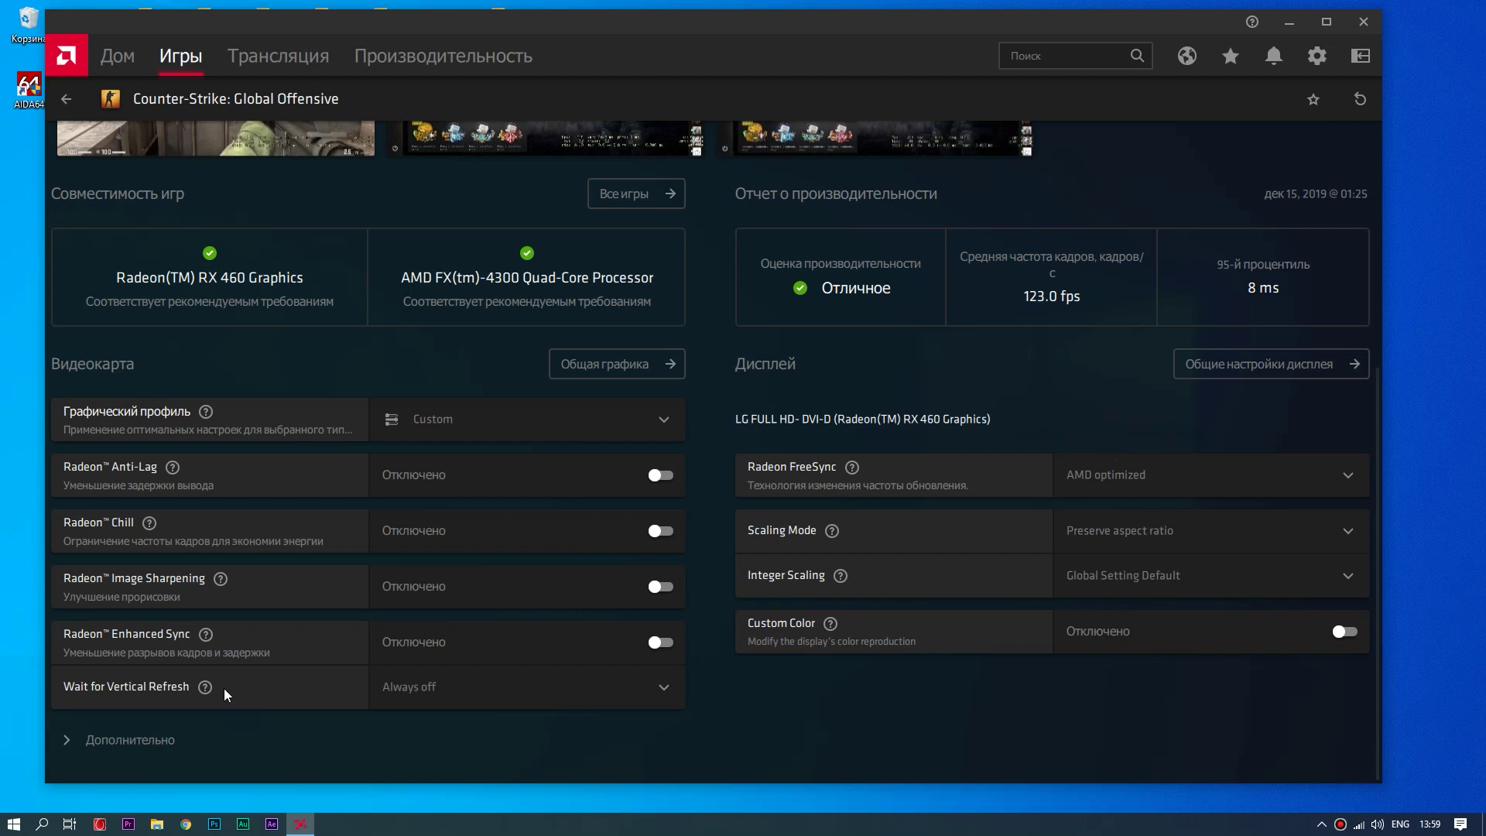
Step: Maximize the window, expand the game's advanced graphics options, and set Anti-Aliasing to Override application settings
key(super+Up)
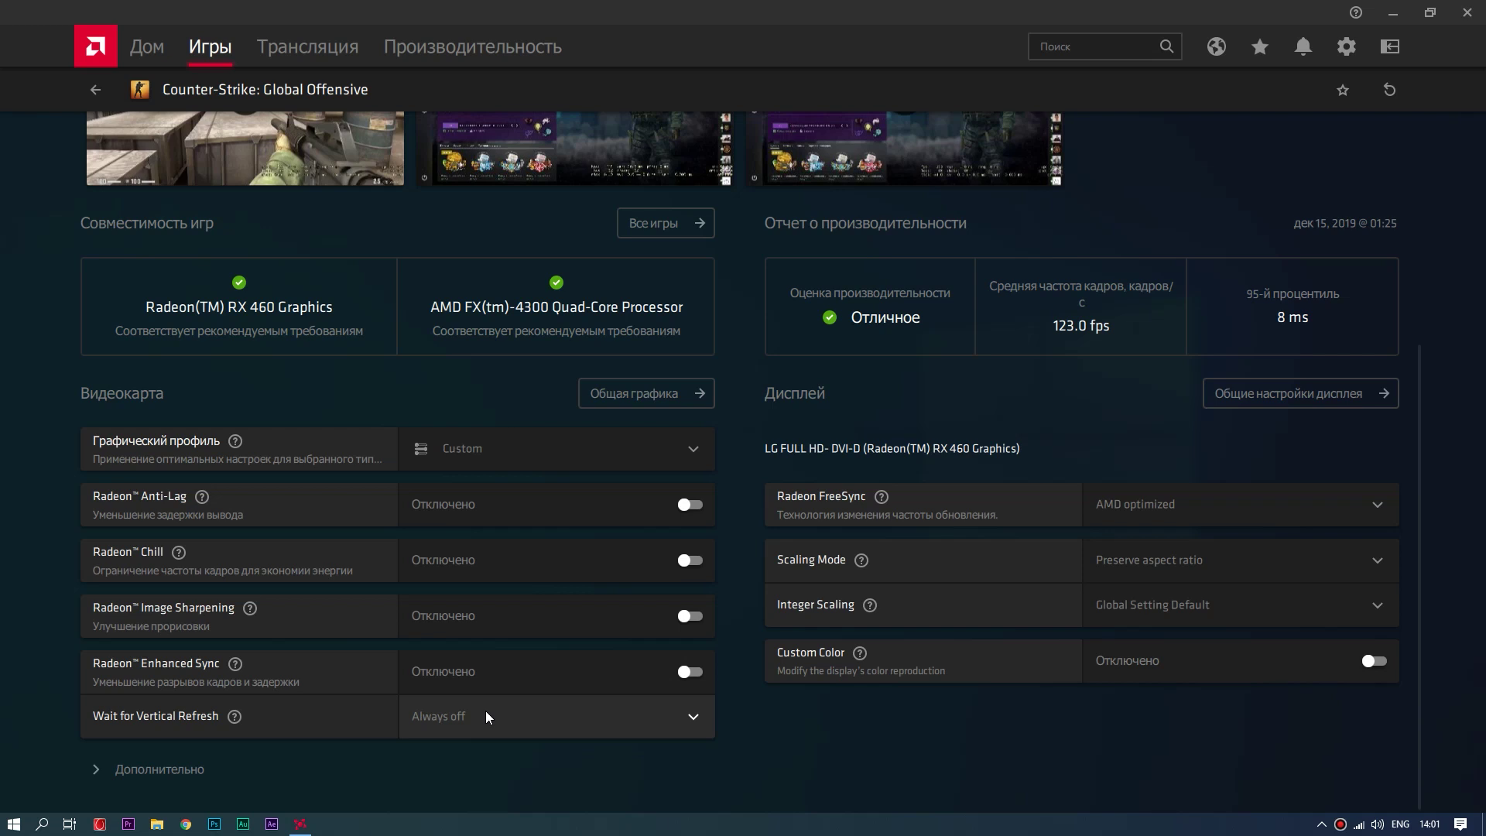
click(96, 772)
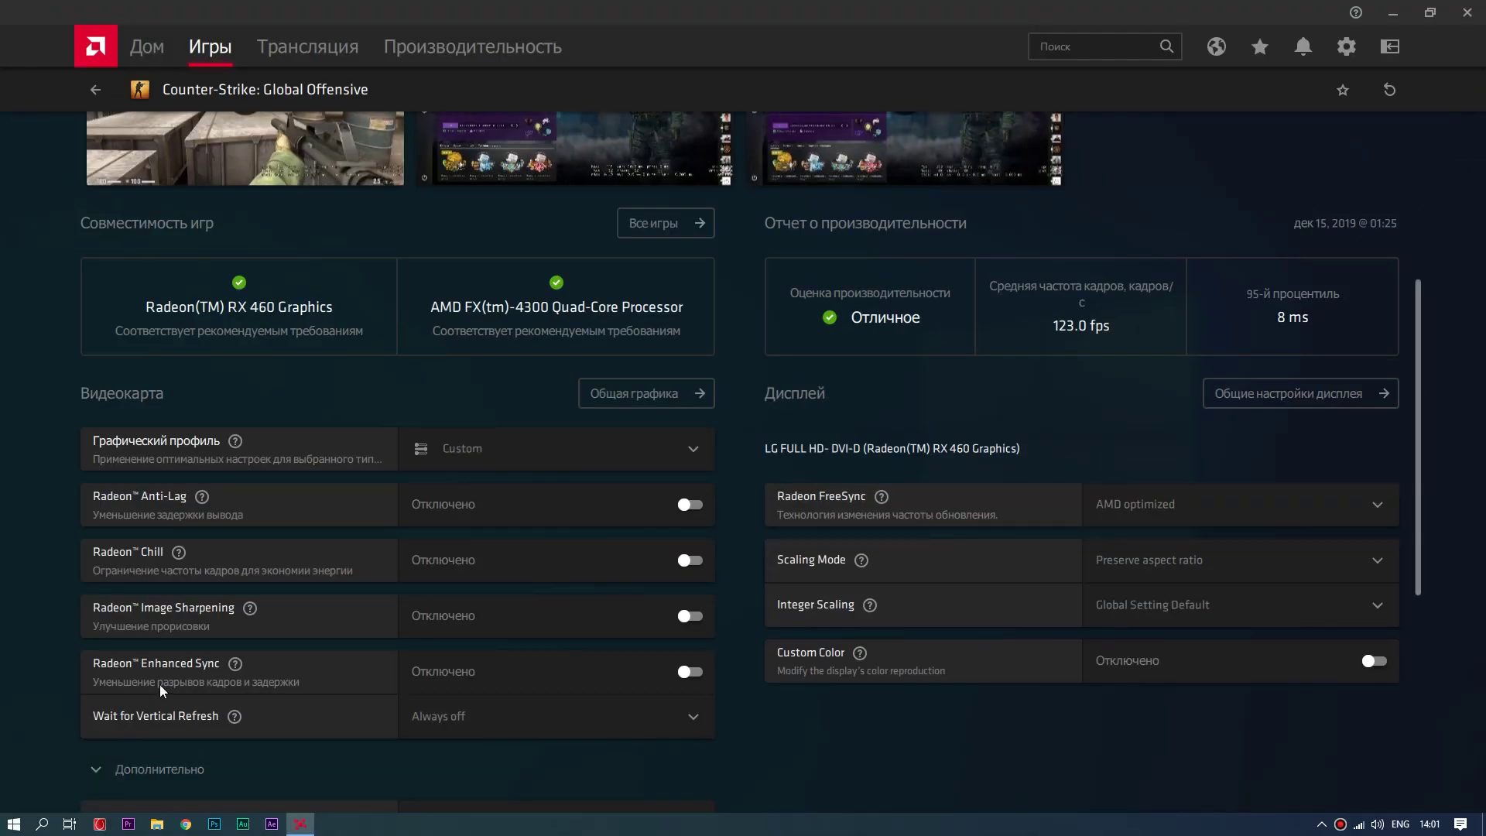
scroll(162, 682, down, 5)
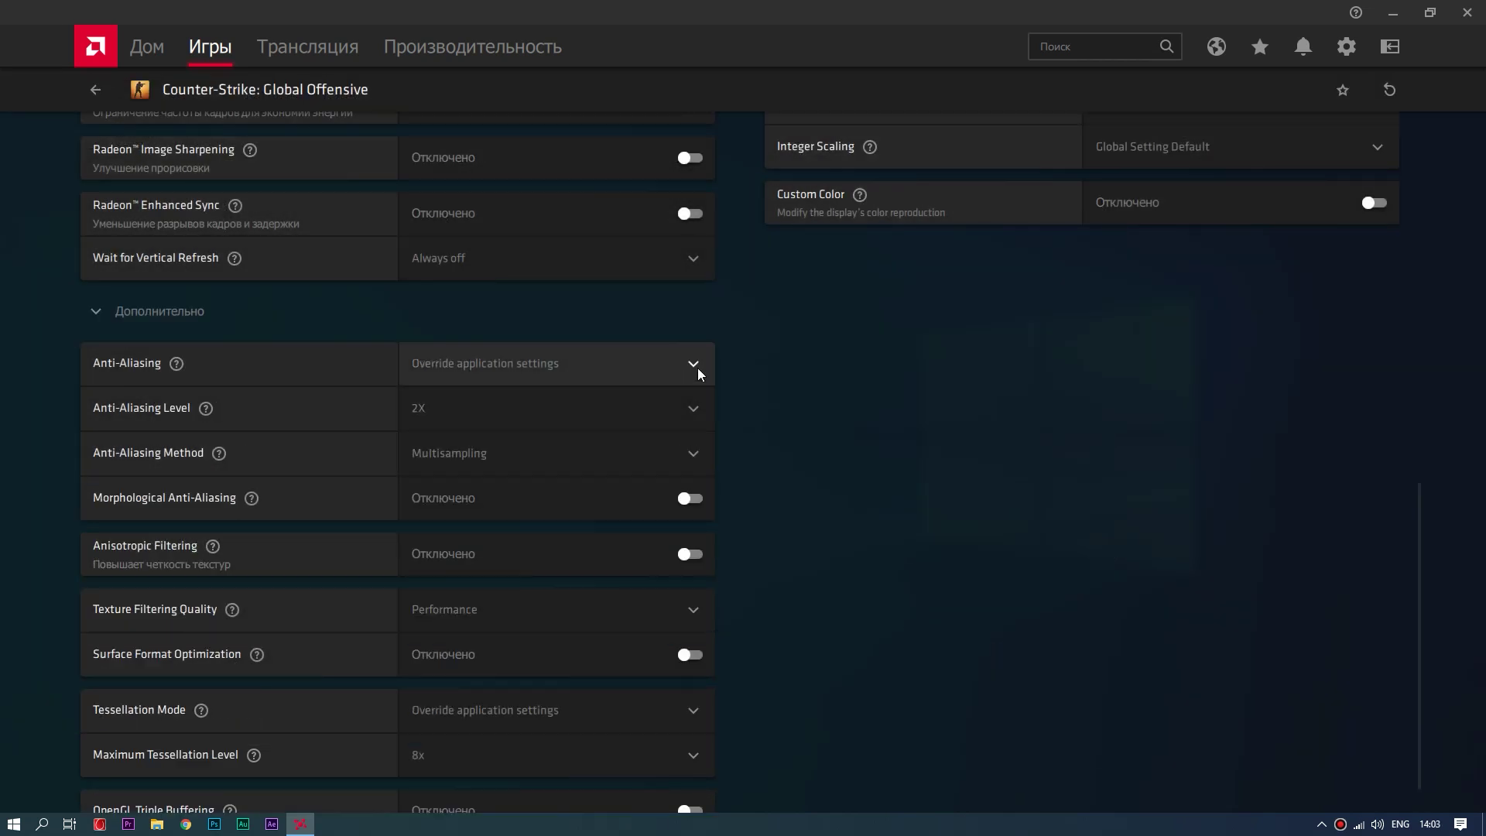
click(698, 368)
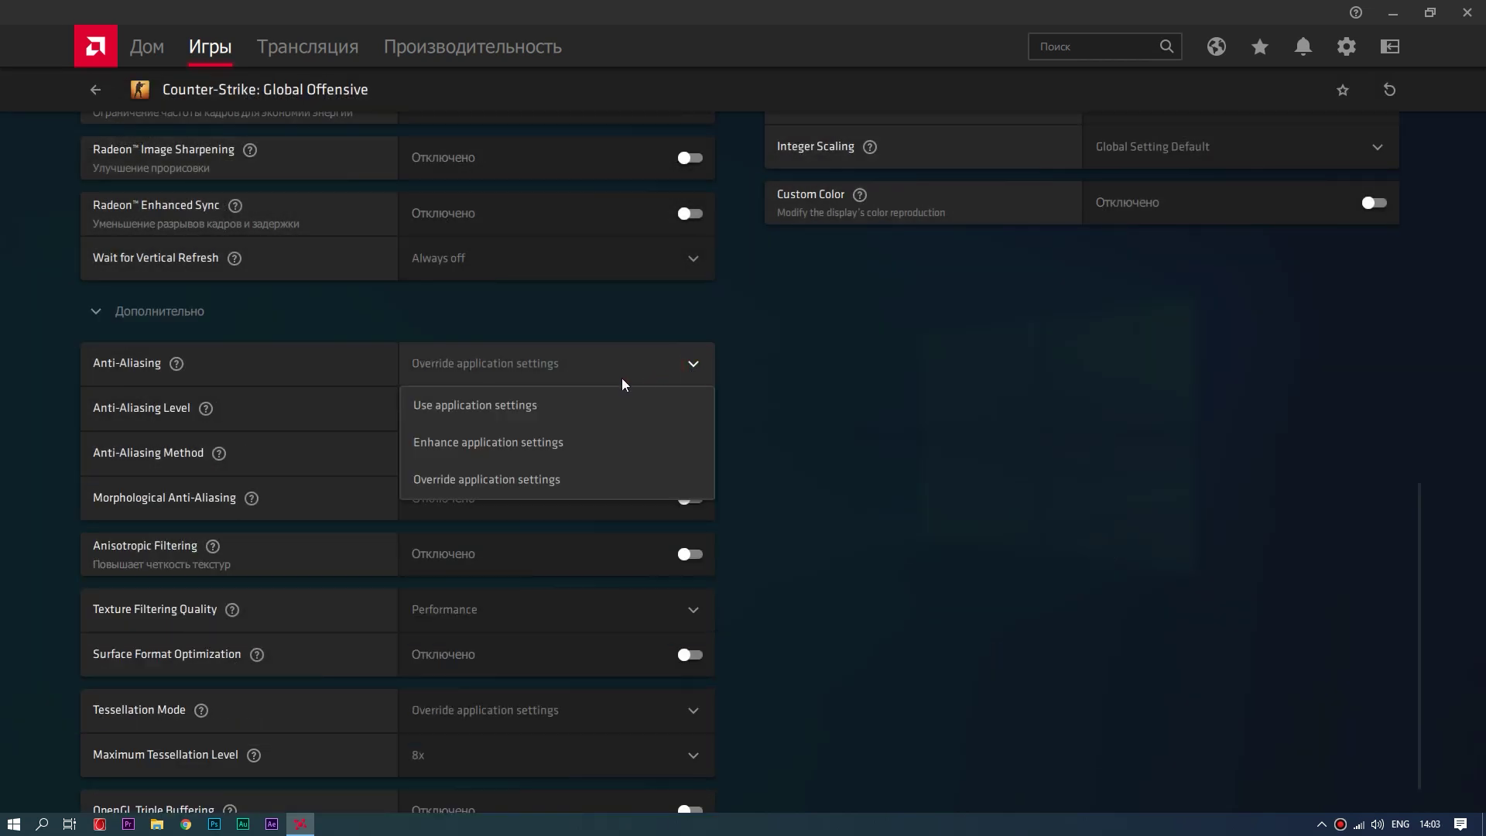
click(473, 482)
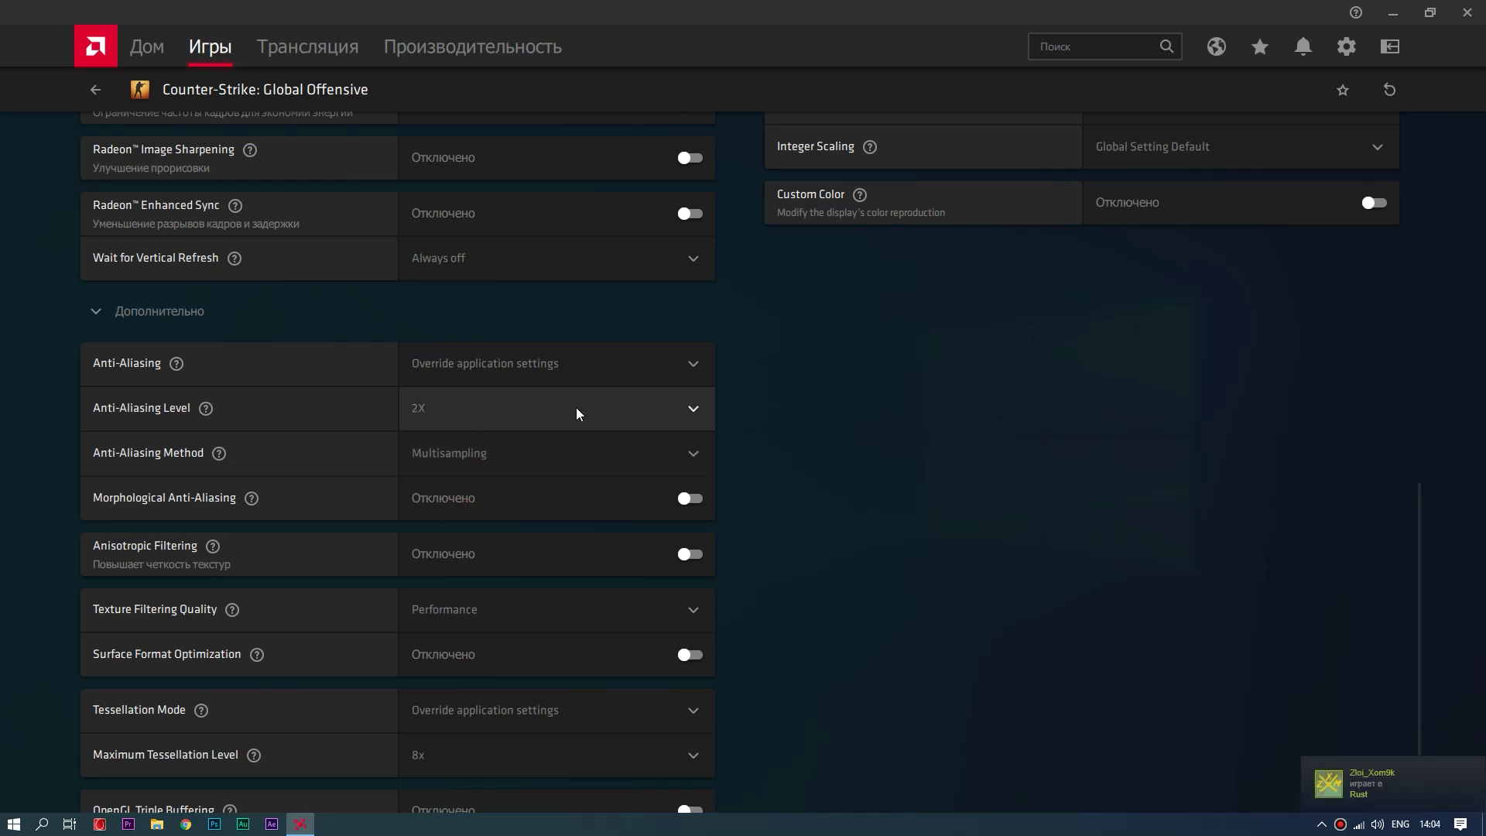
Step: Choose 2X as the game's Anti-Aliasing Level and view the available Anti-Aliasing Method options
click(710, 411)
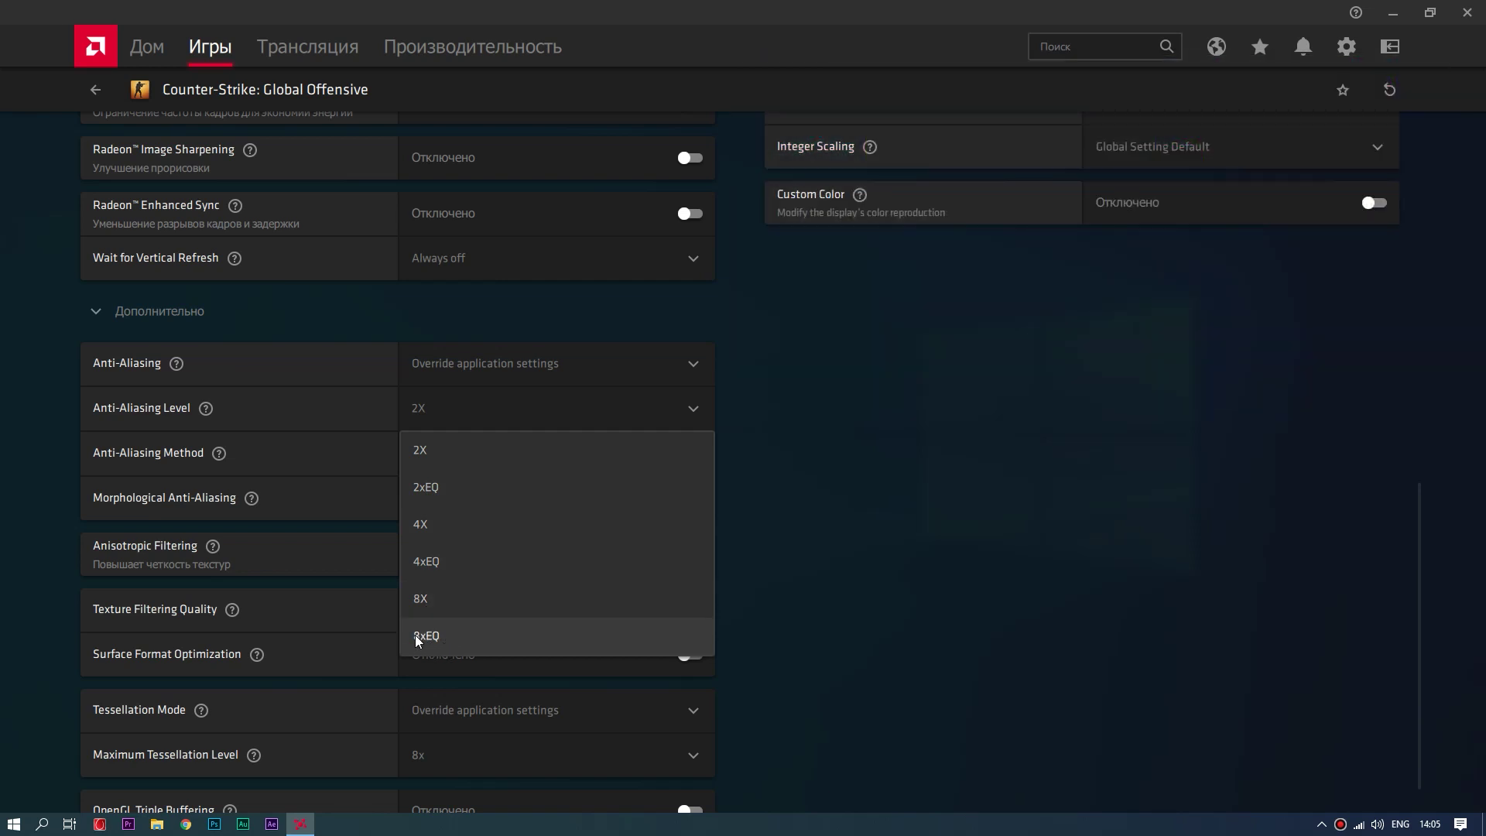
click(638, 450)
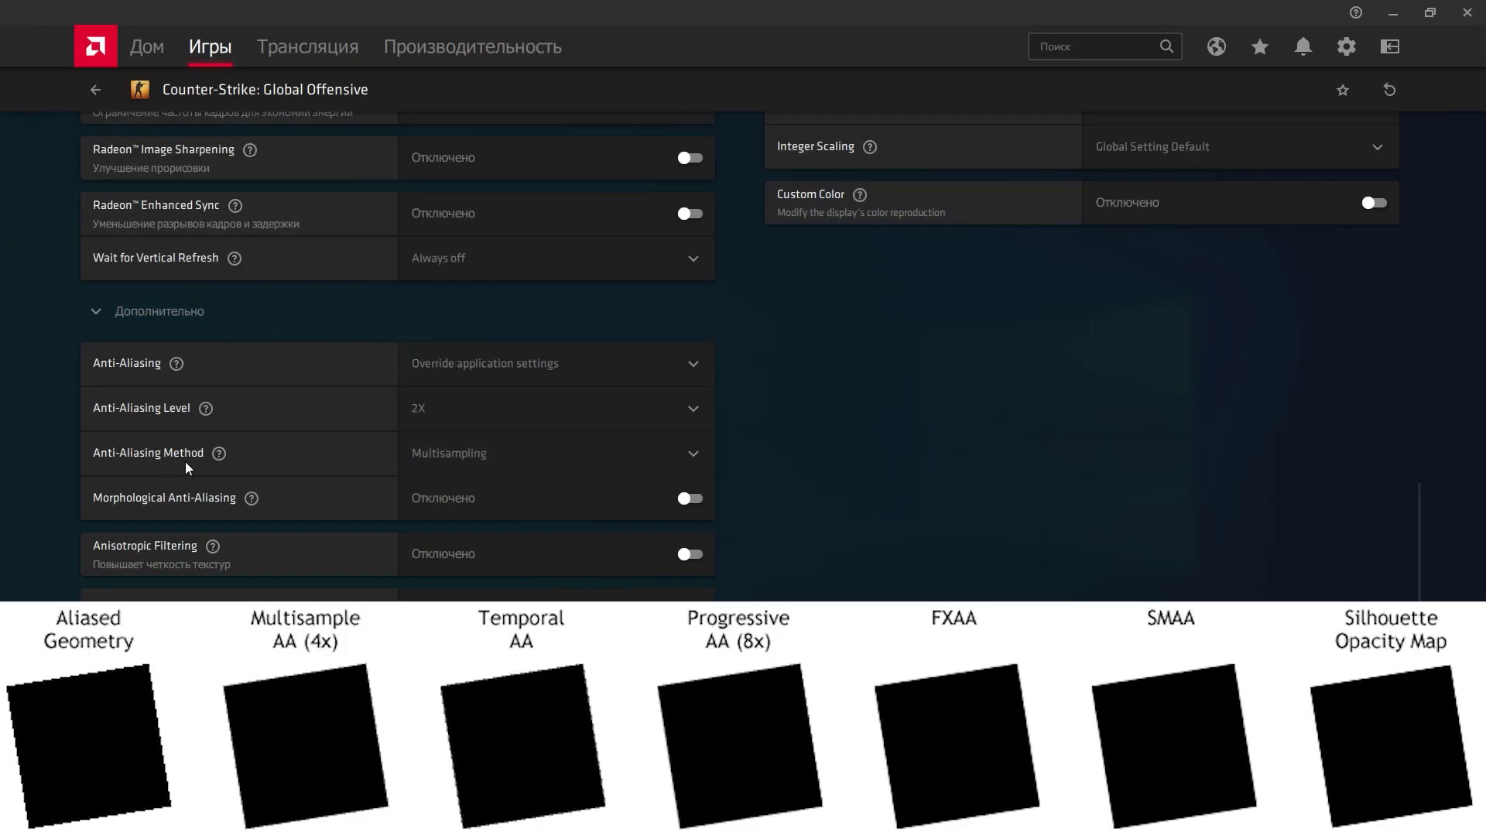
click(421, 464)
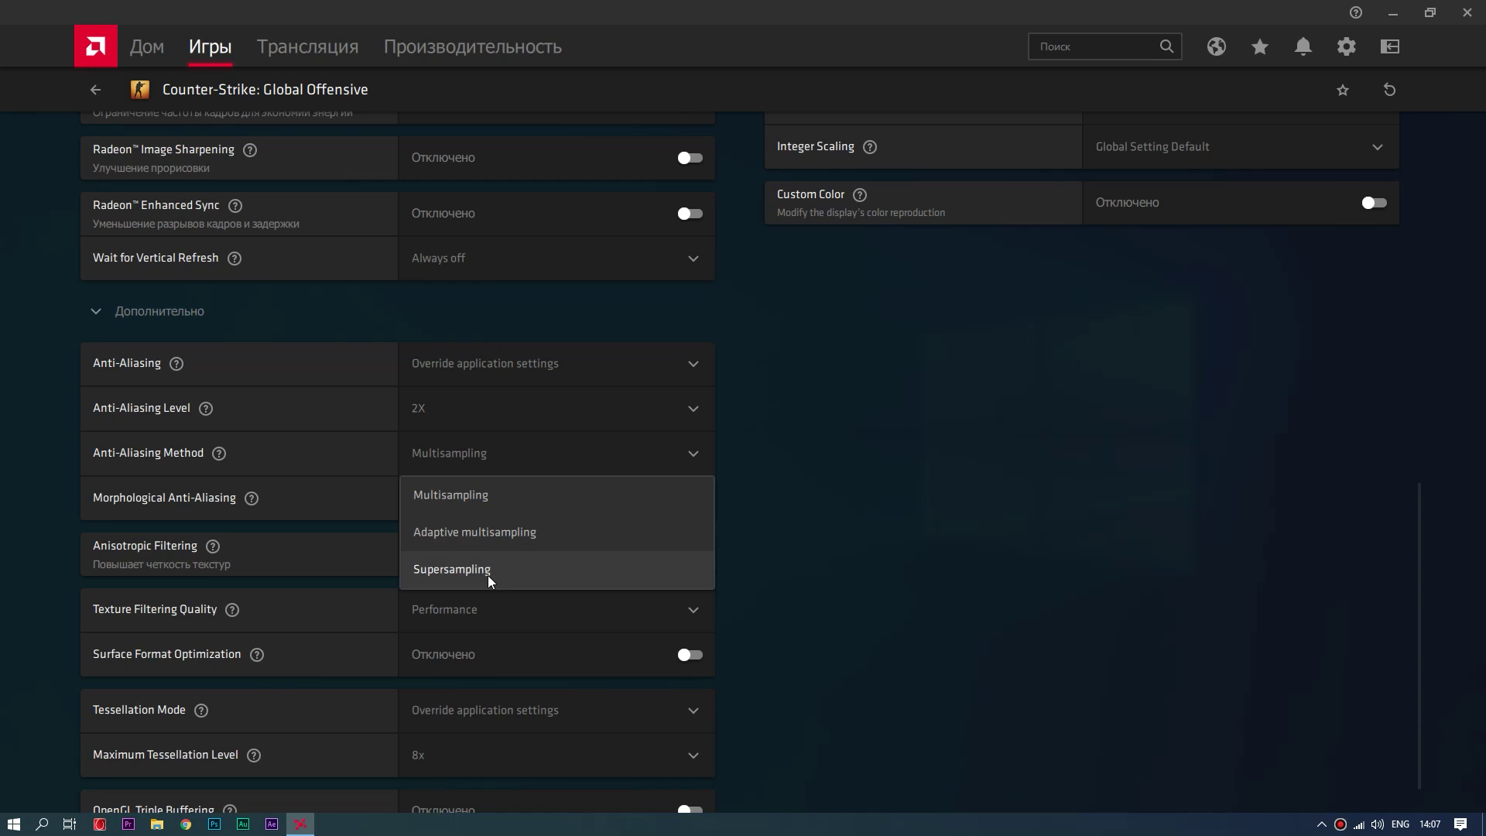
Step: Set the game's Anti-Aliasing to Use application settings and its Anti-Aliasing Method to Multisampling
click(499, 365)
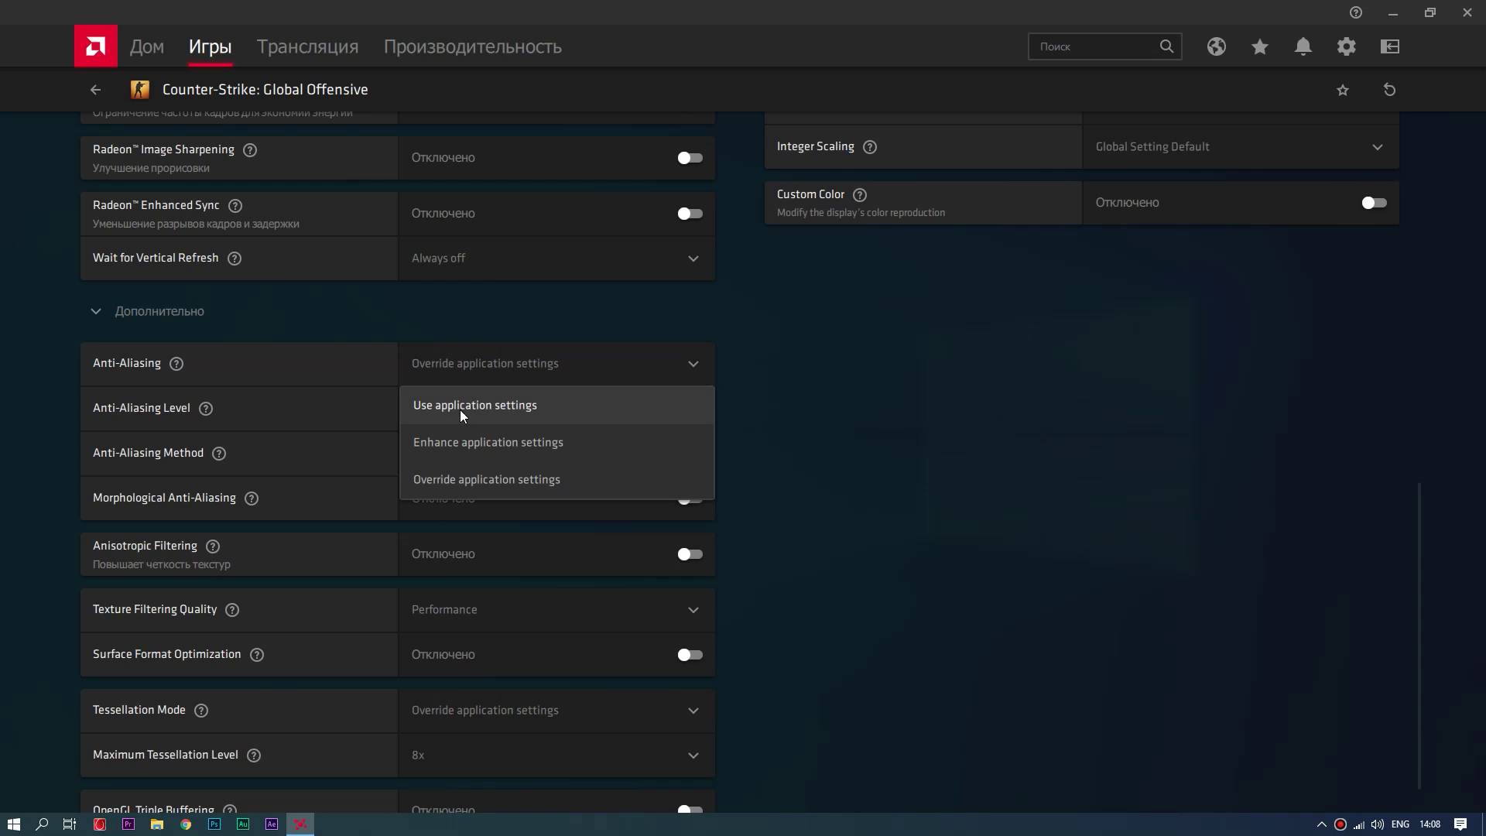
click(471, 407)
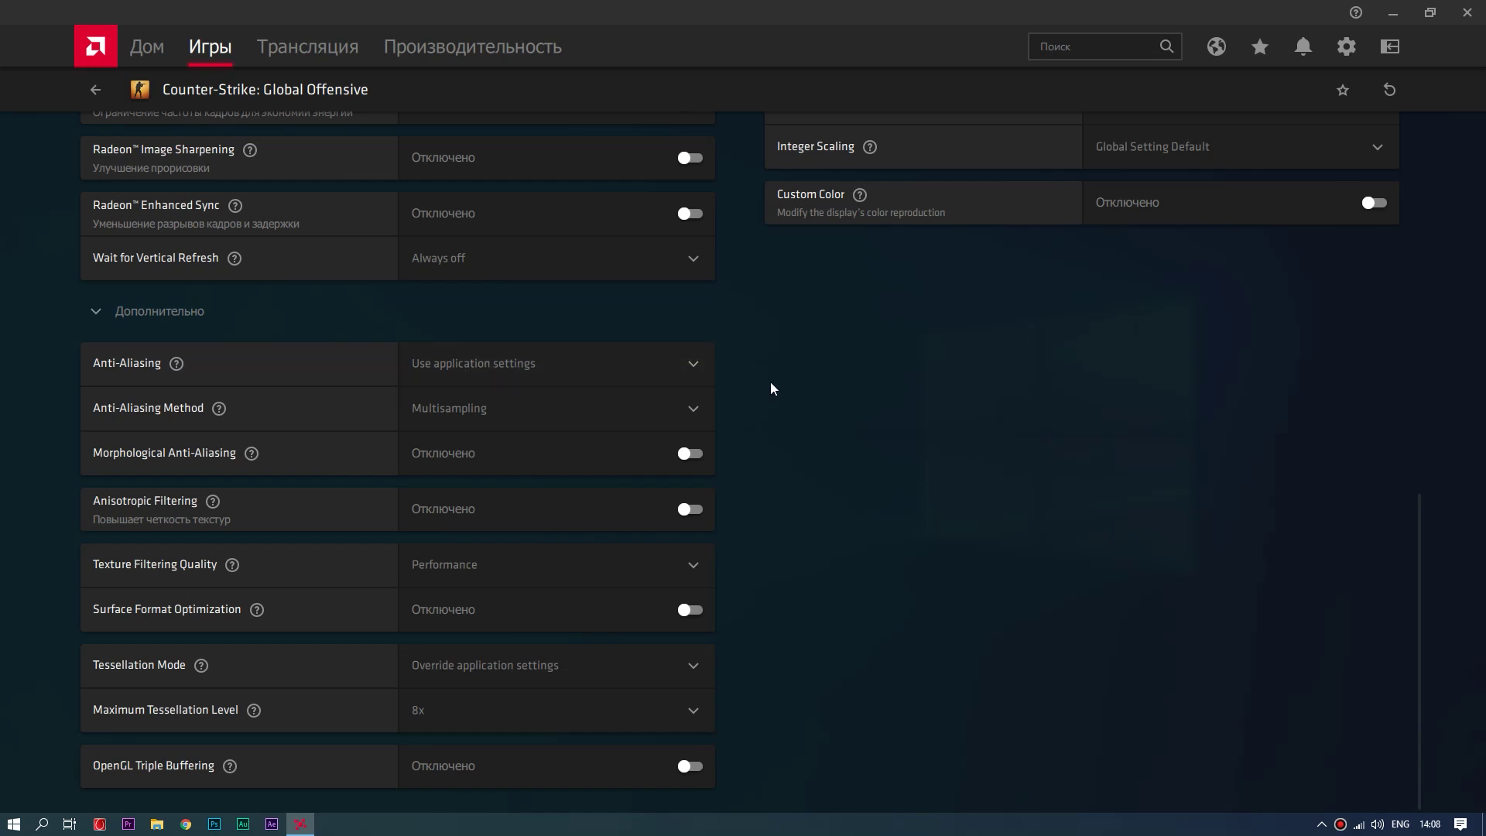
click(487, 420)
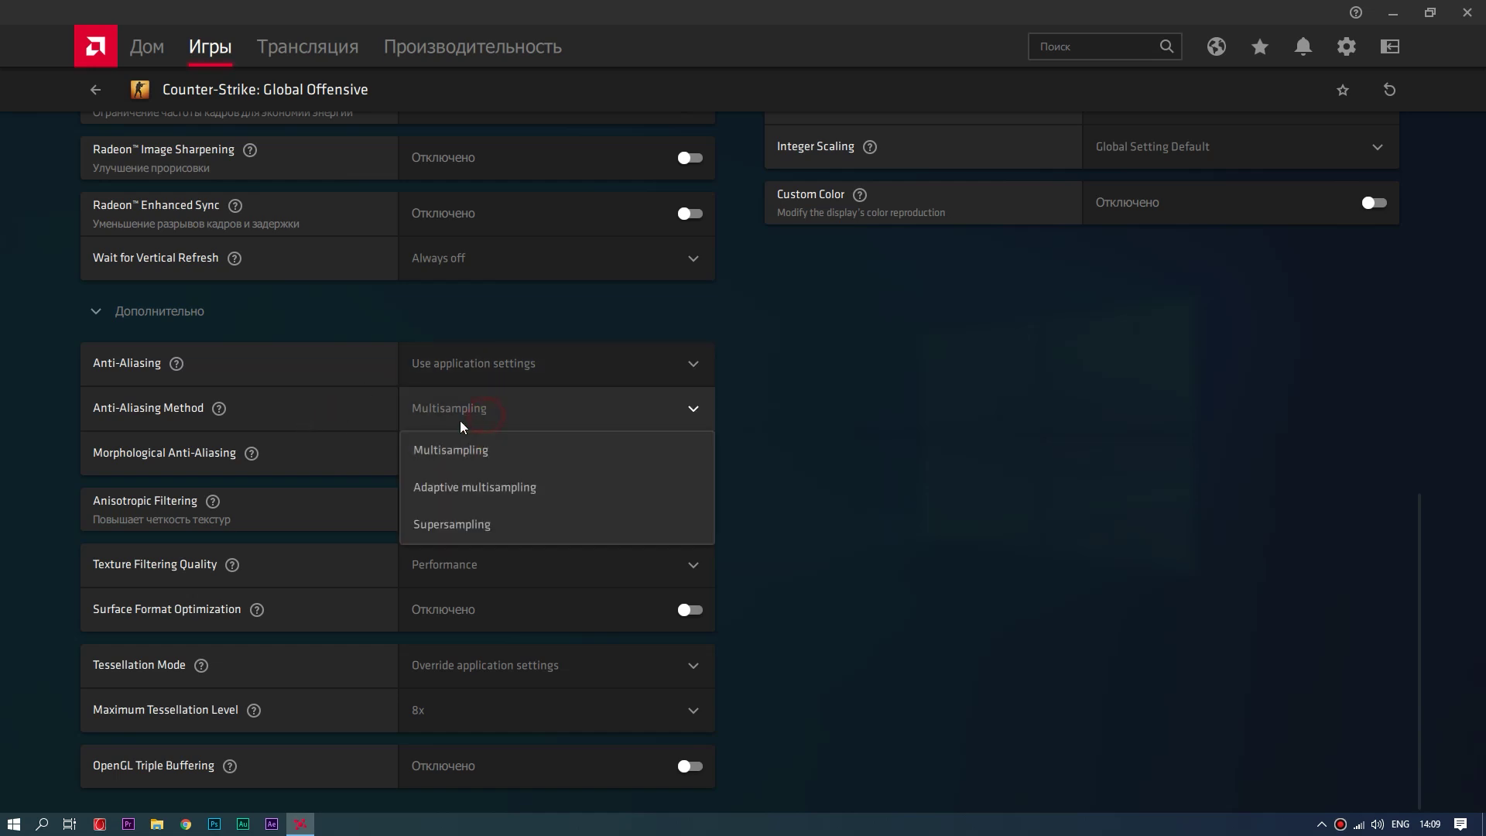
click(453, 458)
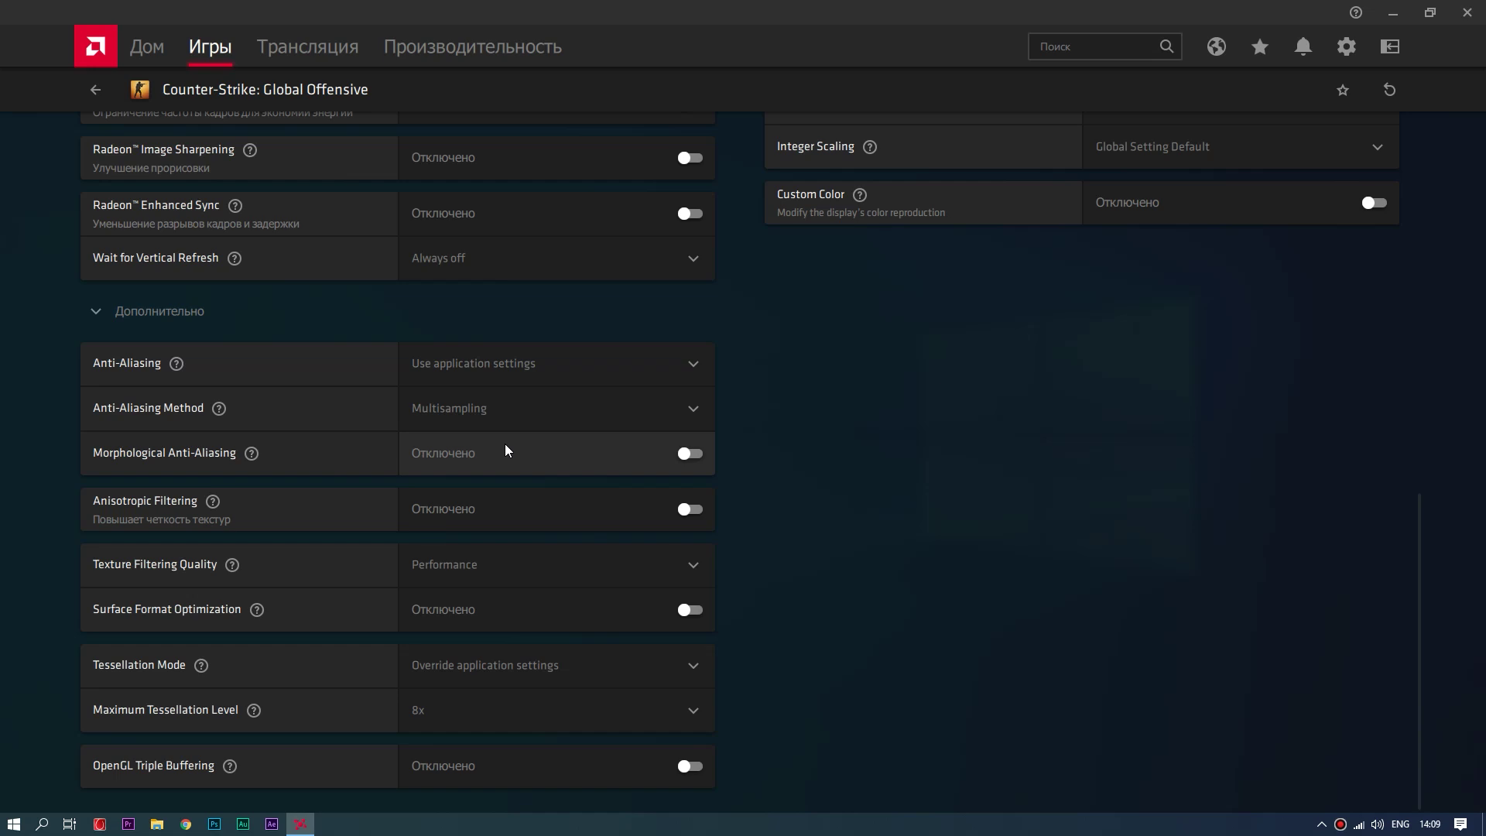
click(395, 471)
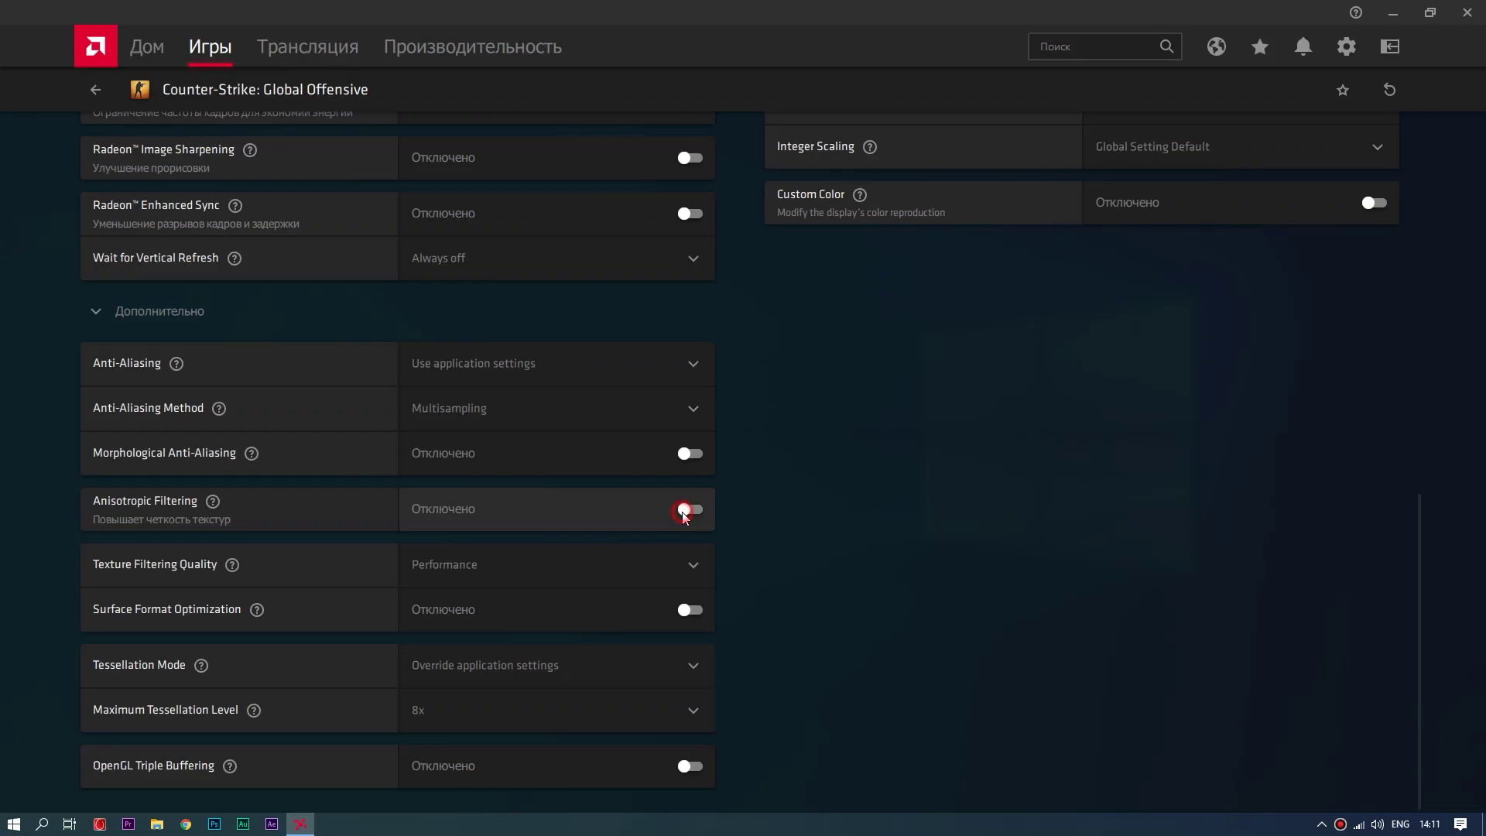
Step: Switch on Anisotropic Filtering to check the available filtering levels, and switch it off again
click(688, 509)
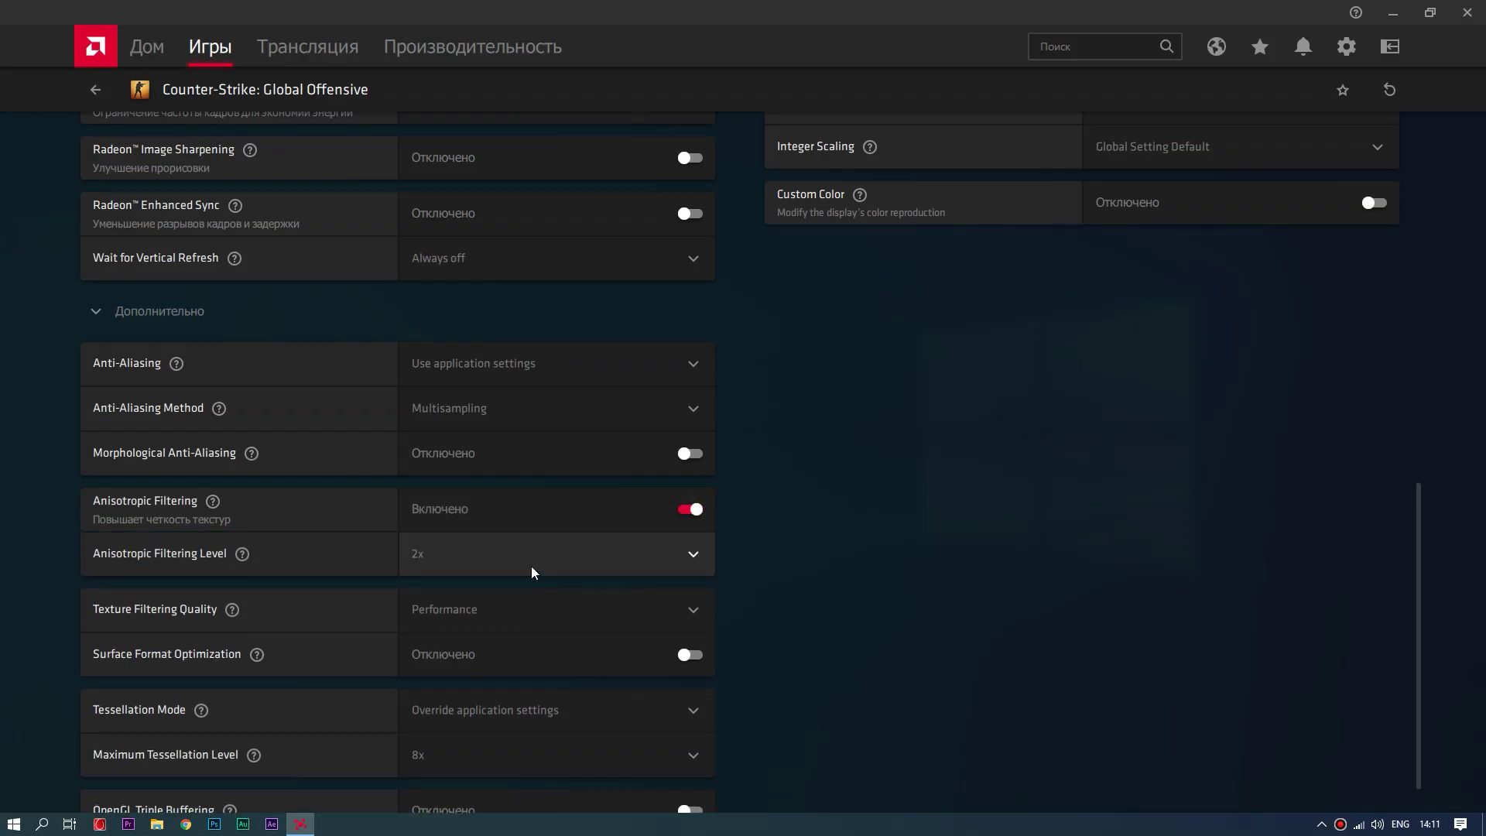
click(643, 554)
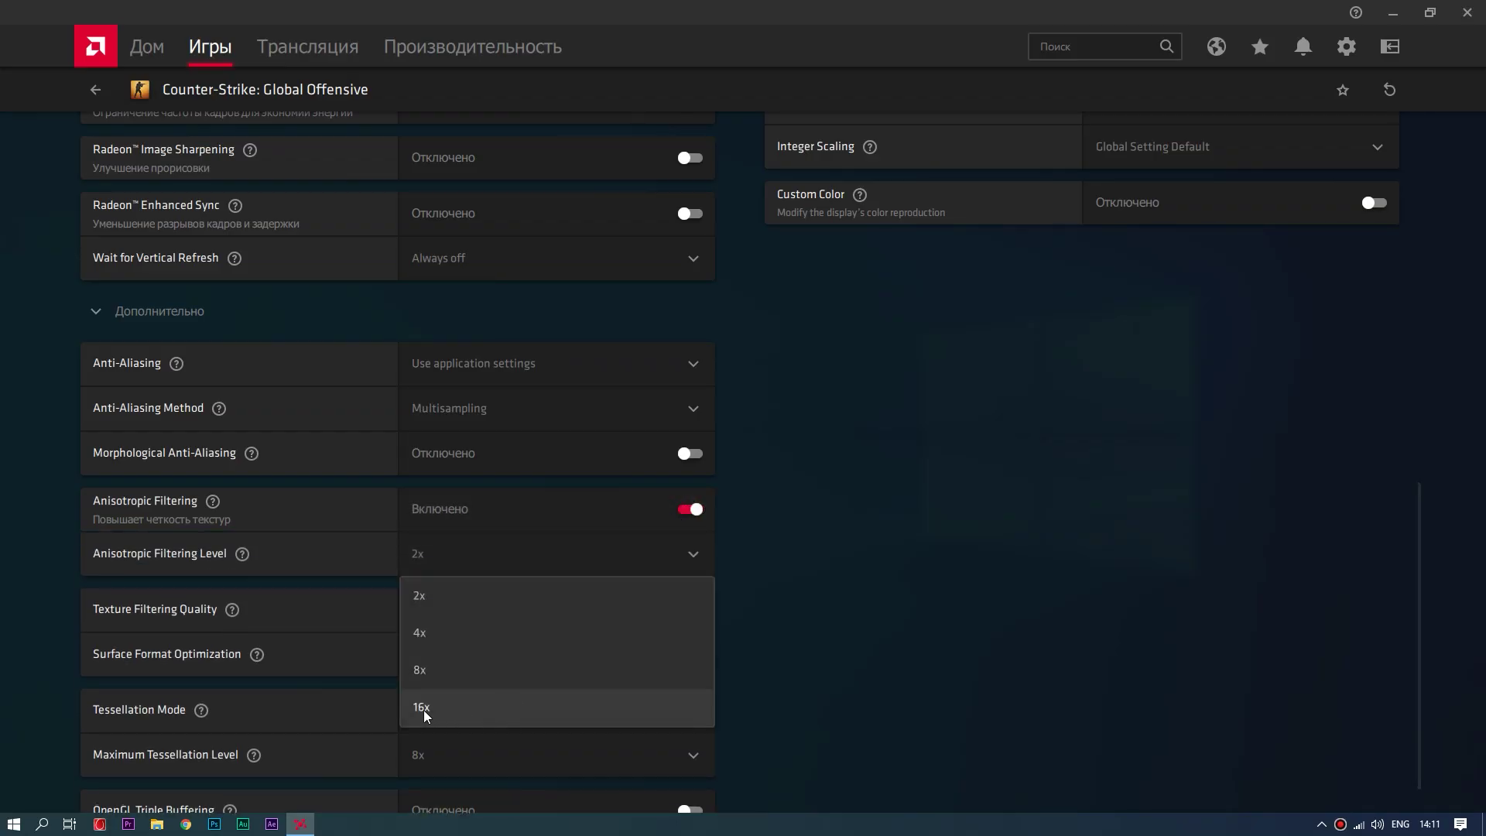
click(697, 662)
click(689, 509)
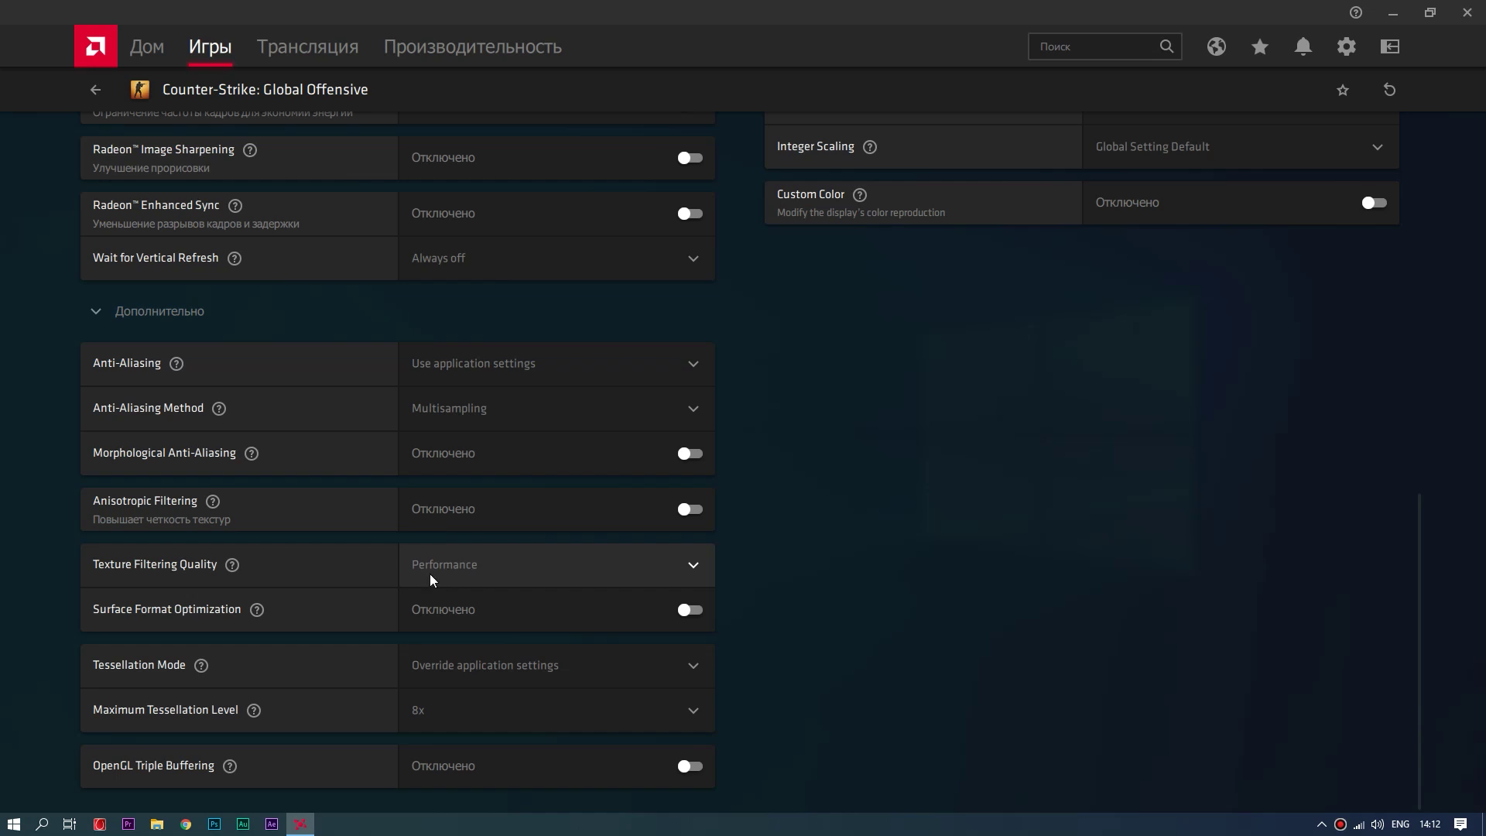
Step: Set the game's Texture Filtering Quality to Performance and its Tessellation Mode to Use application settings
click(474, 568)
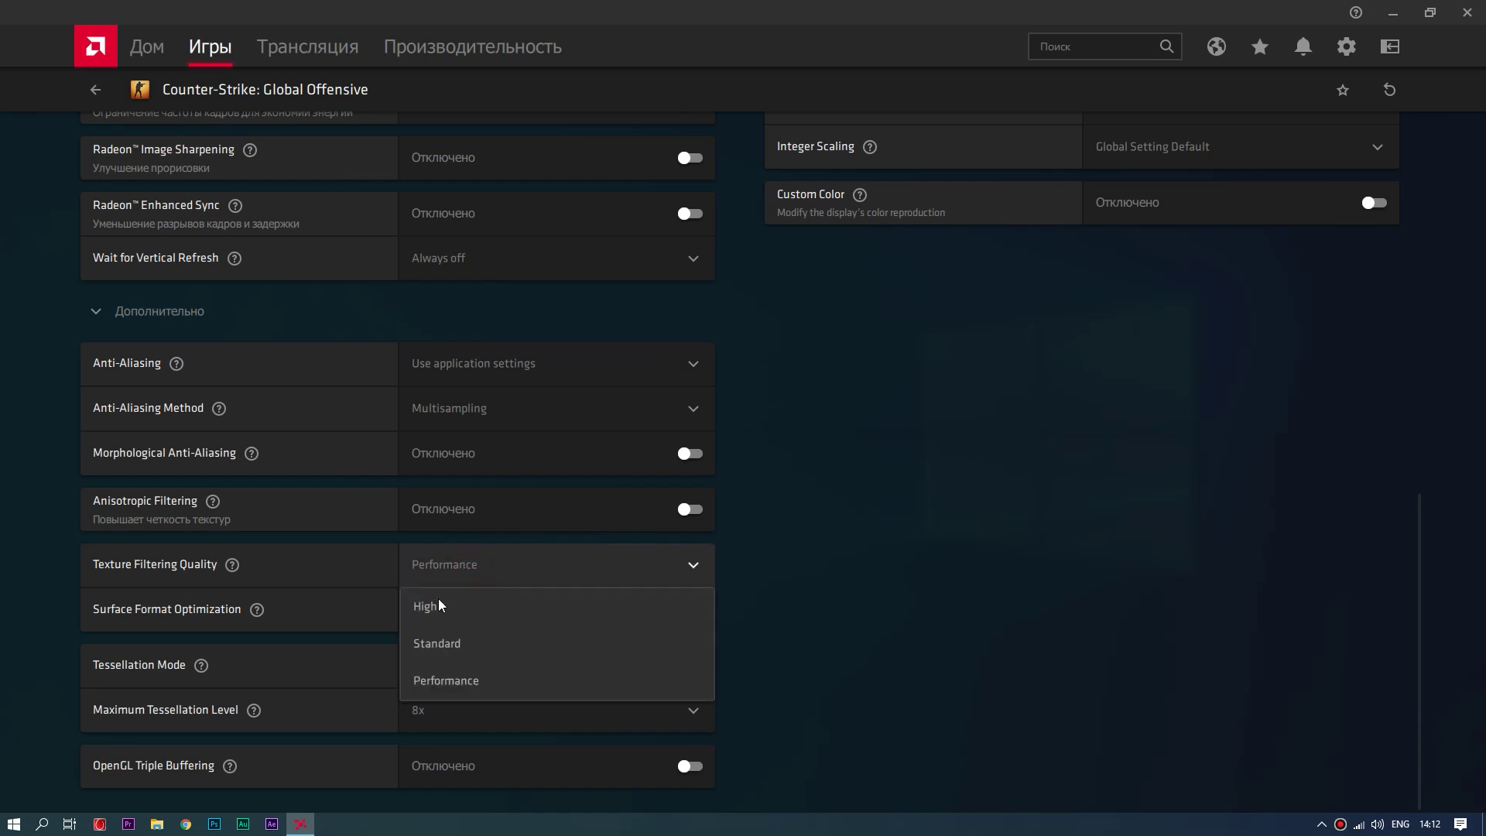
click(438, 681)
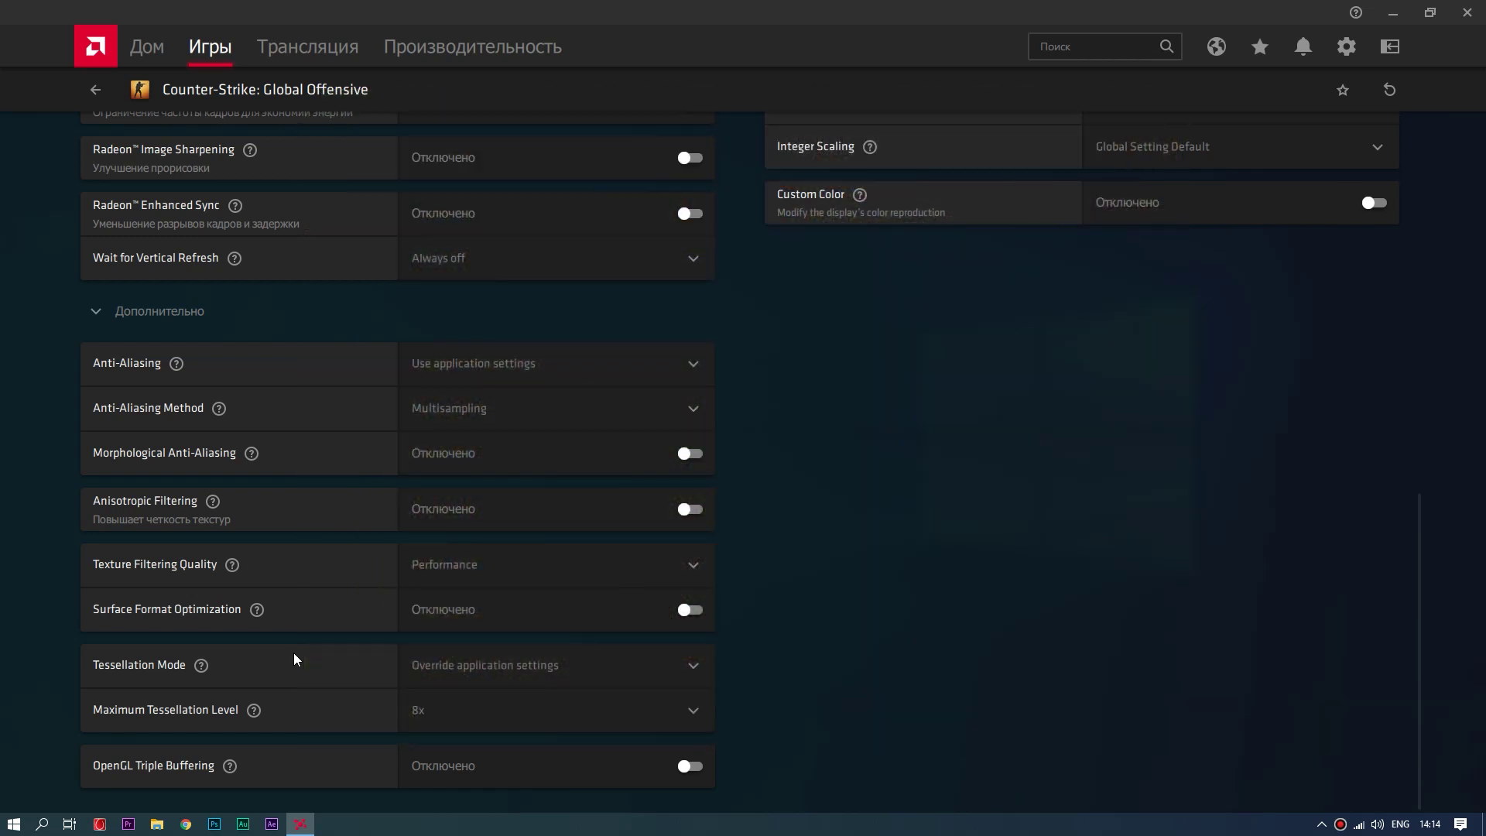
click(483, 712)
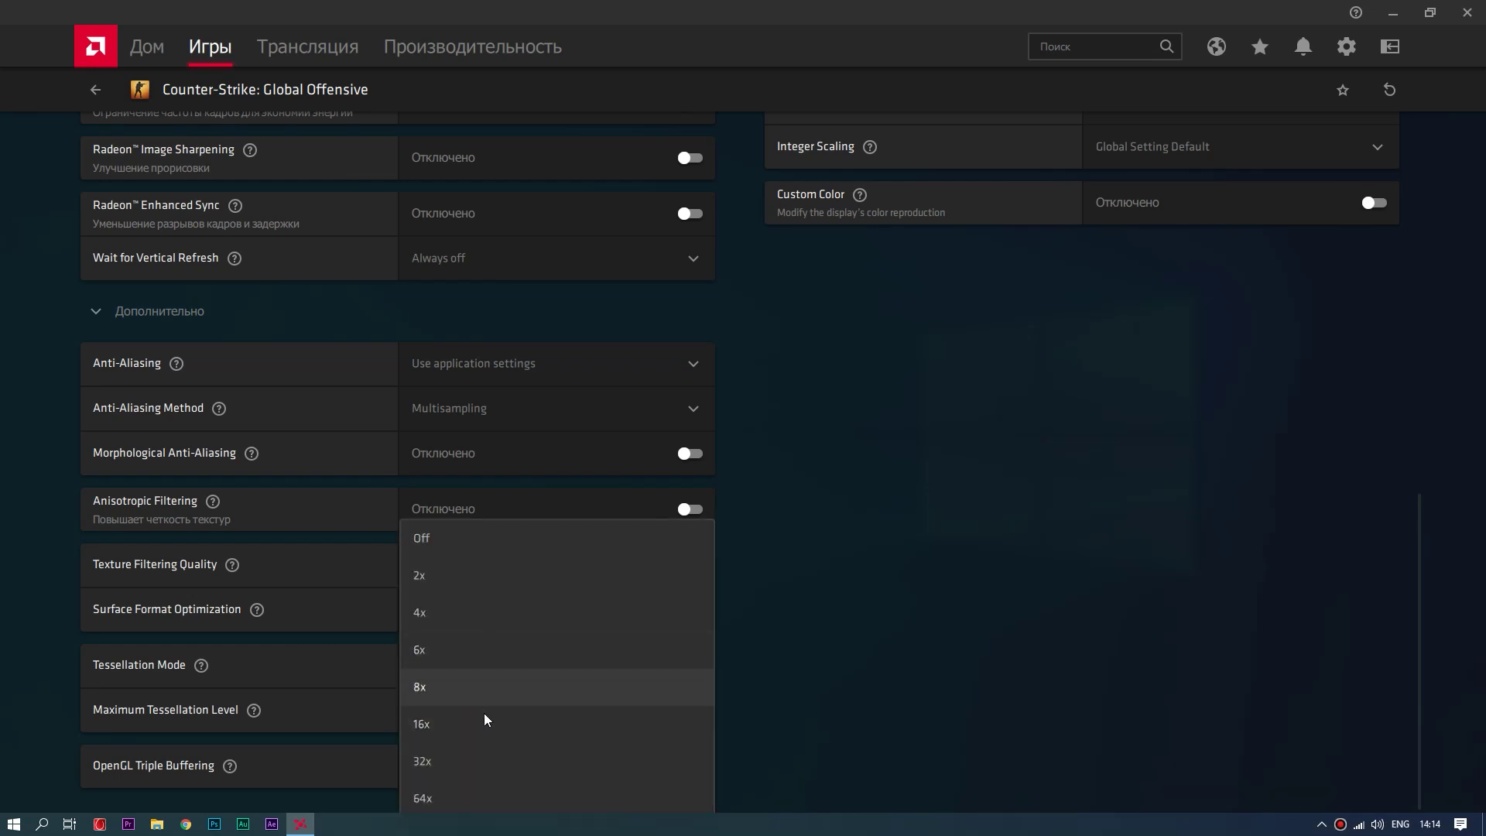
click(874, 678)
click(514, 670)
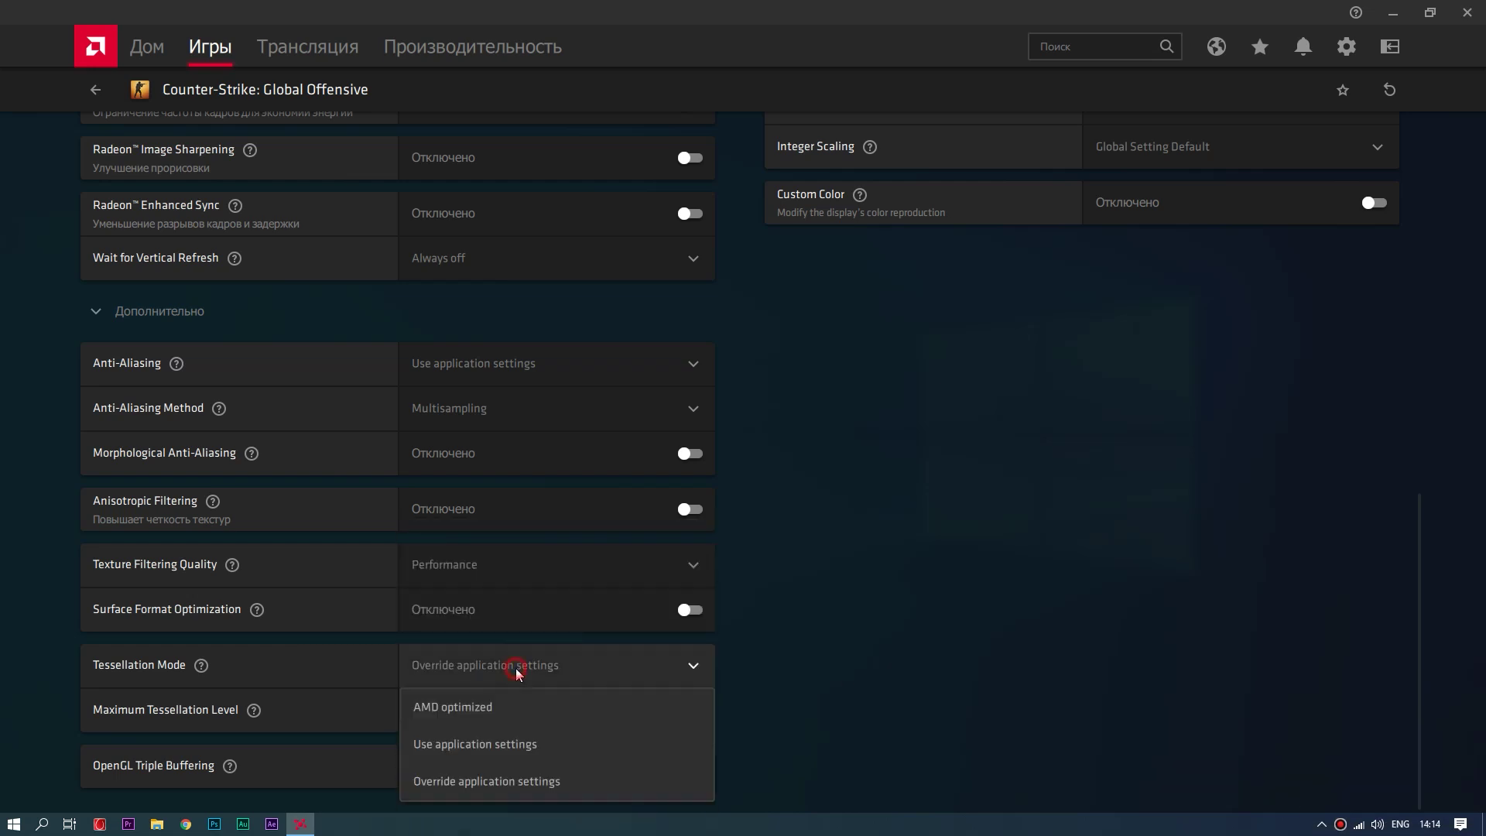
click(447, 748)
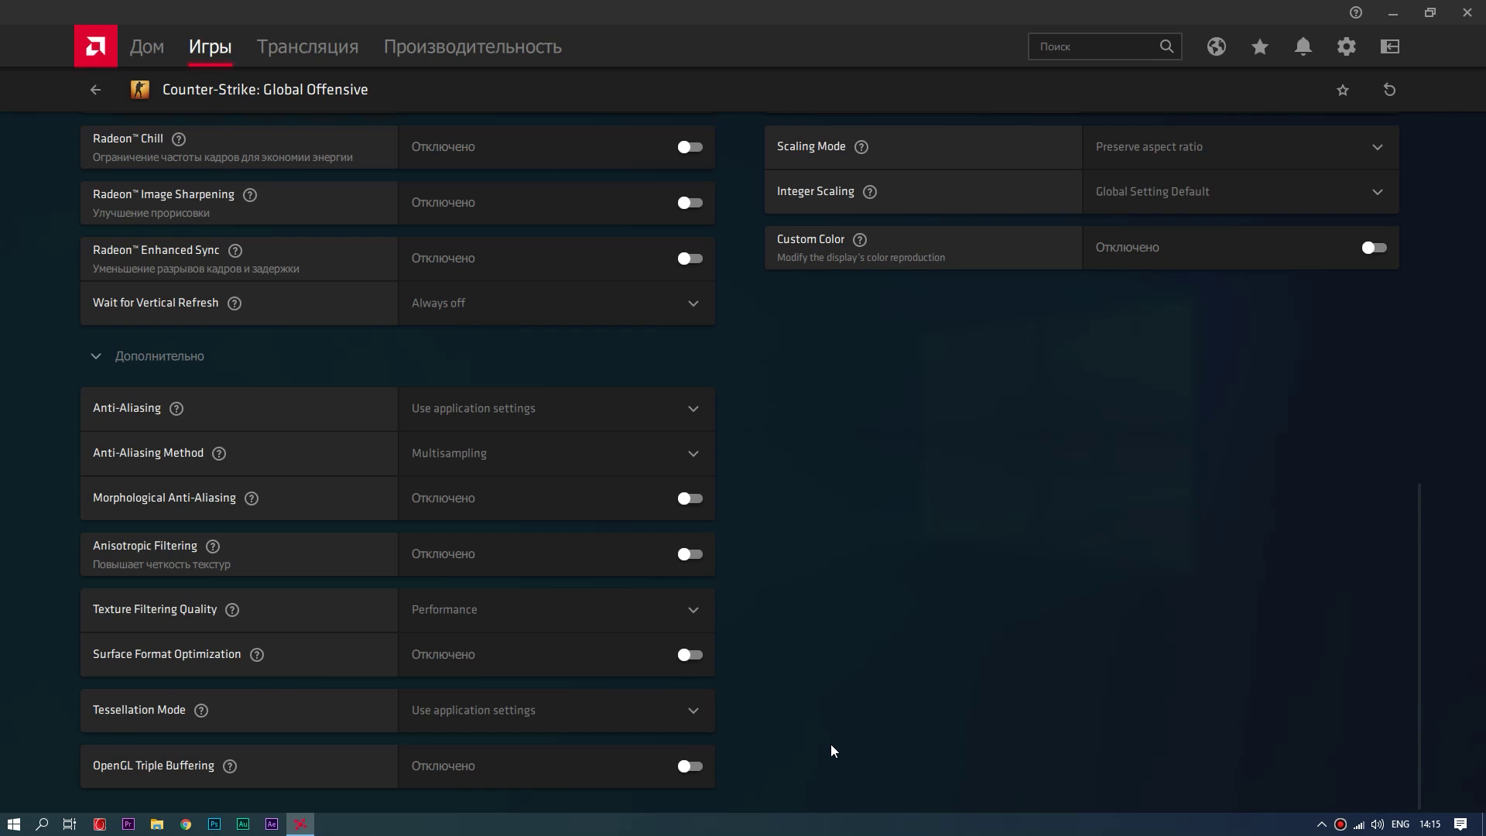
Step: Open the global graphics settings and check the GPU Workload choices among the advanced options
scroll(832, 749, up, 3)
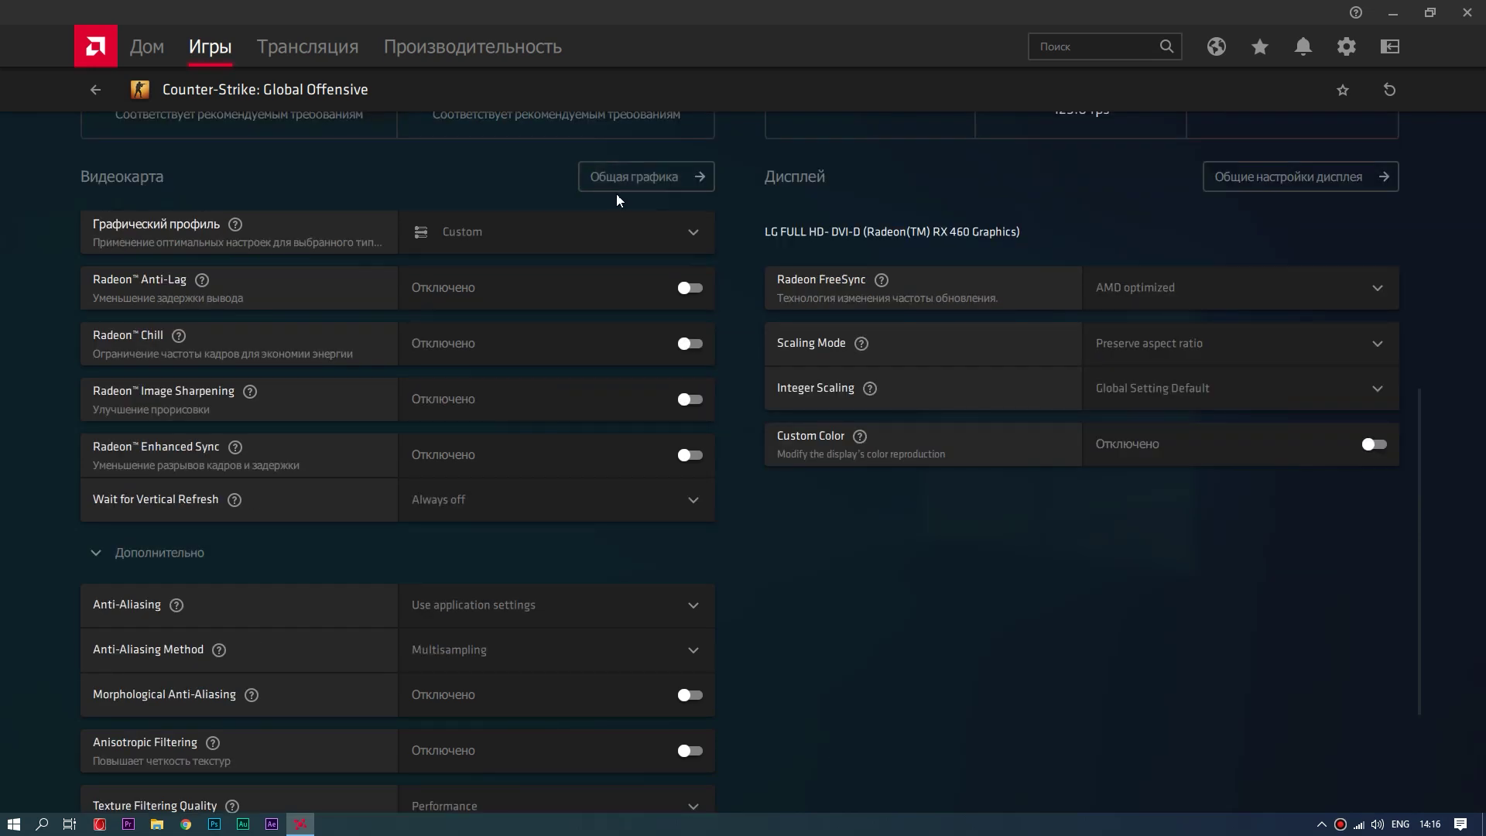
click(623, 180)
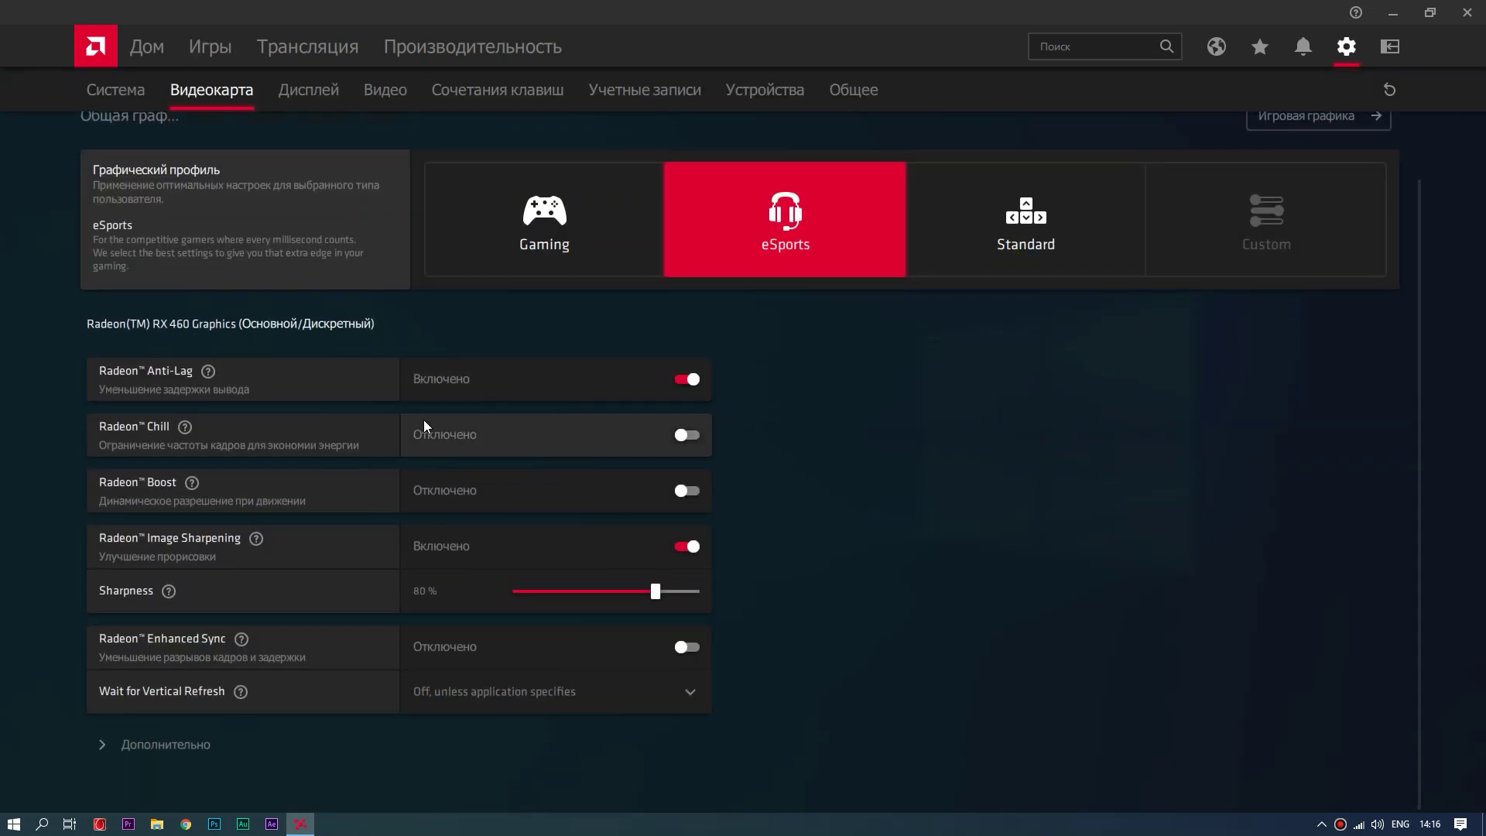
click(684, 491)
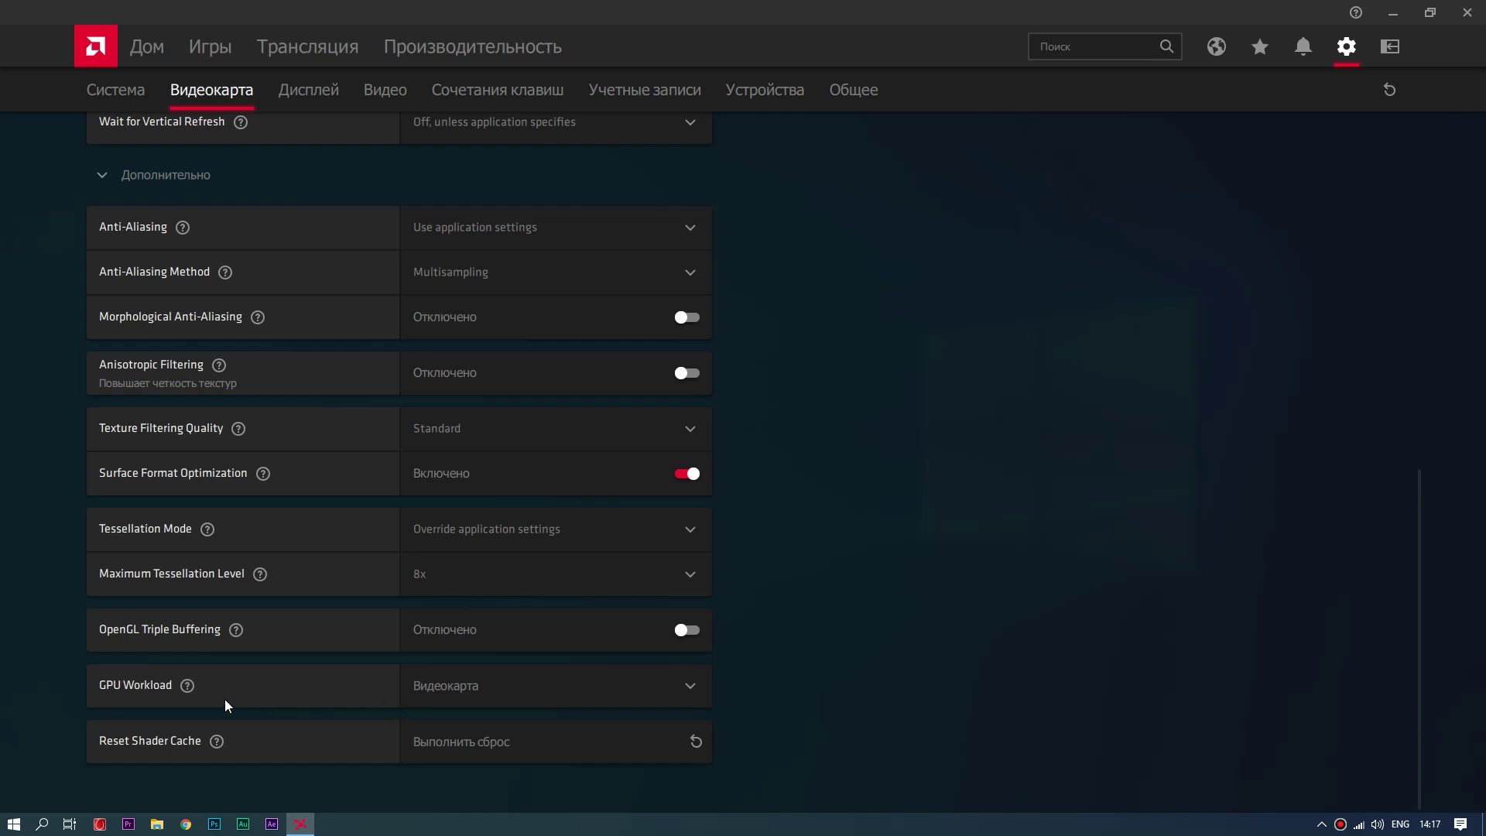
click(460, 685)
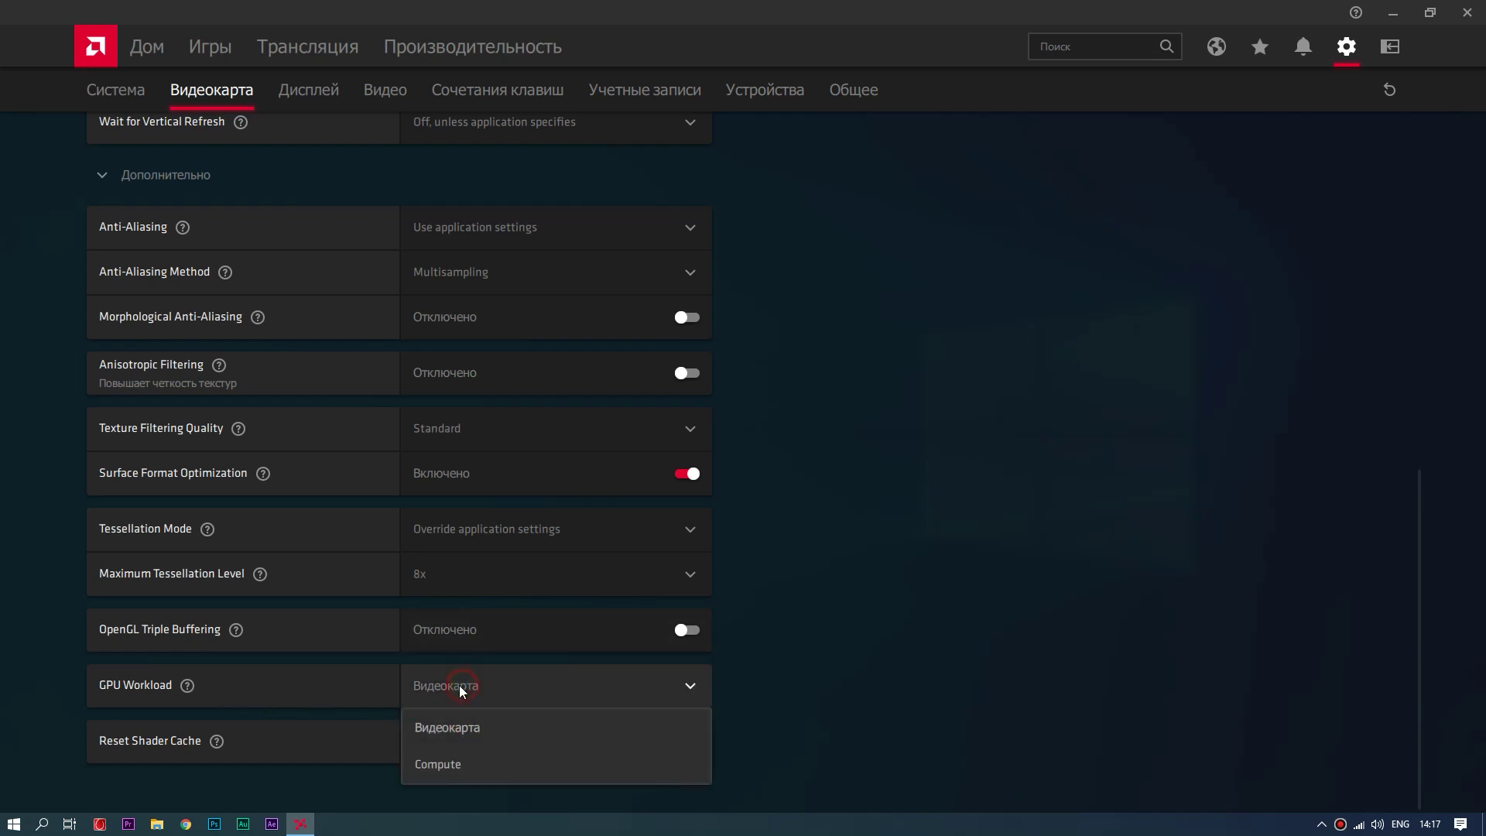
click(445, 766)
key(Escape)
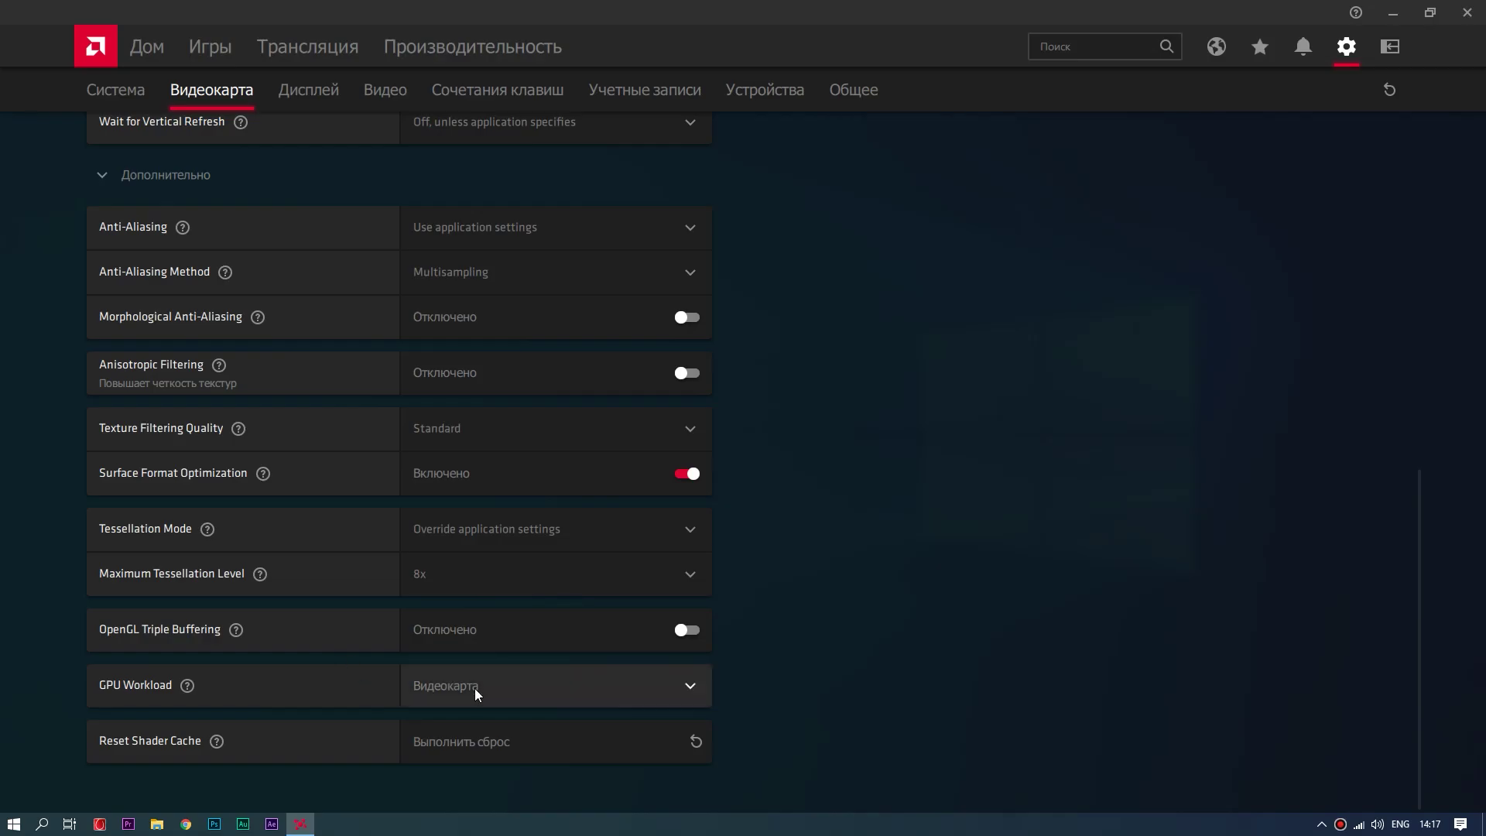
key(alt+shift)
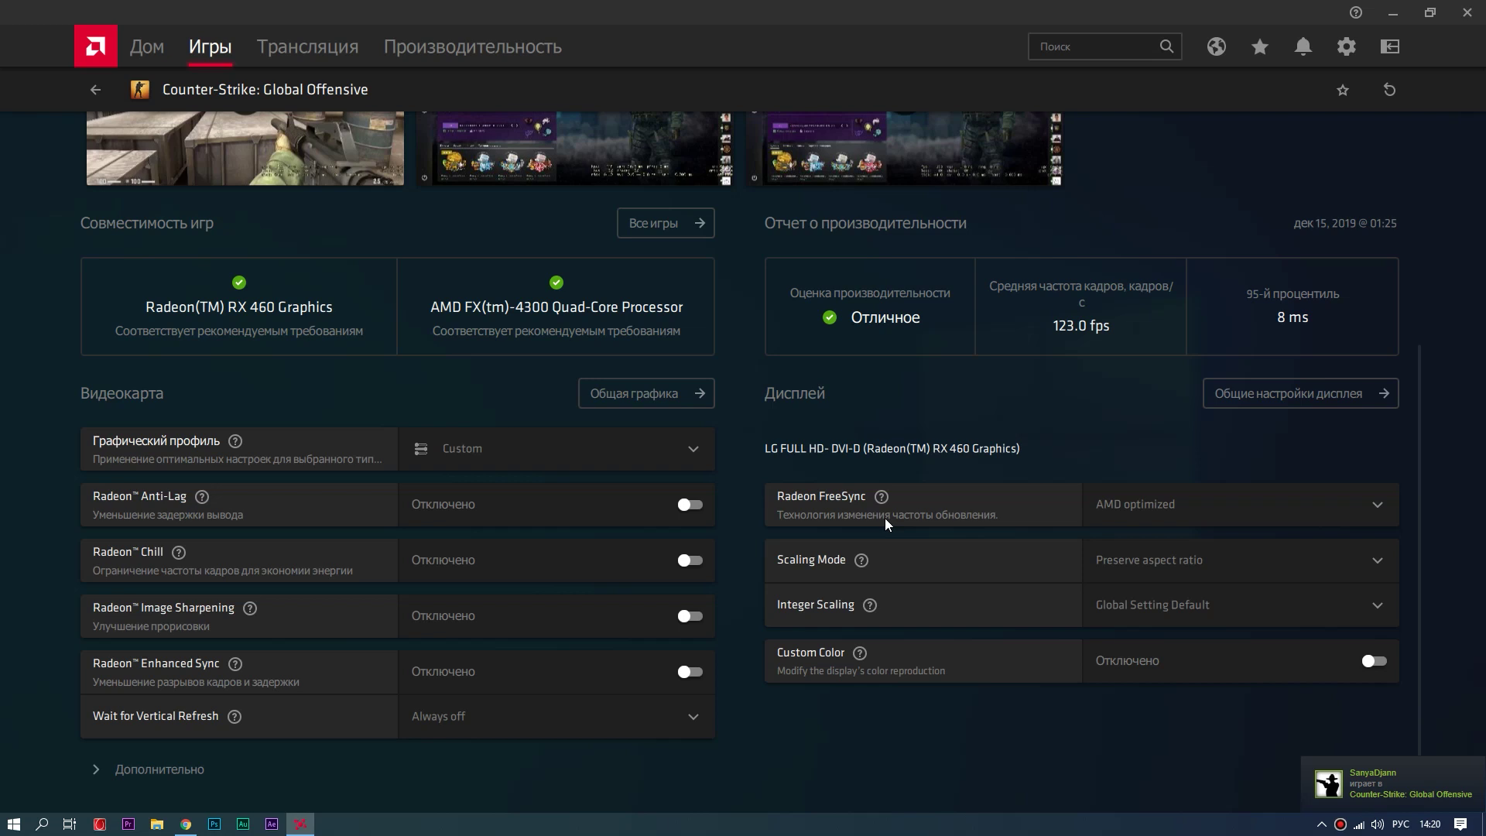
Step: Set Radeon FreeSync to Off and Scaling Mode to Preserve aspect ratio in the Counter-Strike: Global Offensive display settings
click(1136, 505)
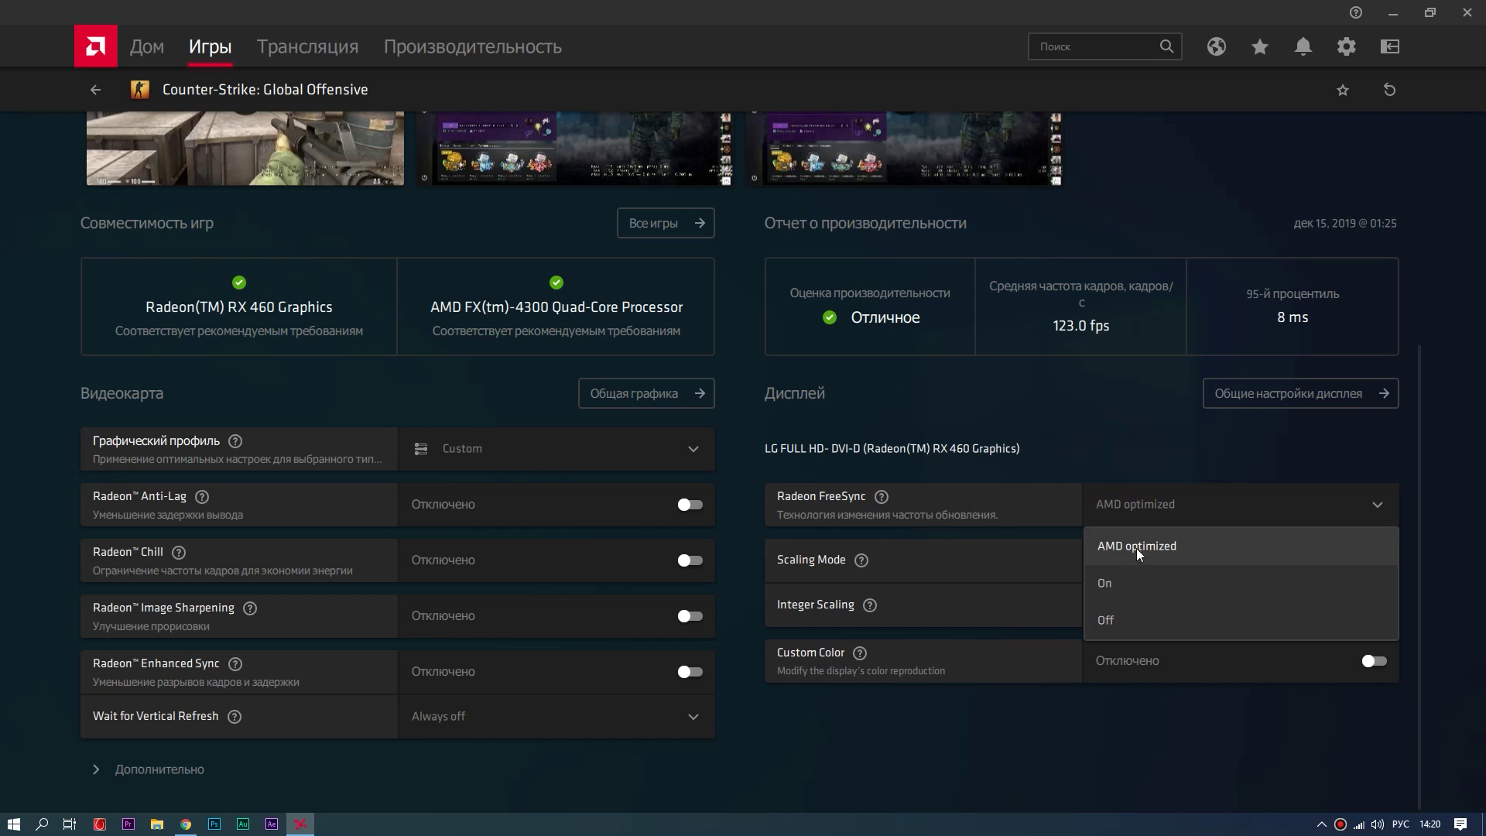
click(1098, 624)
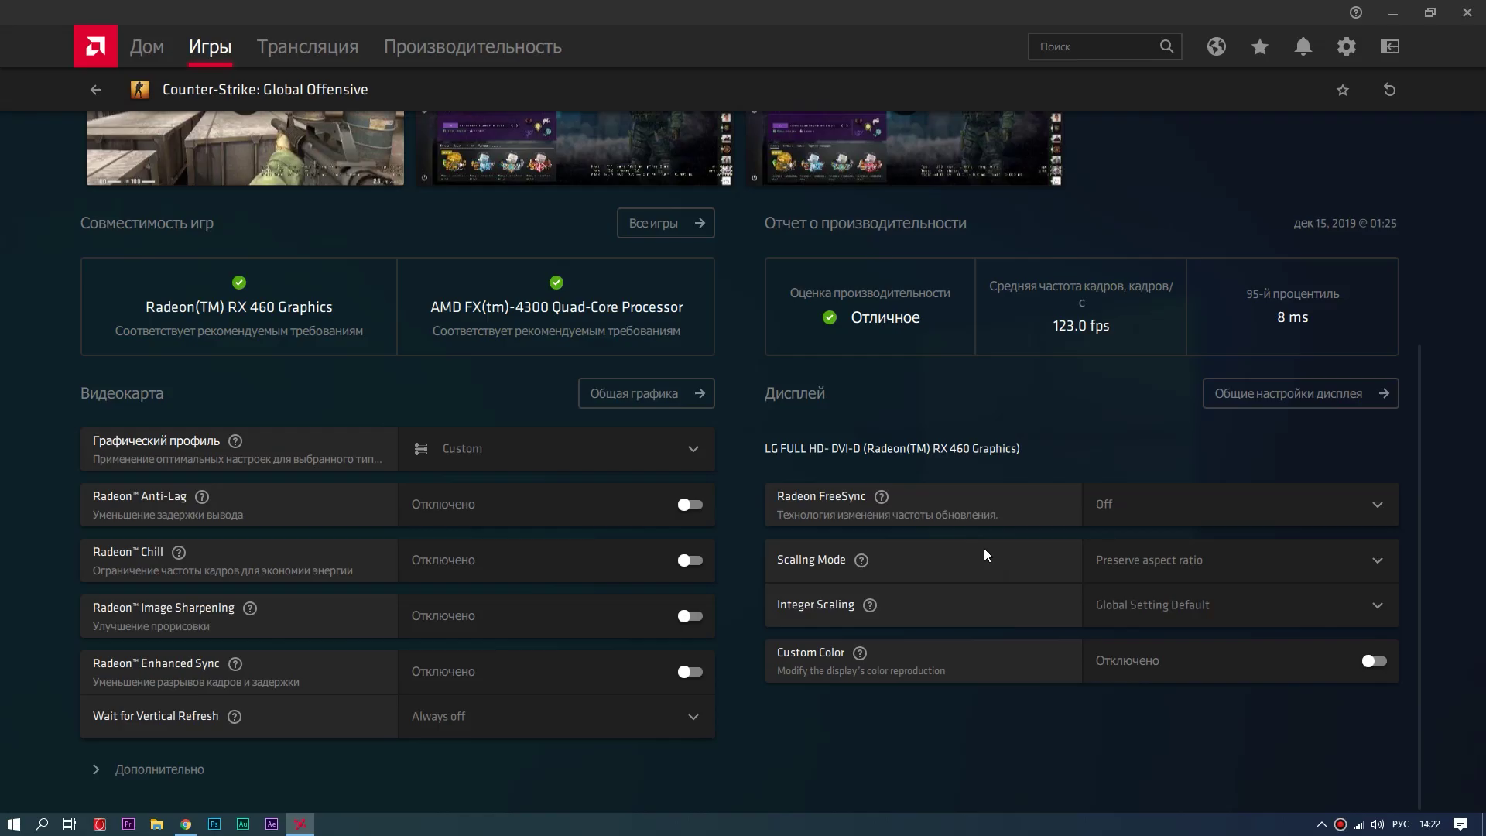
click(1154, 560)
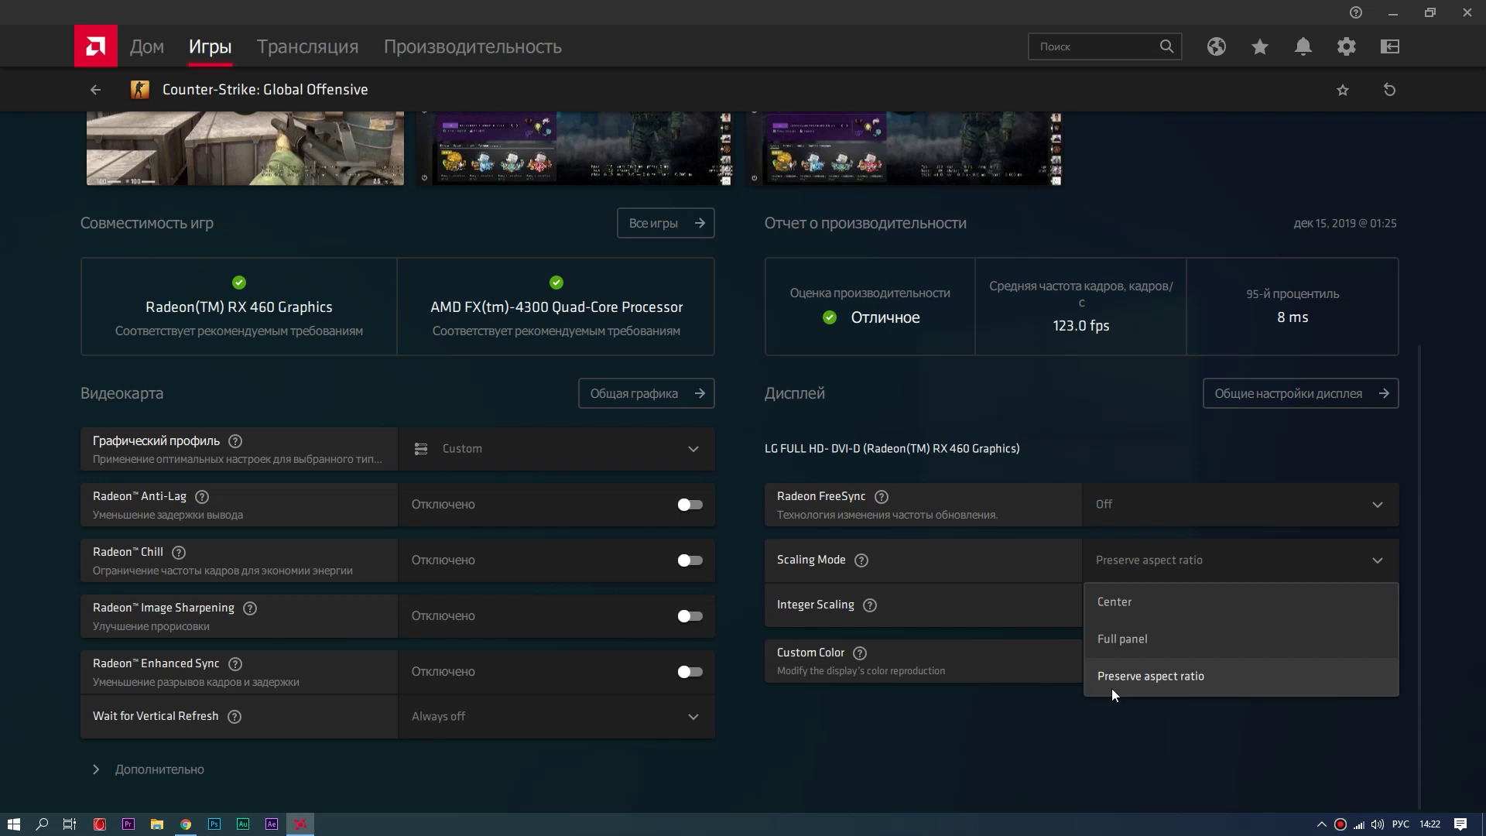
click(1184, 680)
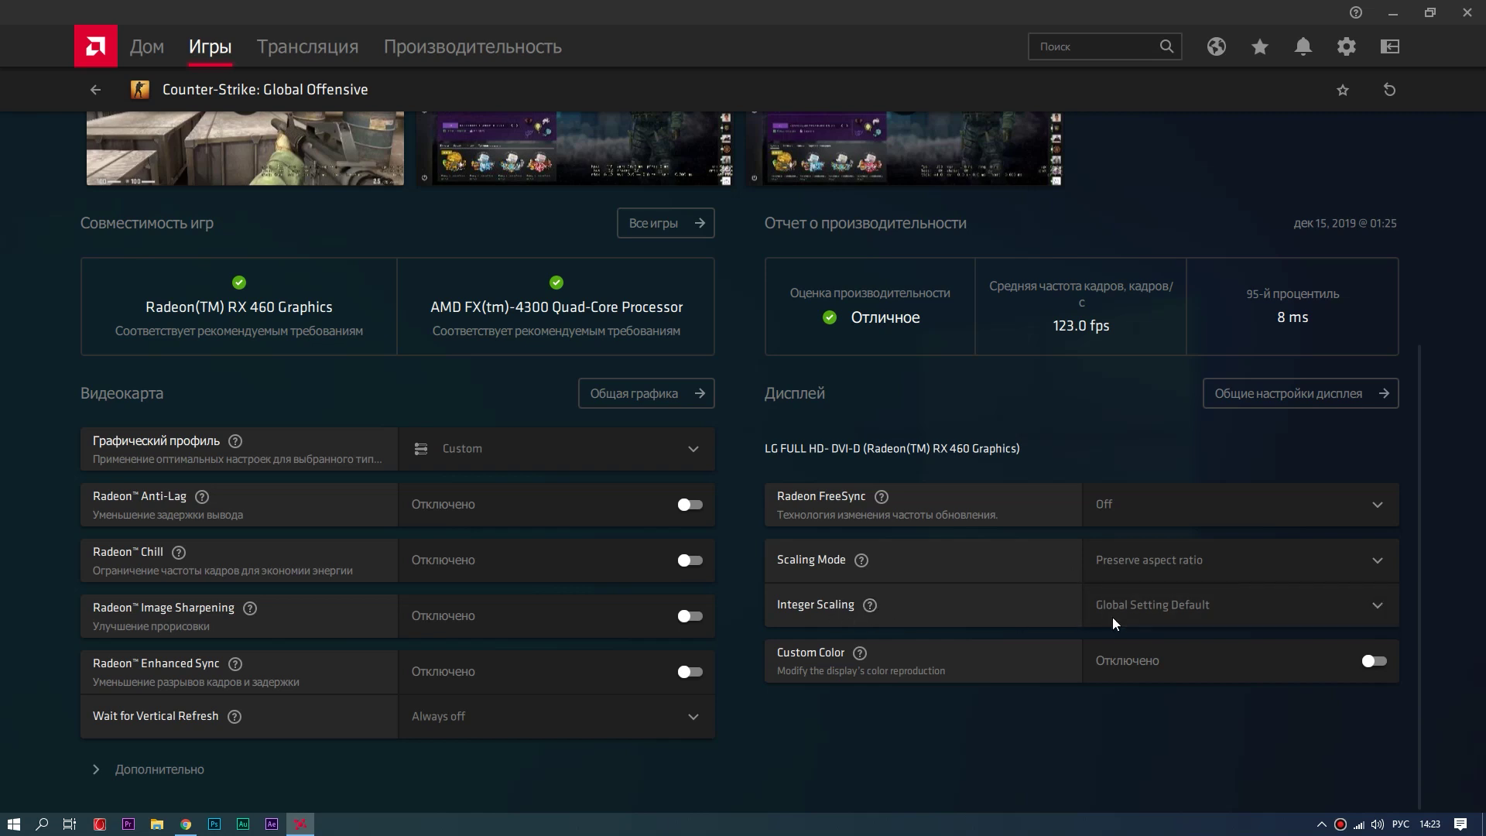
Step: Set Integer Scaling to Disable in the game's display settings
click(1167, 606)
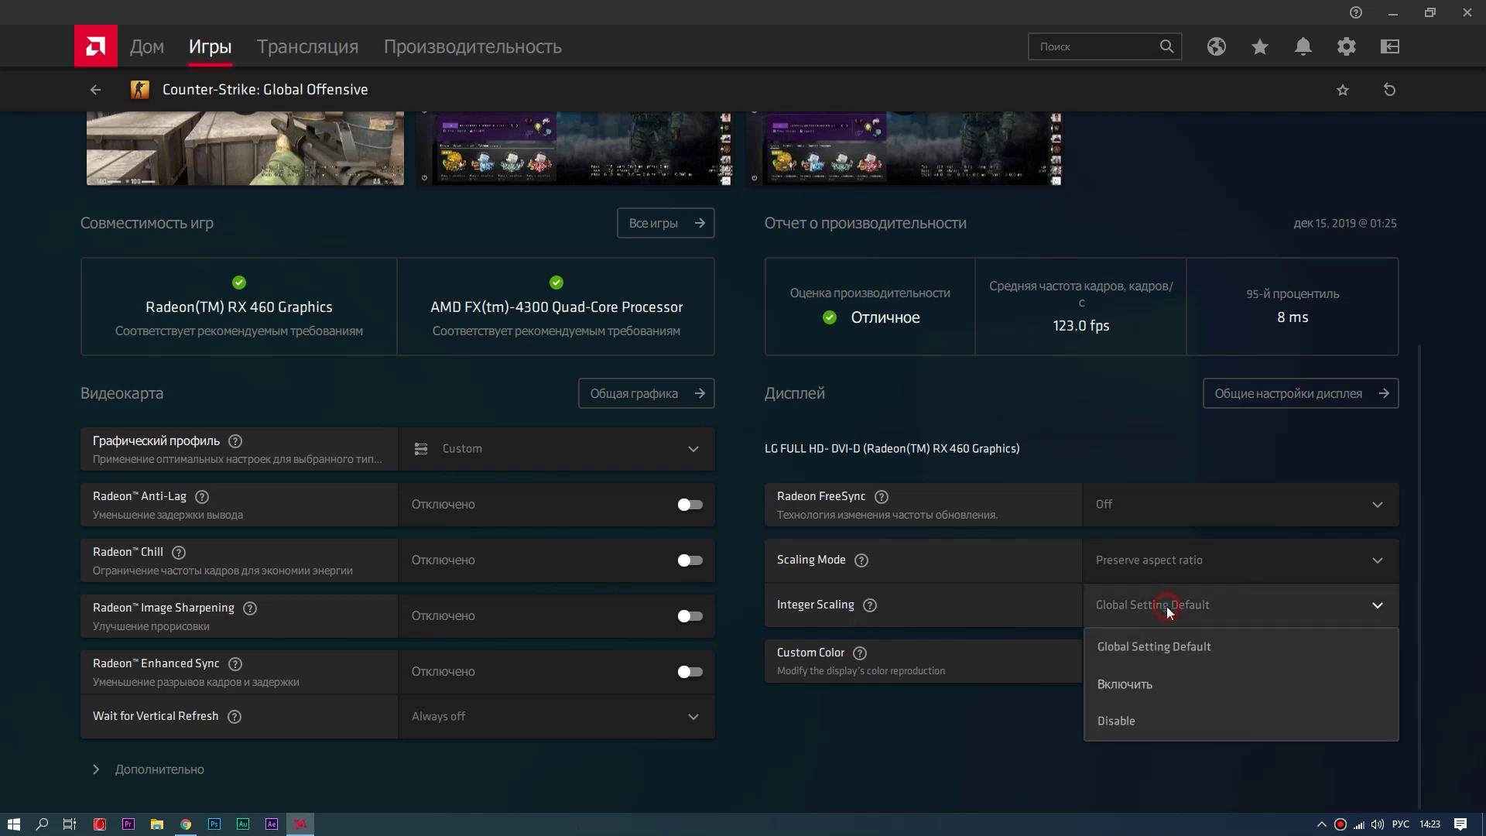
click(1142, 724)
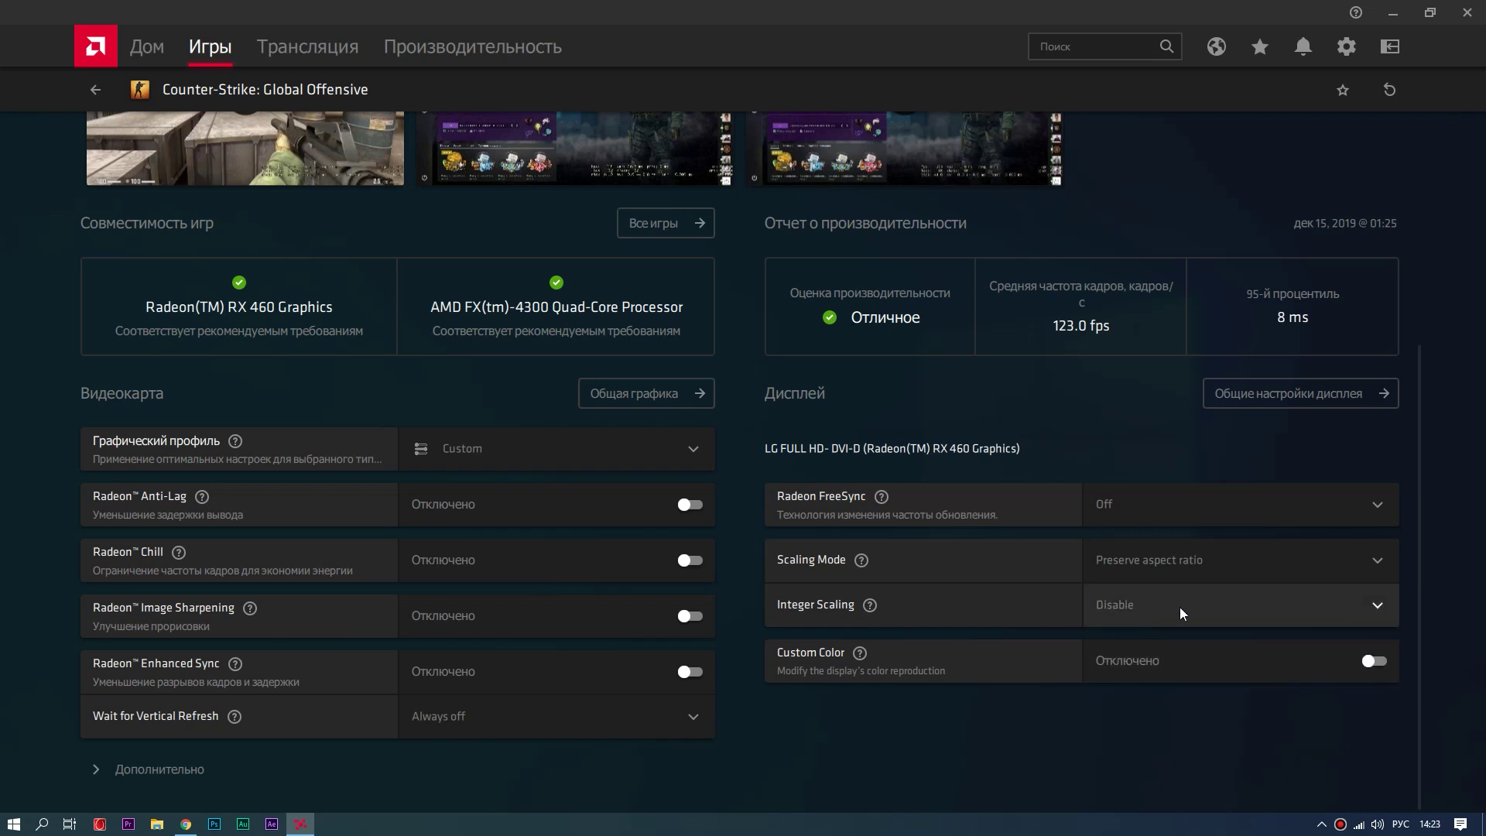
click(1130, 614)
click(1130, 614)
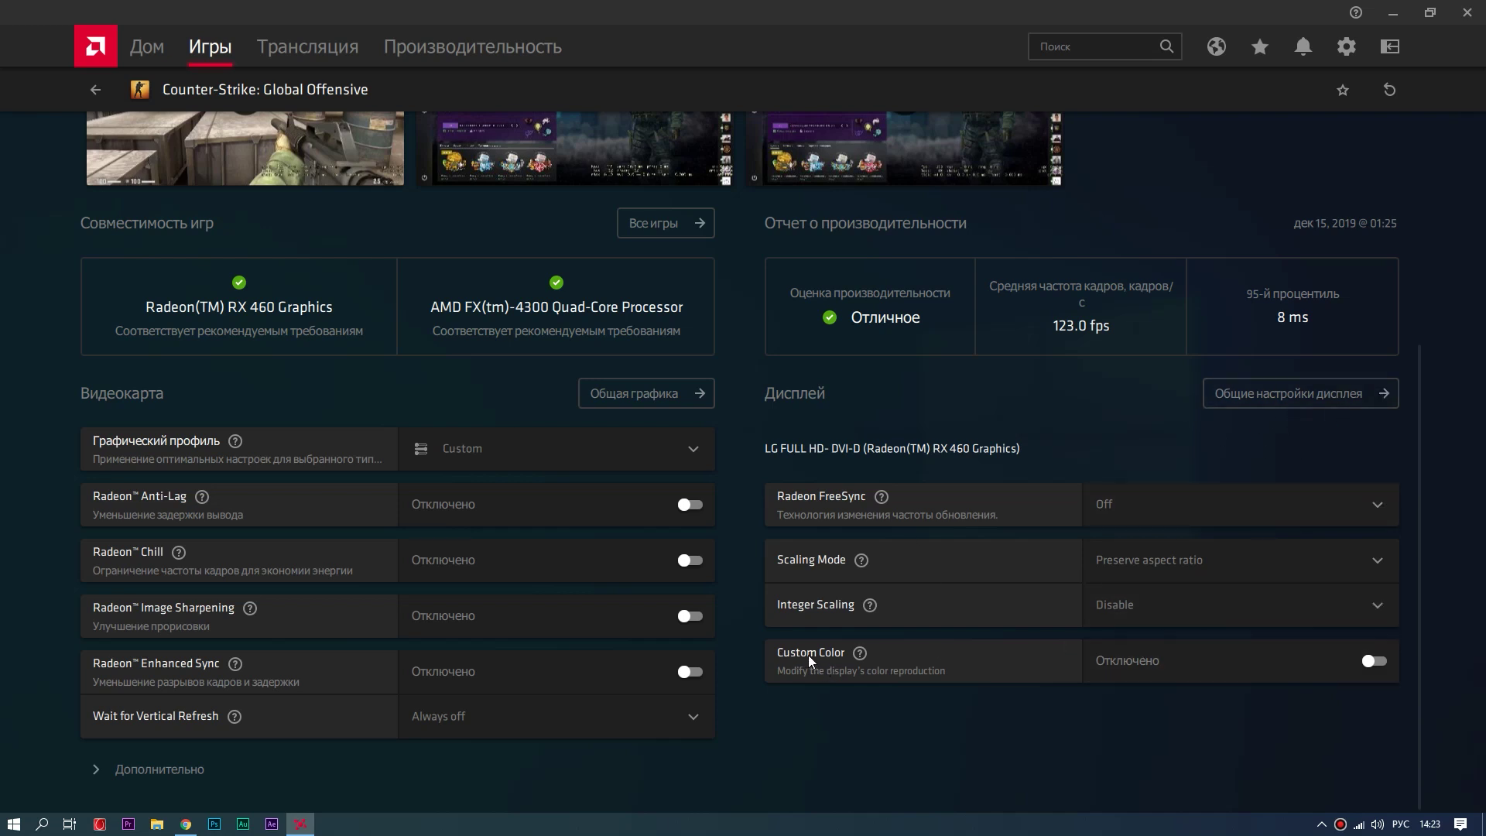
Step: Switch on Custom Color to examine the color temperature and other color controls, and switch it off again
click(1373, 660)
scroll(1112, 638, down, 2)
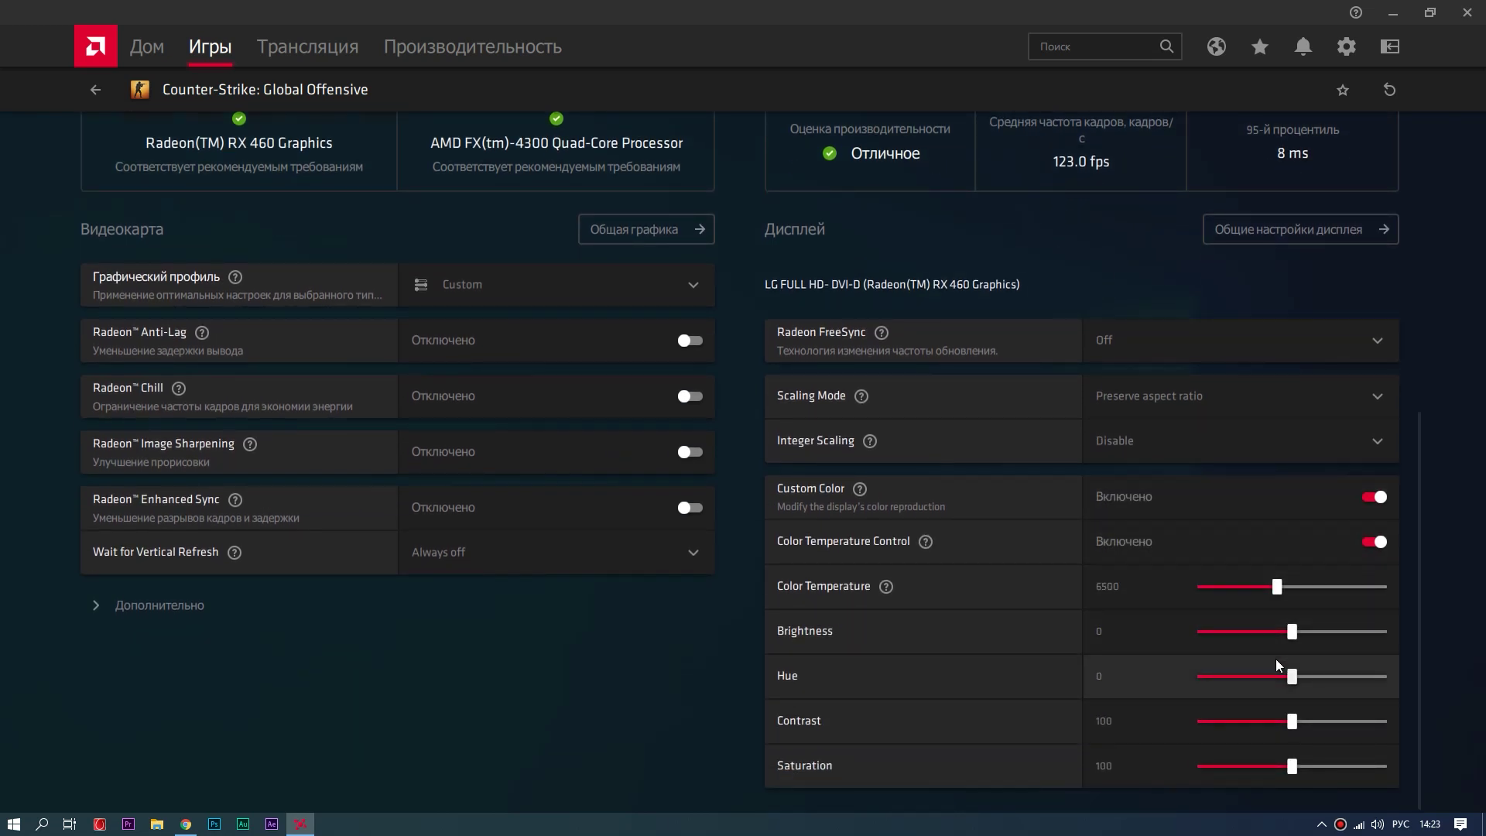
click(1382, 499)
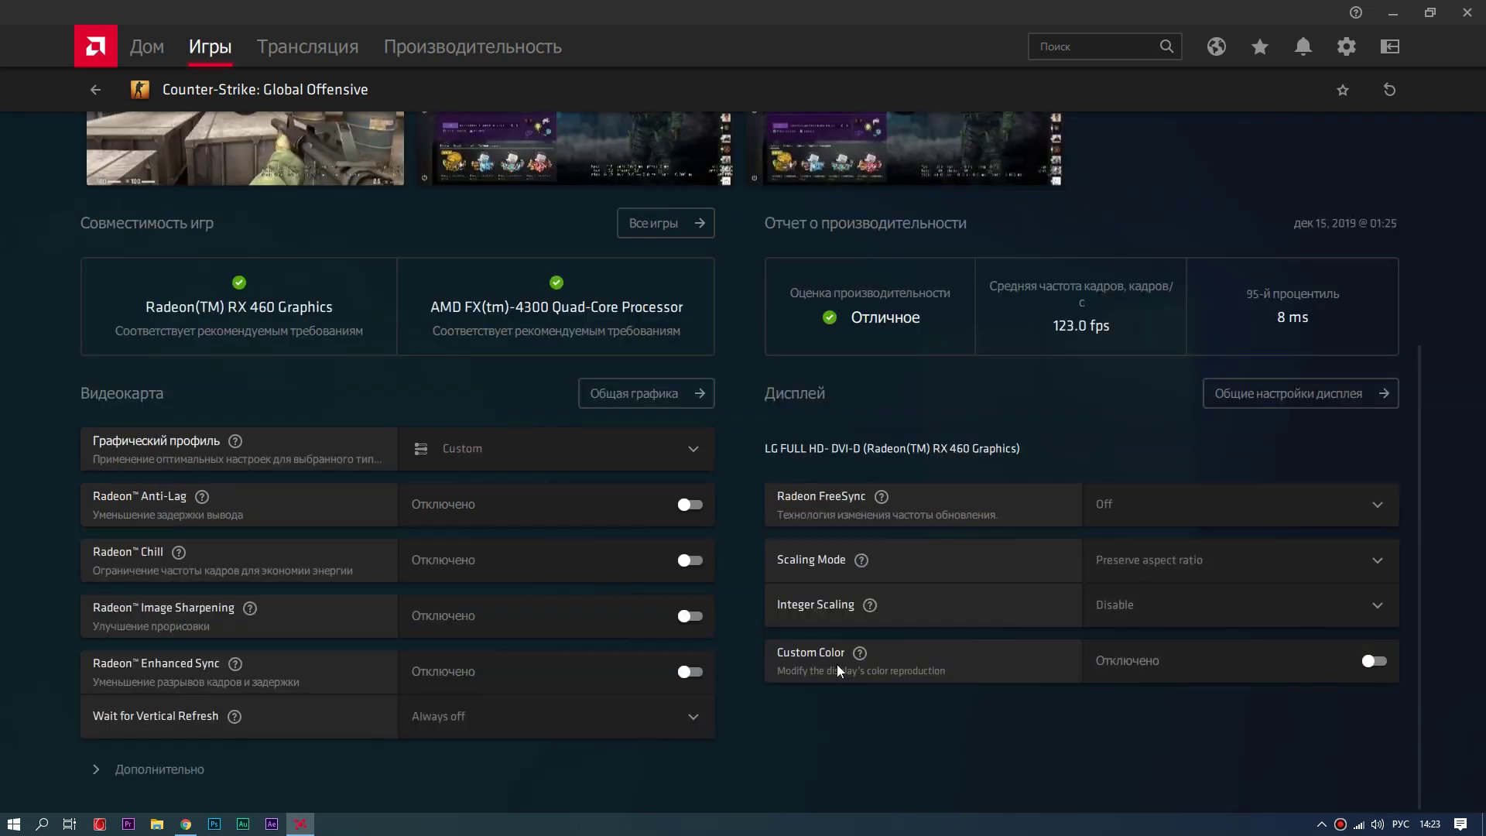
Step: Open the global display settings and expand the custom resolutions, setting overrides and display specifications for viewing
click(1279, 394)
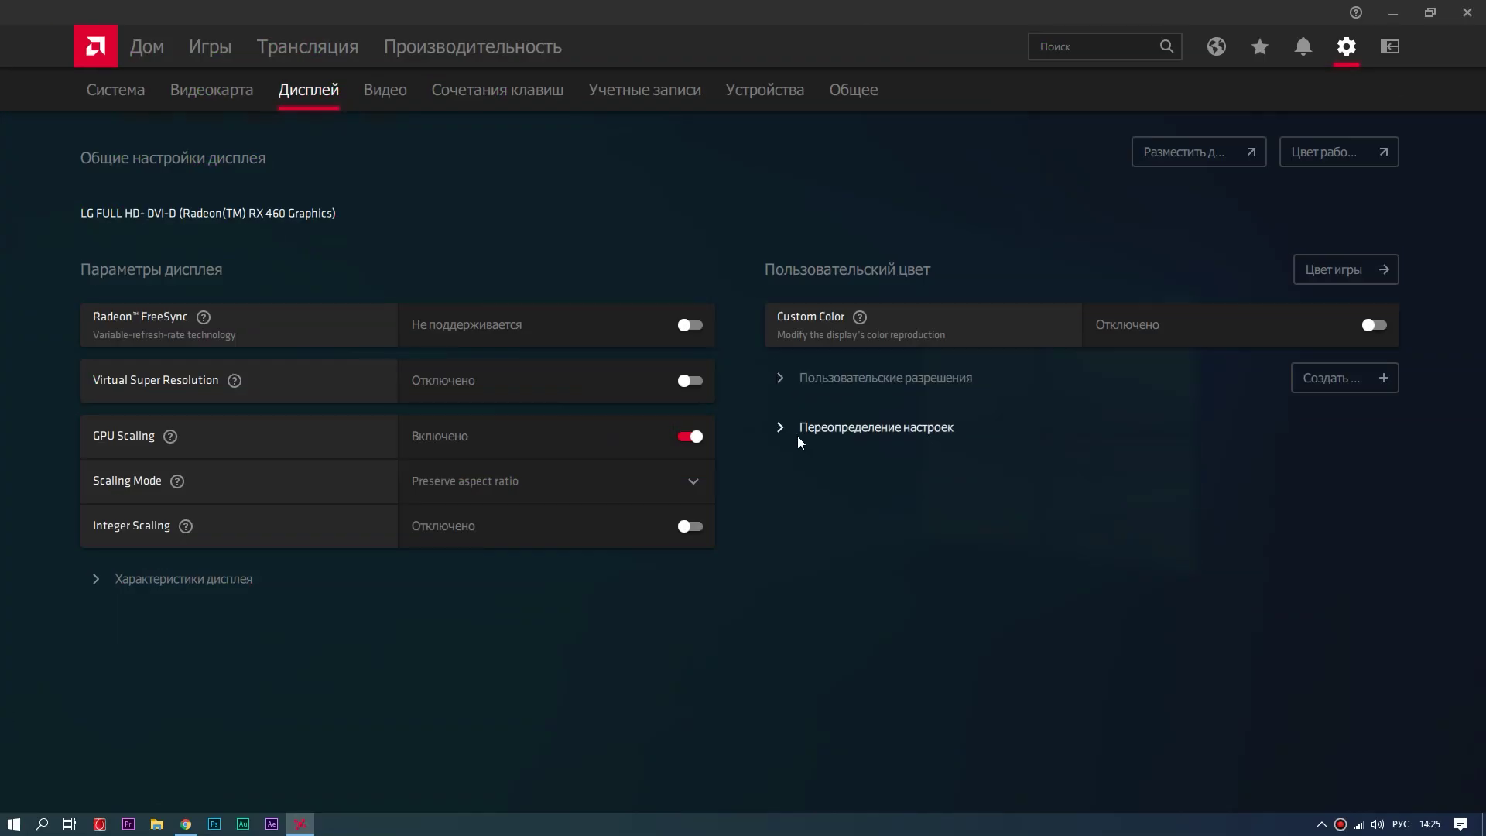
click(778, 377)
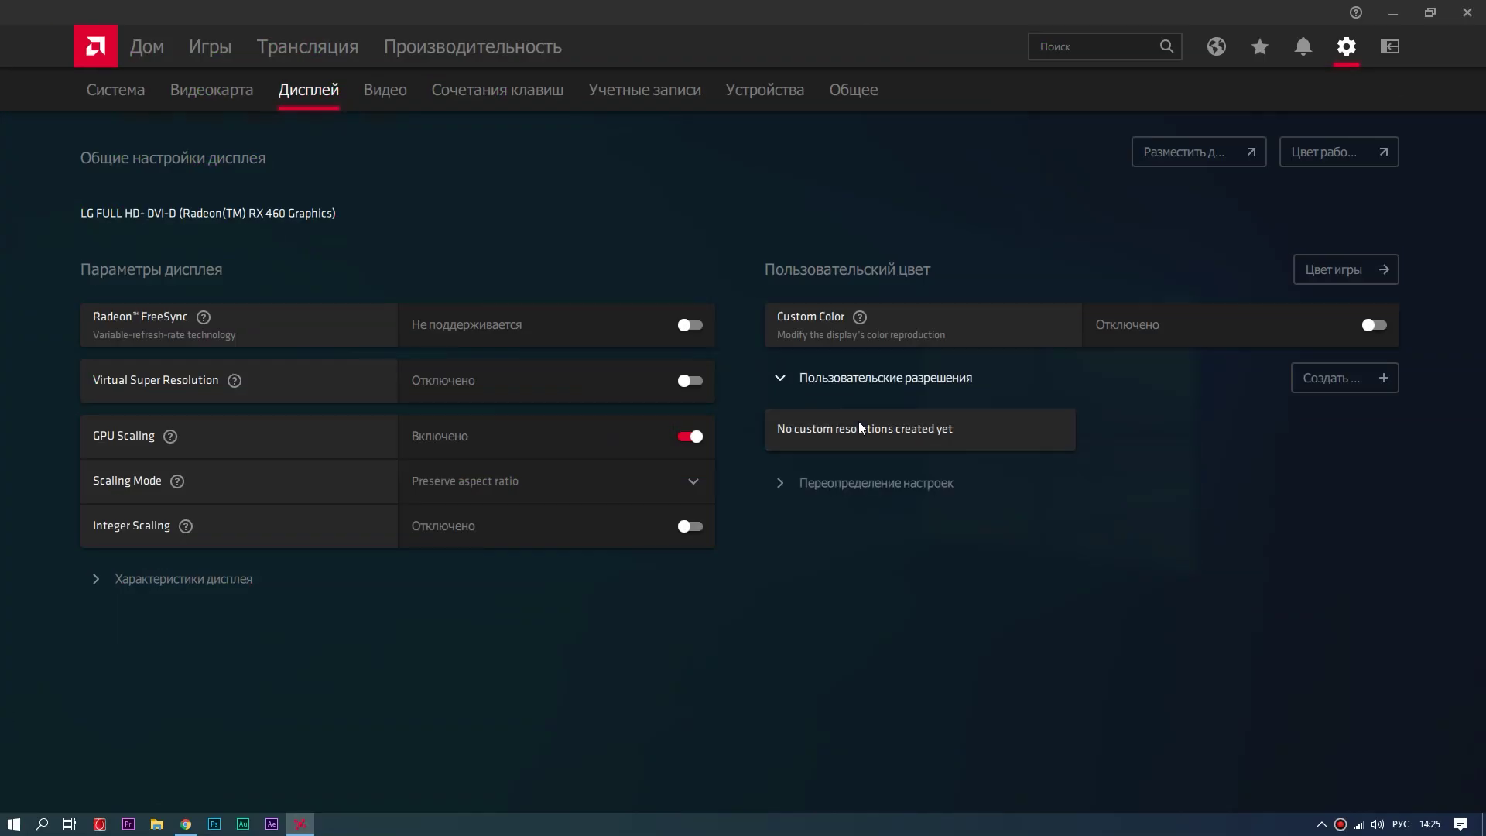
click(781, 485)
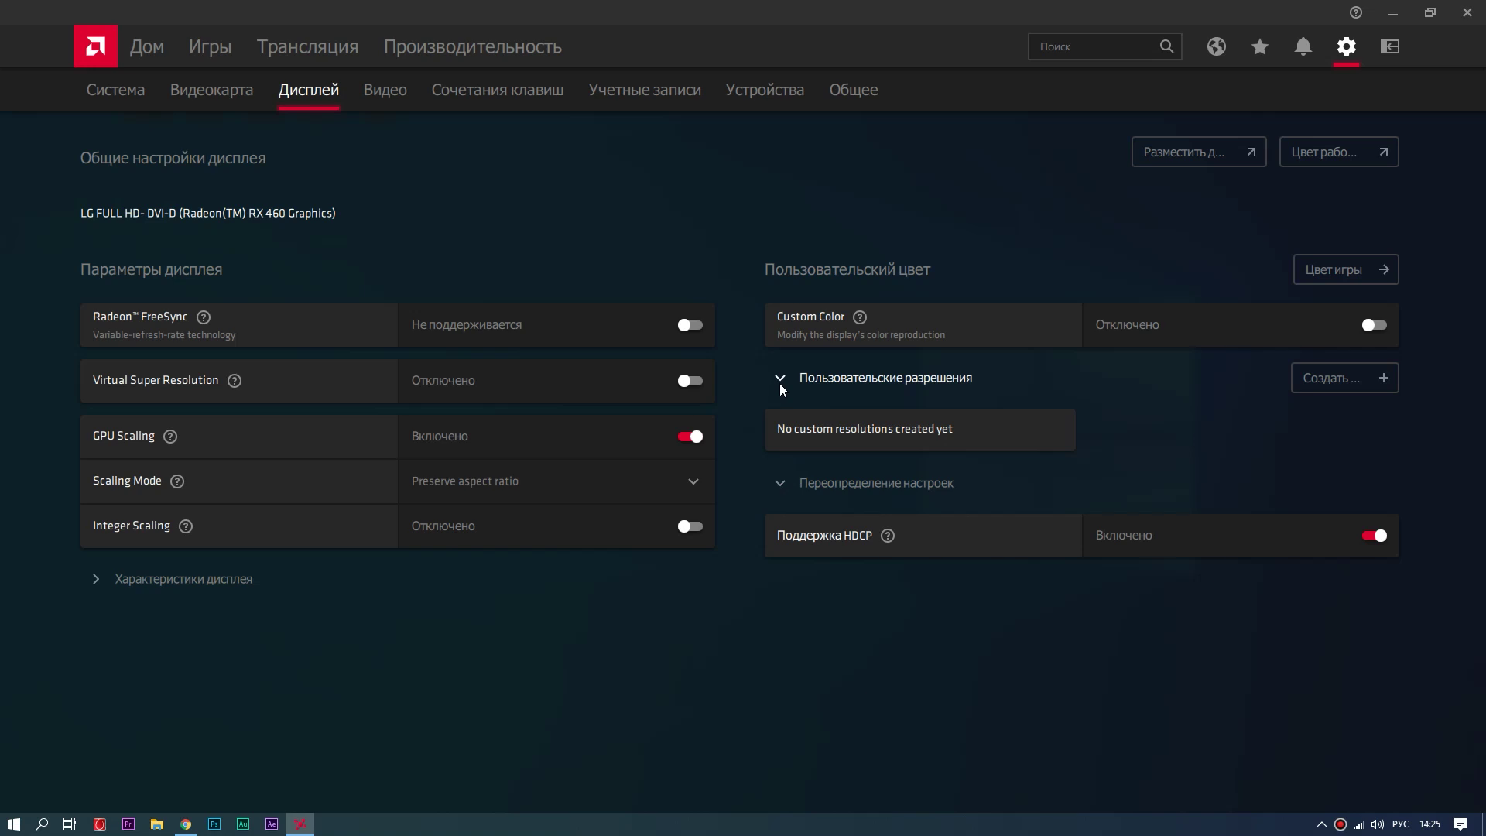
click(93, 581)
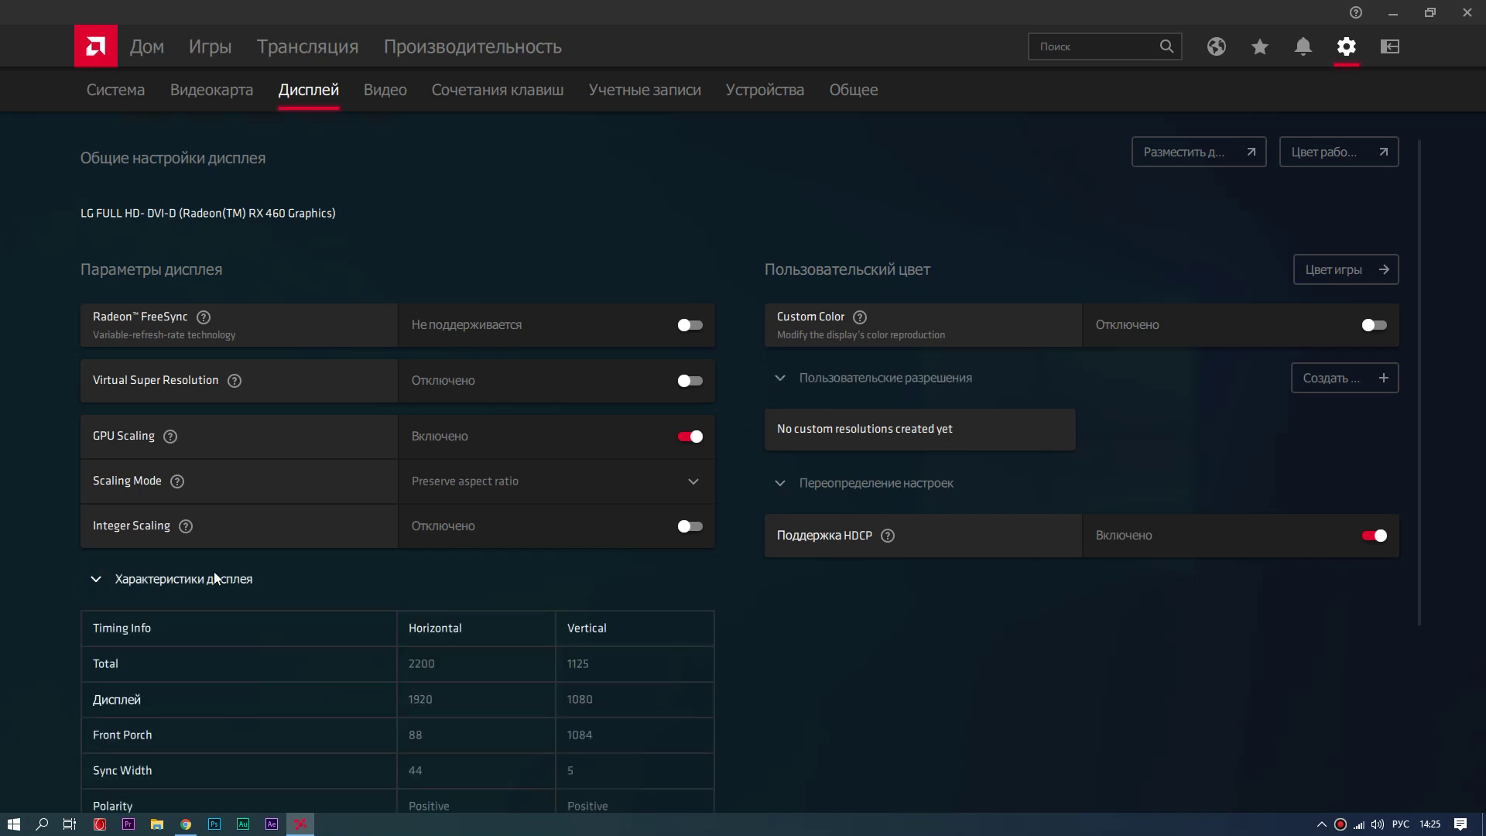
Step: Open performance tuning from the Counter-Strike: Global Offensive page, switch to the global tuning profile and set tuning control to manual
scroll(229, 573, down, 5)
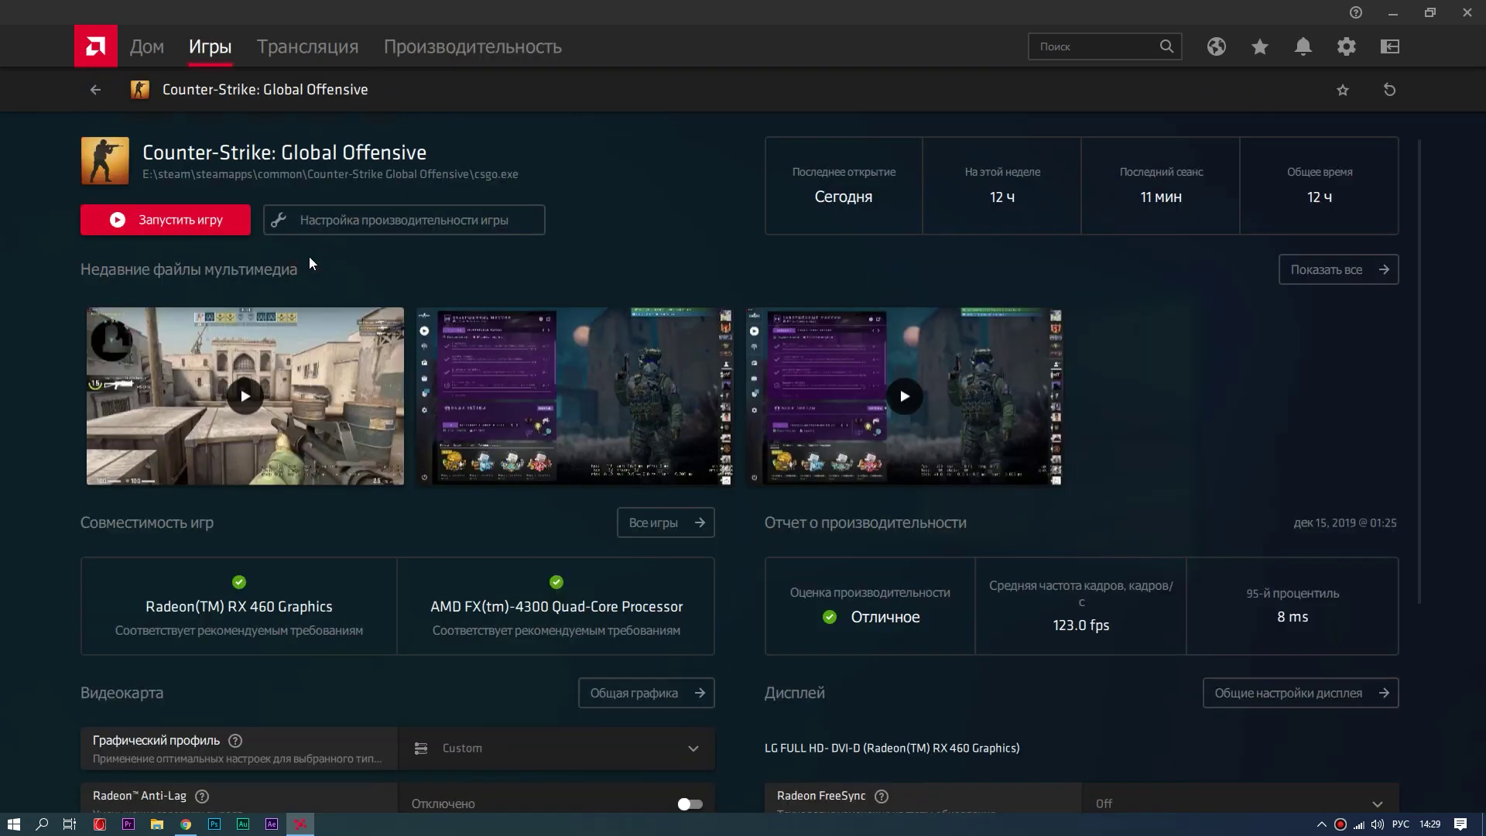
click(384, 220)
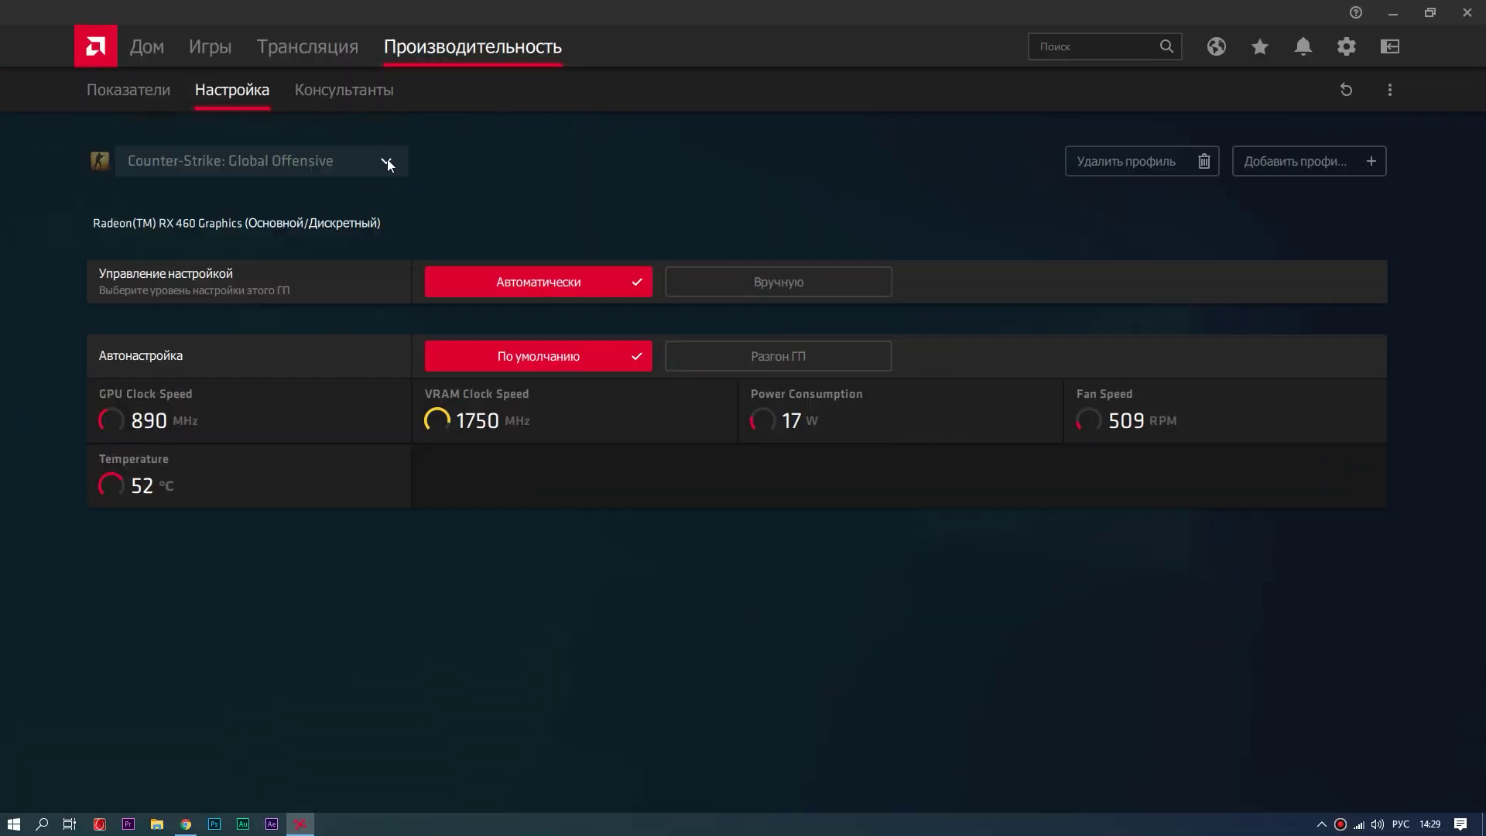
click(381, 165)
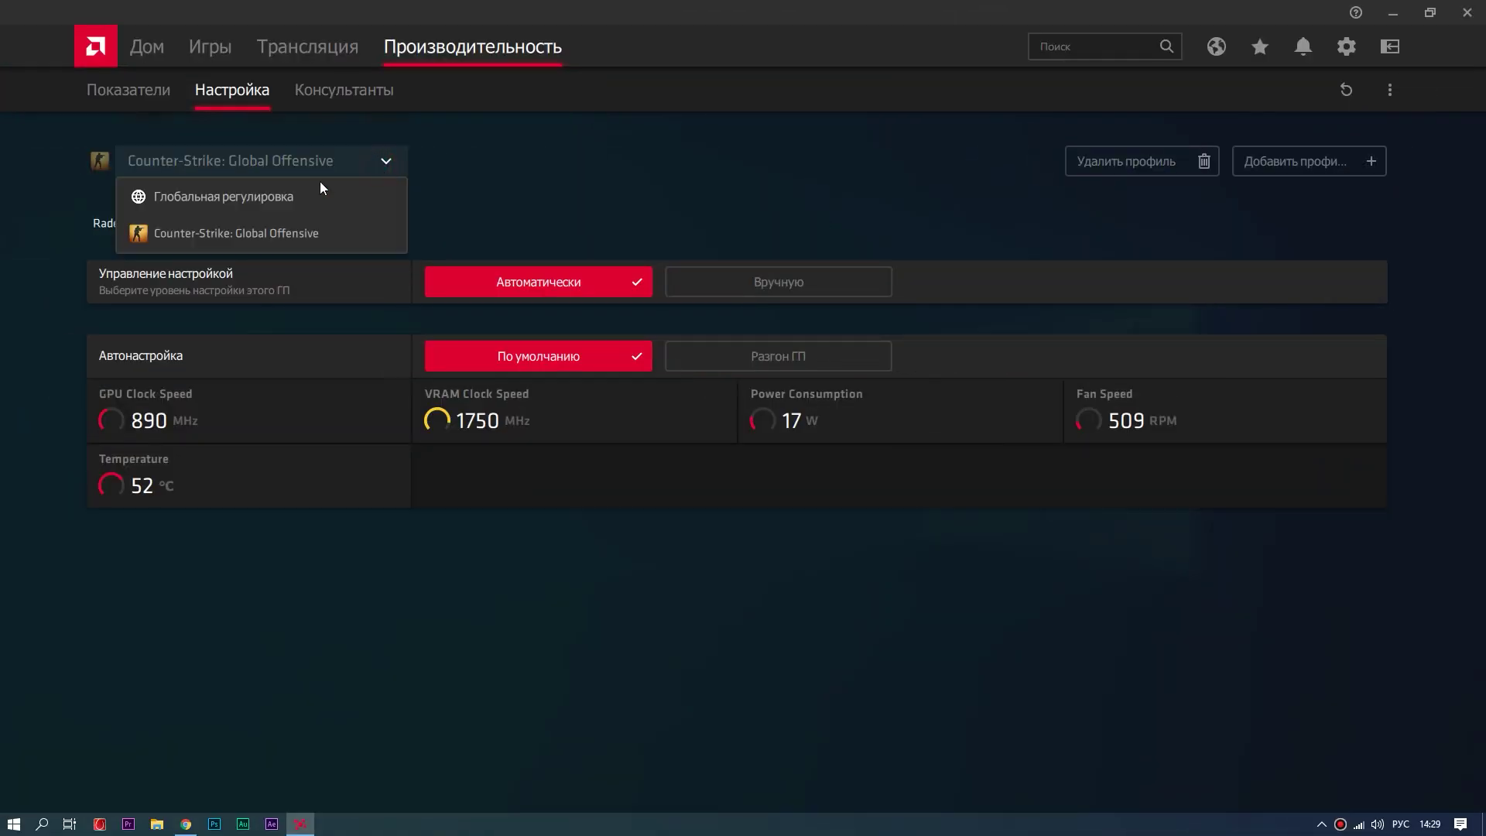
click(220, 203)
click(740, 285)
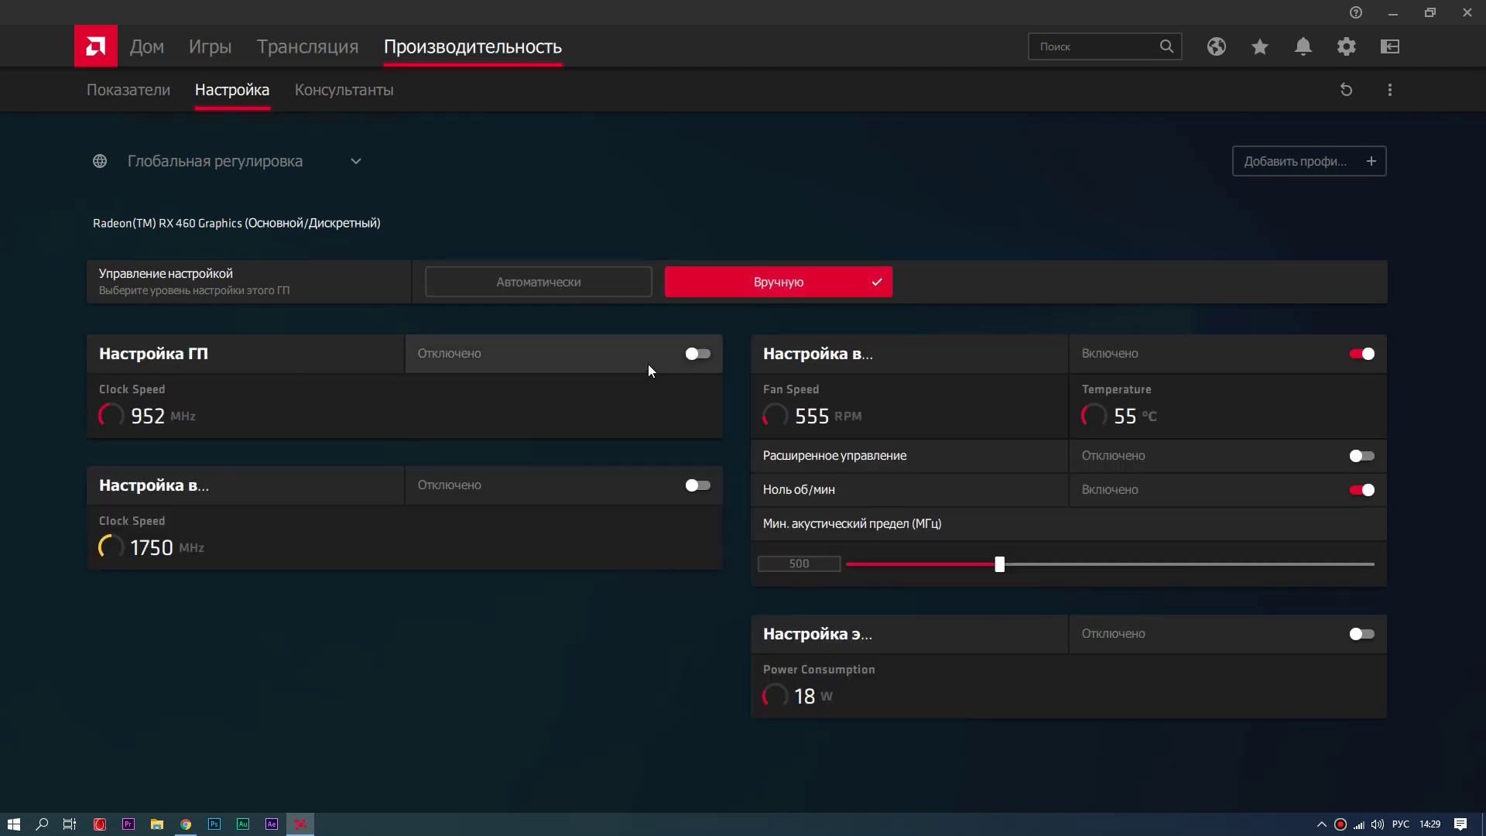
Step: Enable GPU tuning and set its maximum frequency to 3%
click(692, 354)
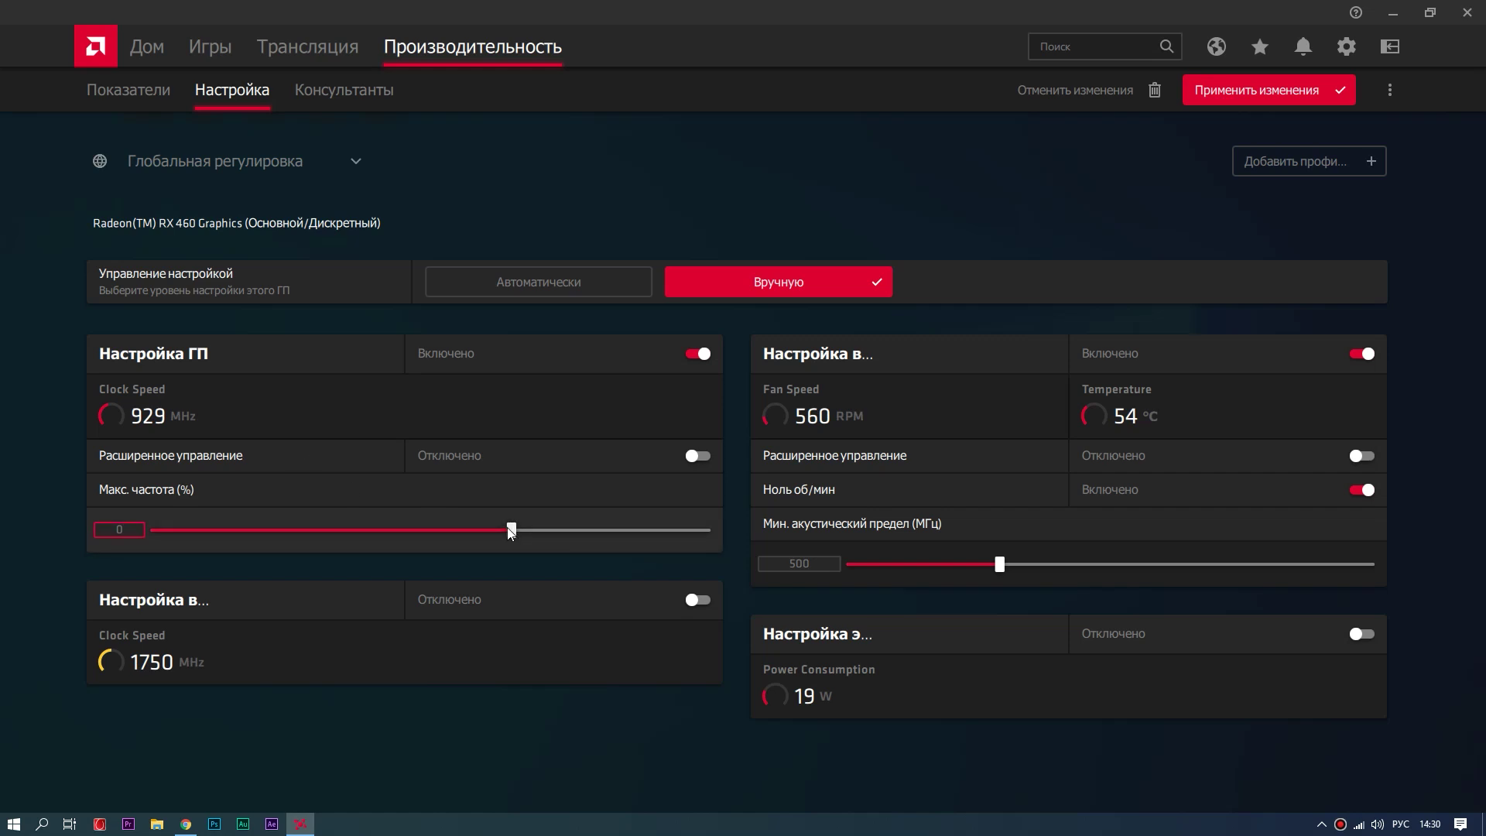
drag(522, 530, 531, 530)
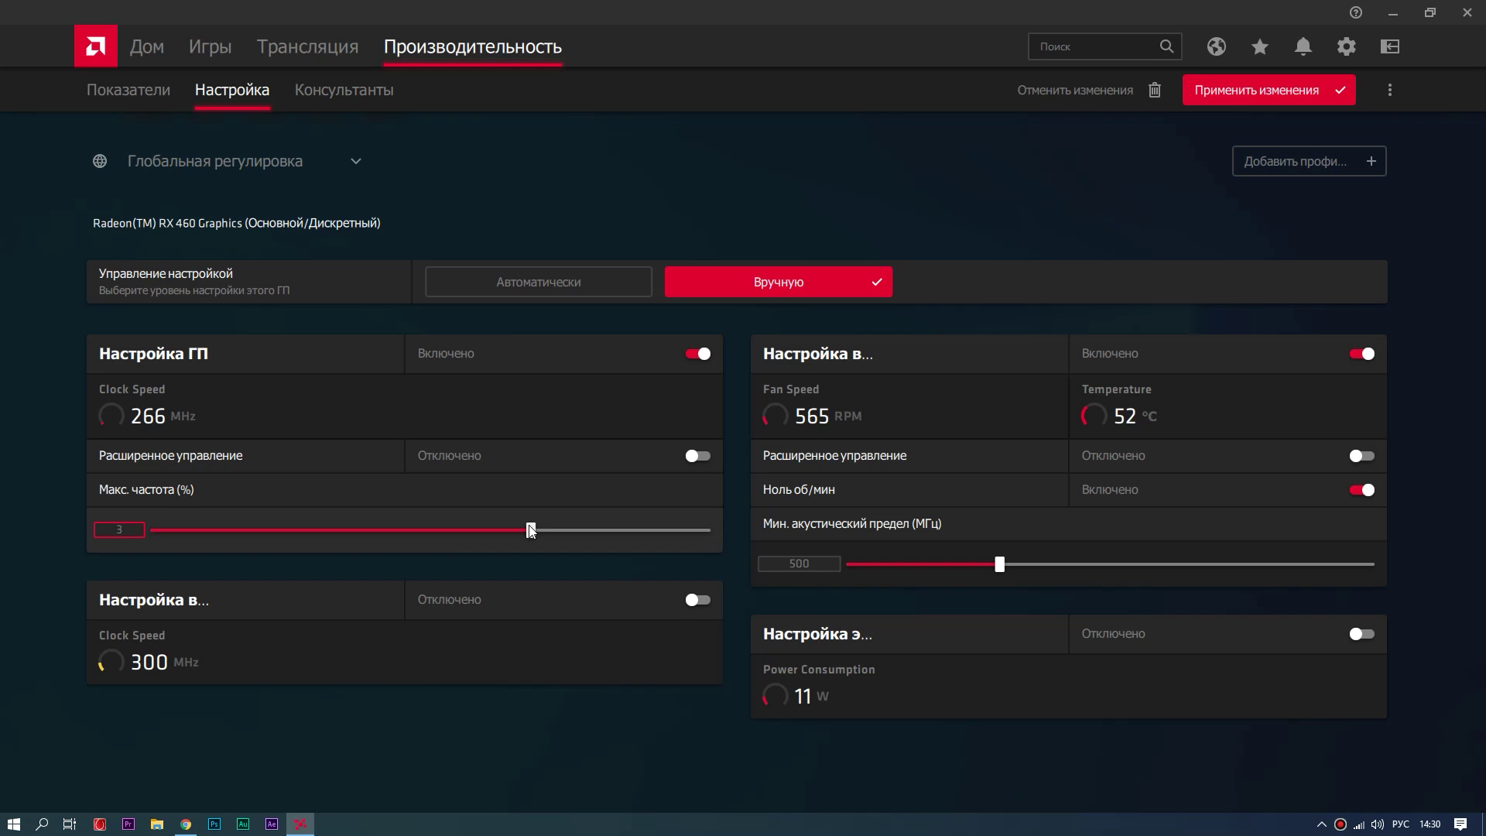
drag(531, 531, 649, 536)
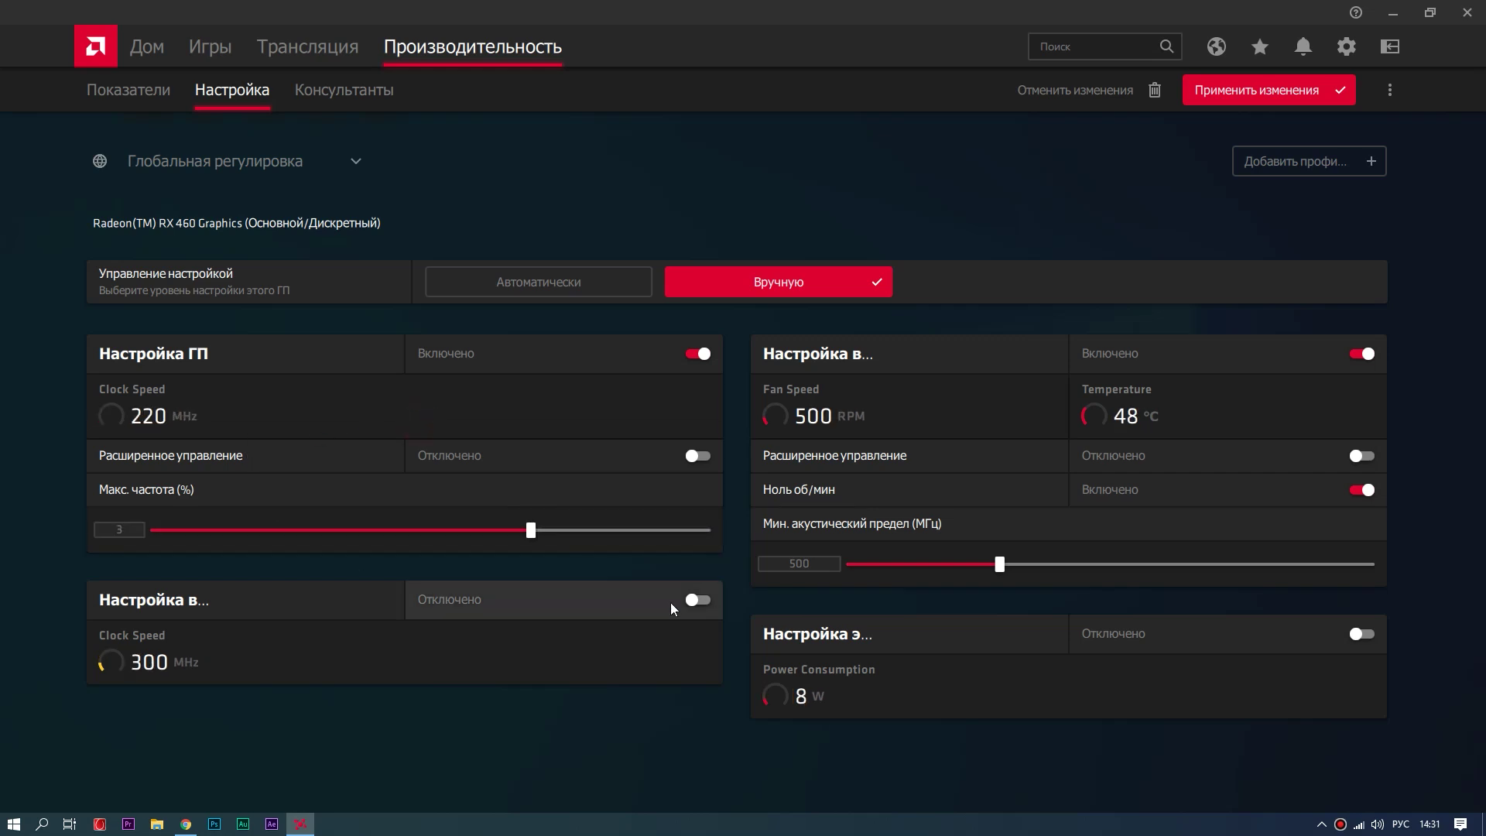
Step: Enable video memory tuning and set its maximum frequency to 1799 MHz
click(694, 602)
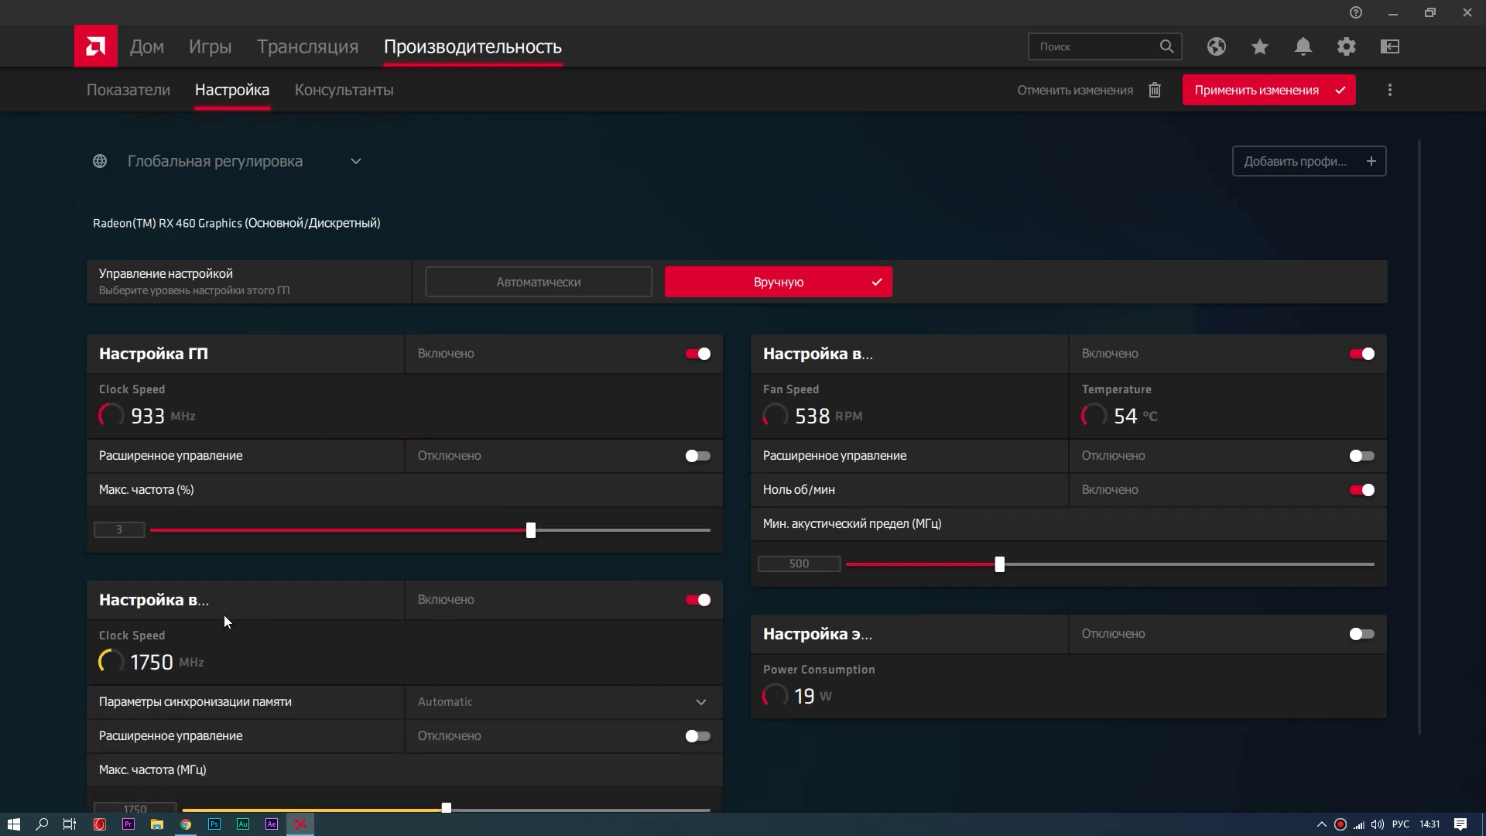
scroll(240, 607, down, 1)
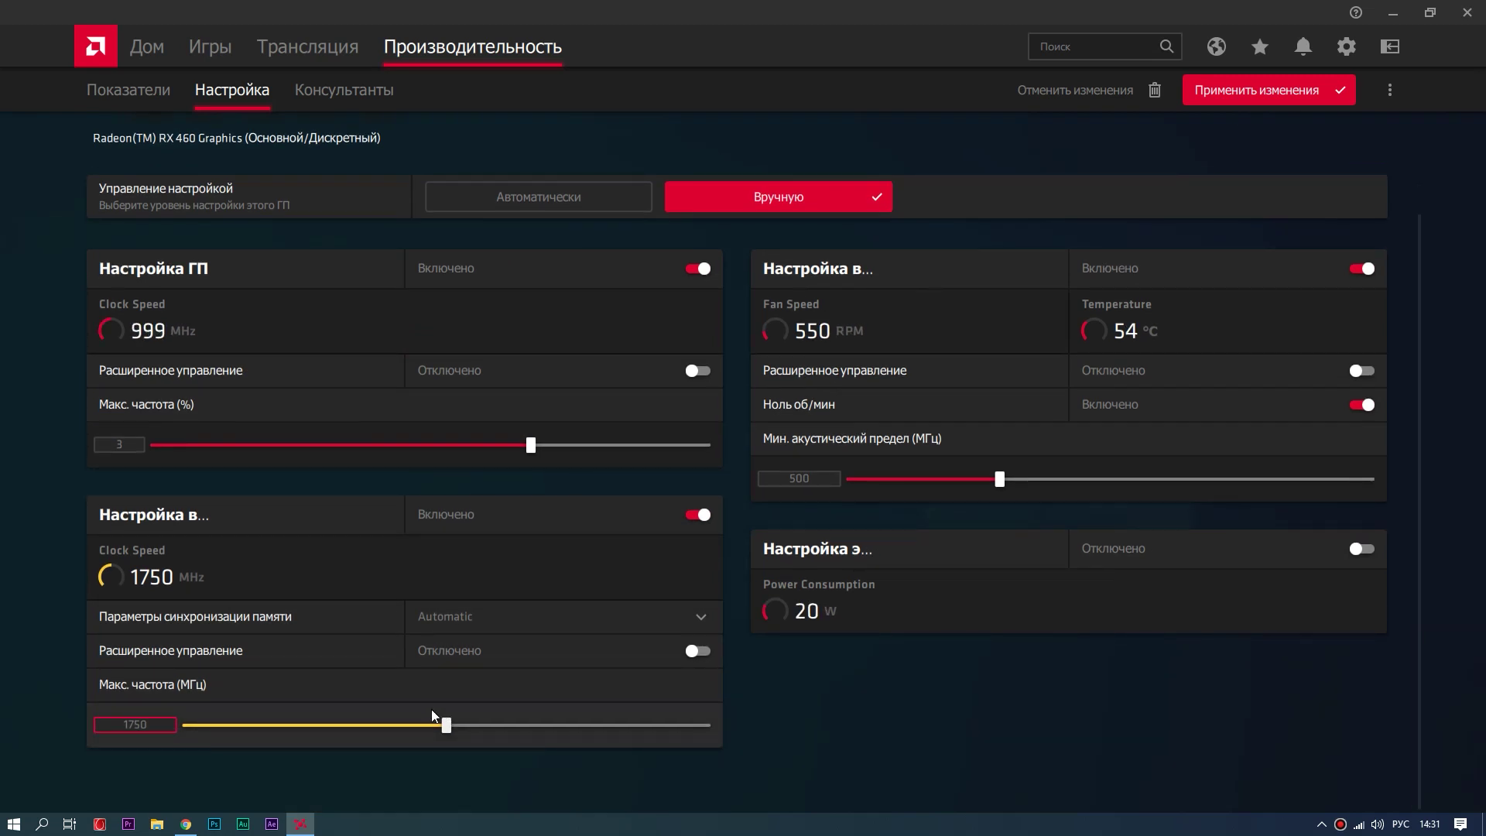
drag(449, 731, 495, 728)
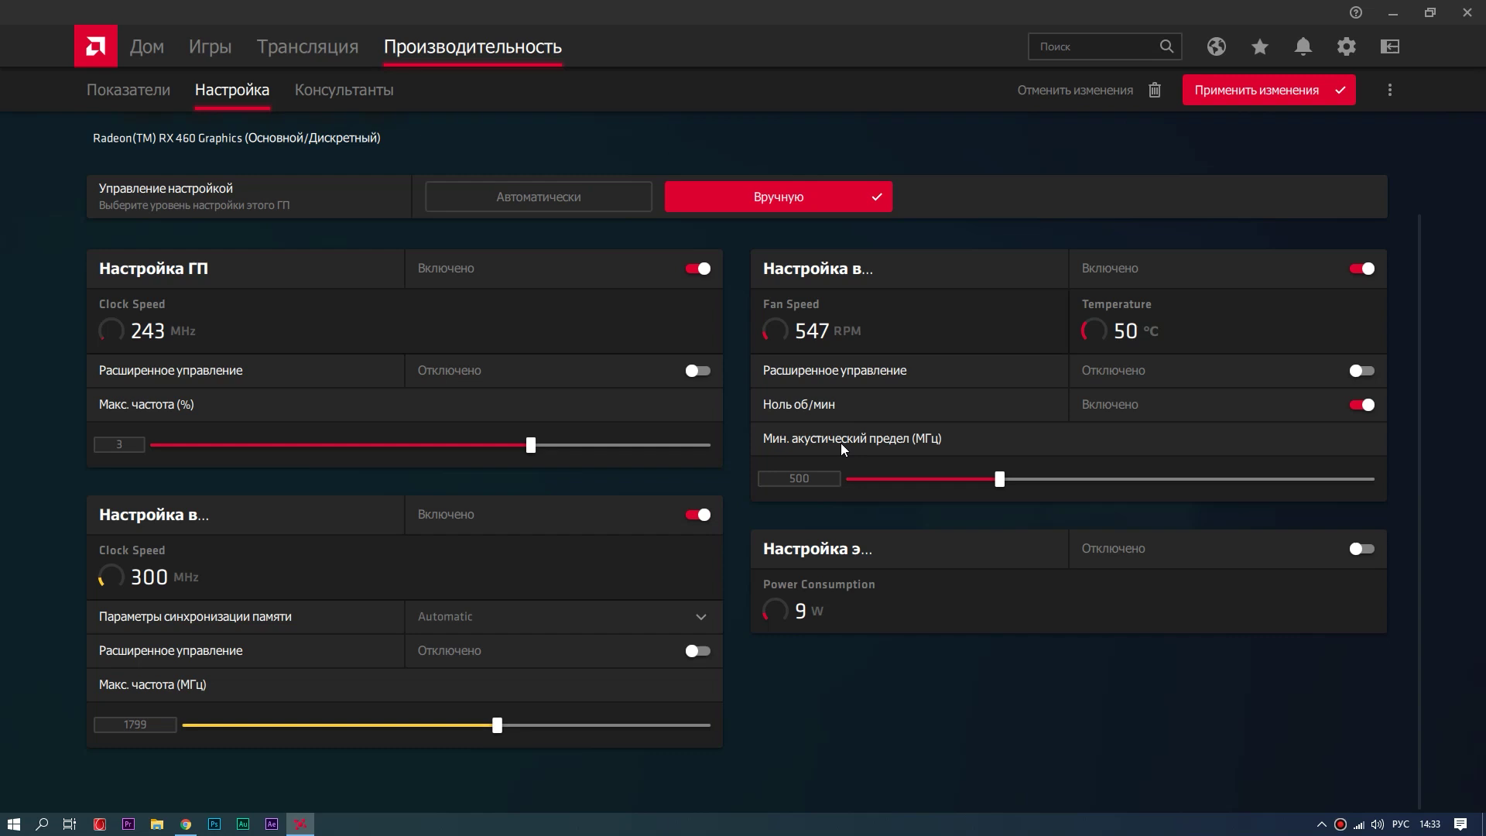
Step: Turn off fan tuning and apply the changes to the global tuning profile
click(1365, 269)
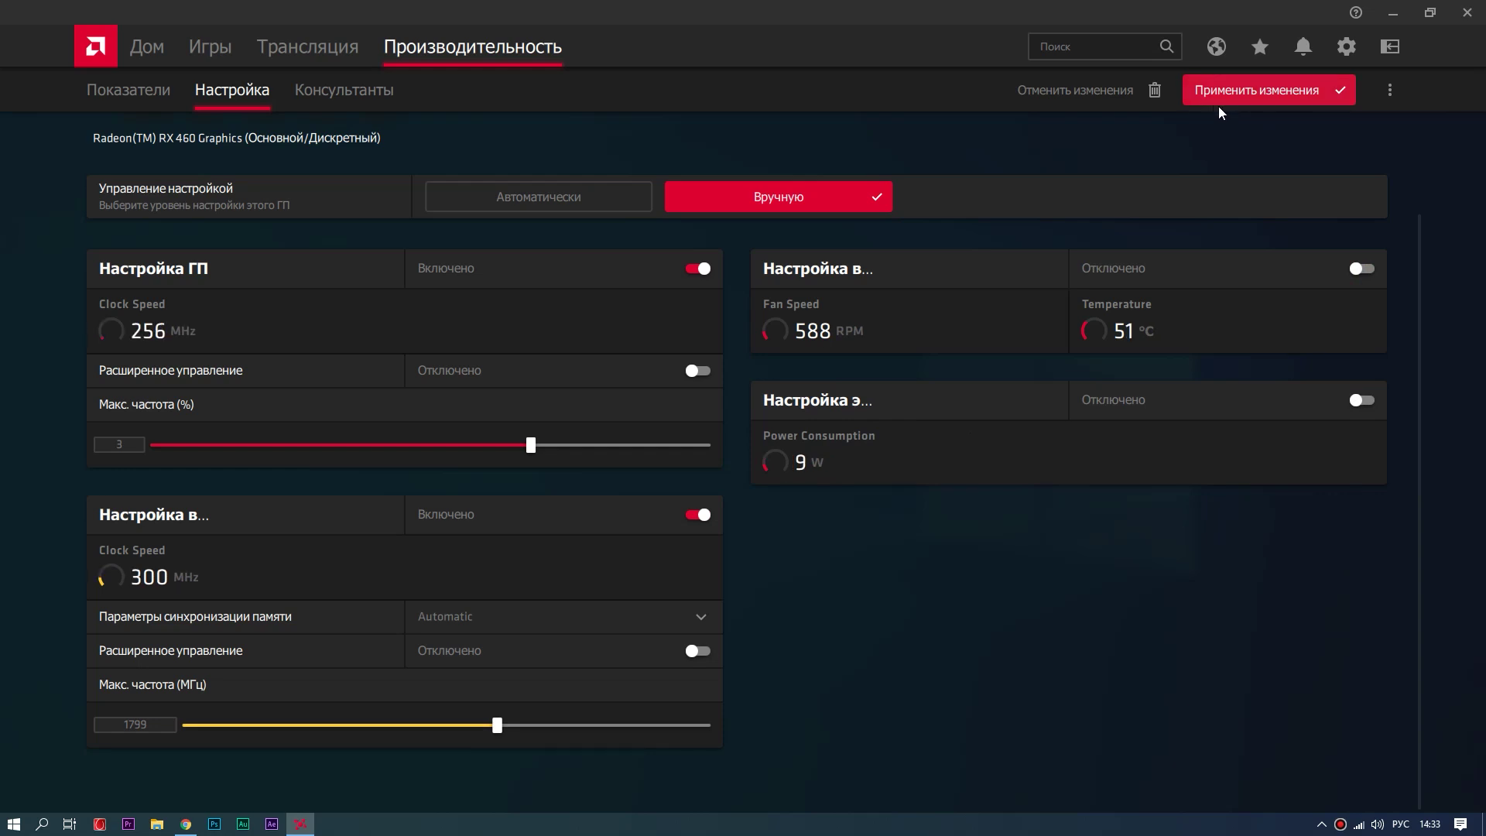
click(1255, 90)
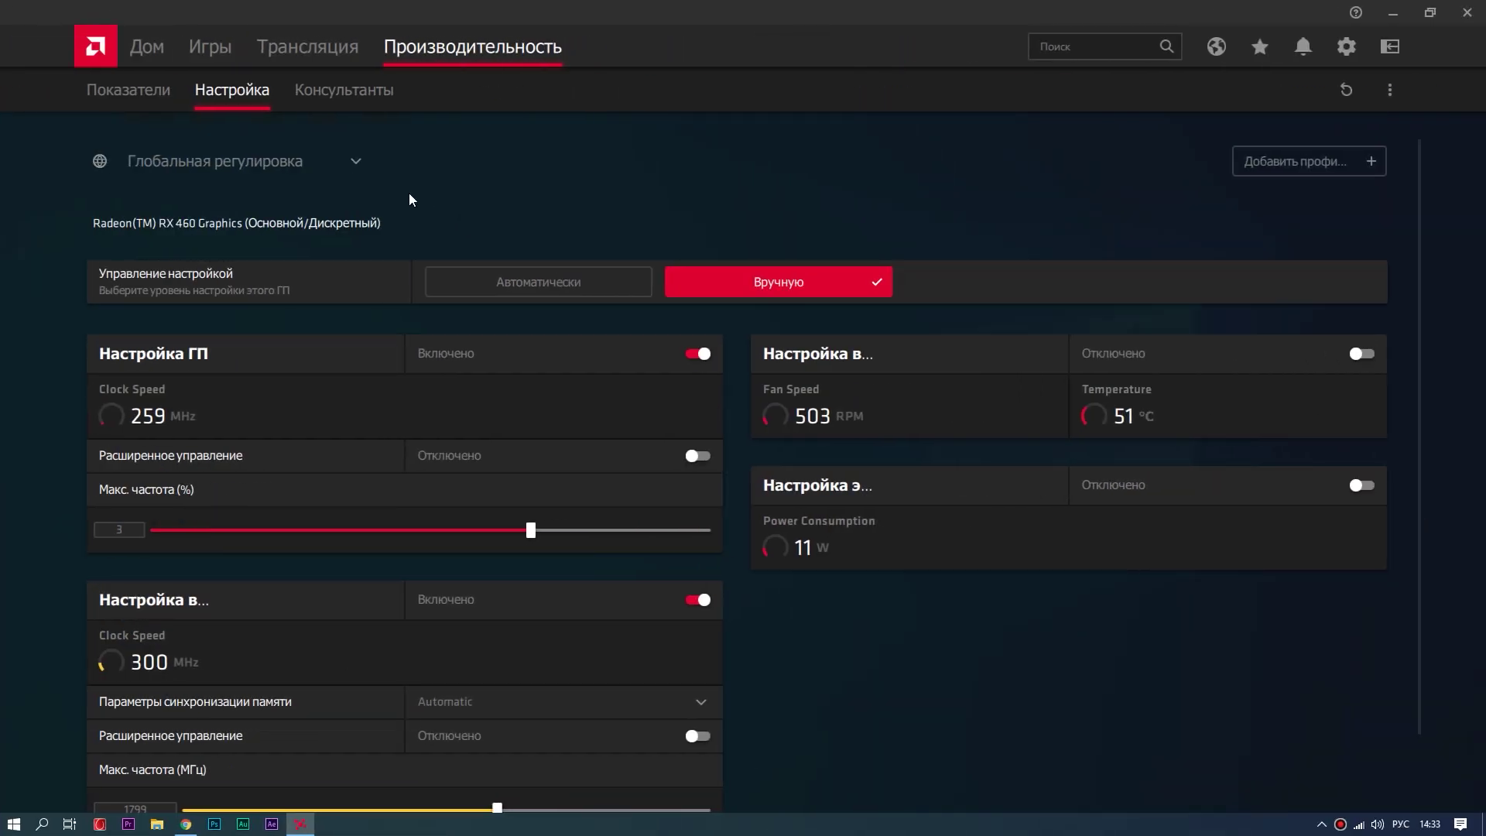
Step: Switch to the Counter-Strike: Global Offensive tuning profile and close Radeon Software
click(355, 163)
click(203, 234)
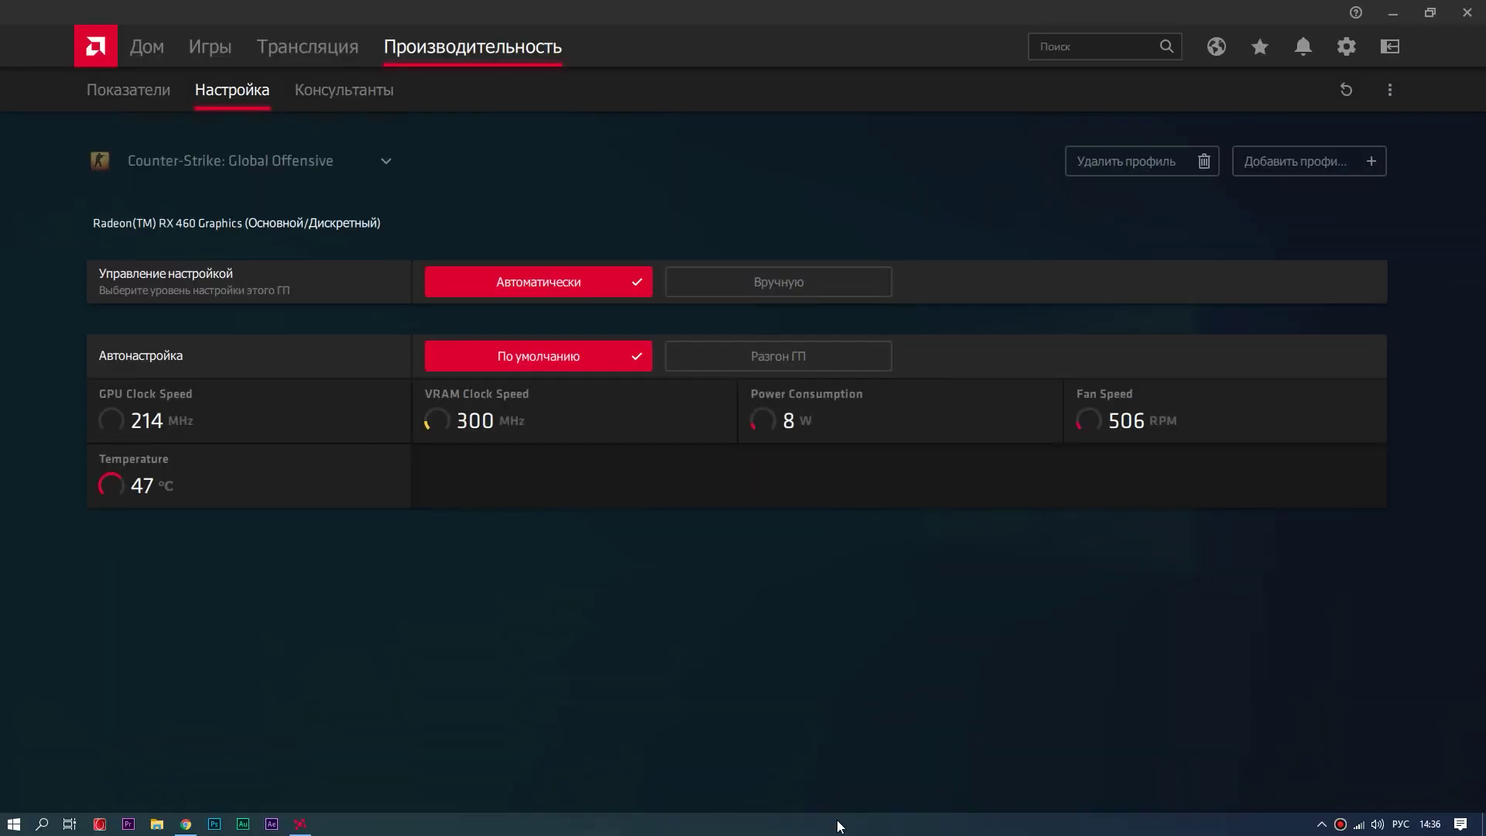
click(1466, 13)
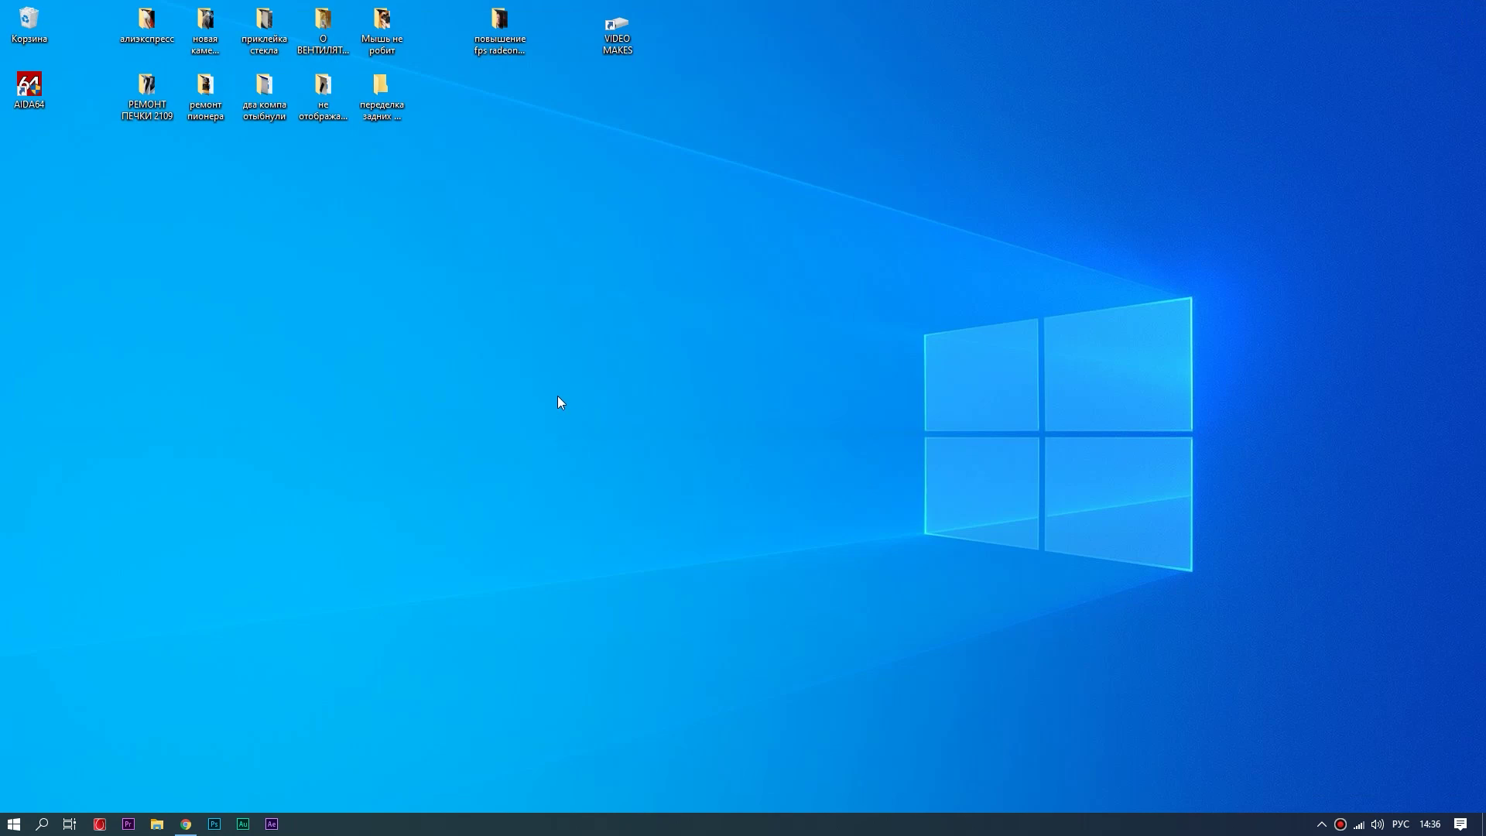
Step: Open the Windows Control Panel through File Explorer, show its items as large icons and open Power Options
key(super+e)
click(709, 231)
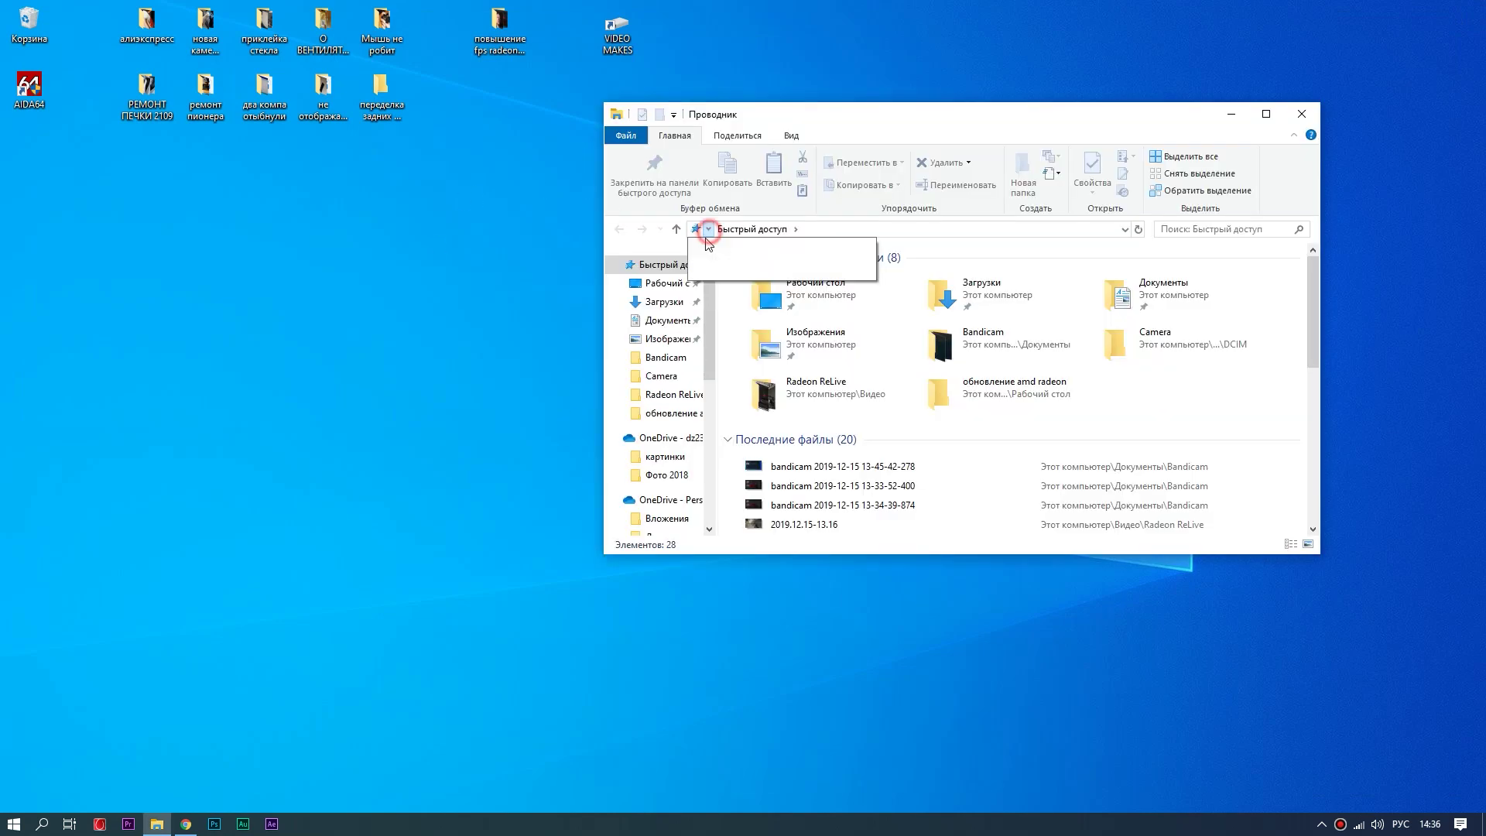
click(755, 374)
click(1203, 177)
click(1182, 222)
scroll(934, 410, down, 3)
click(866, 537)
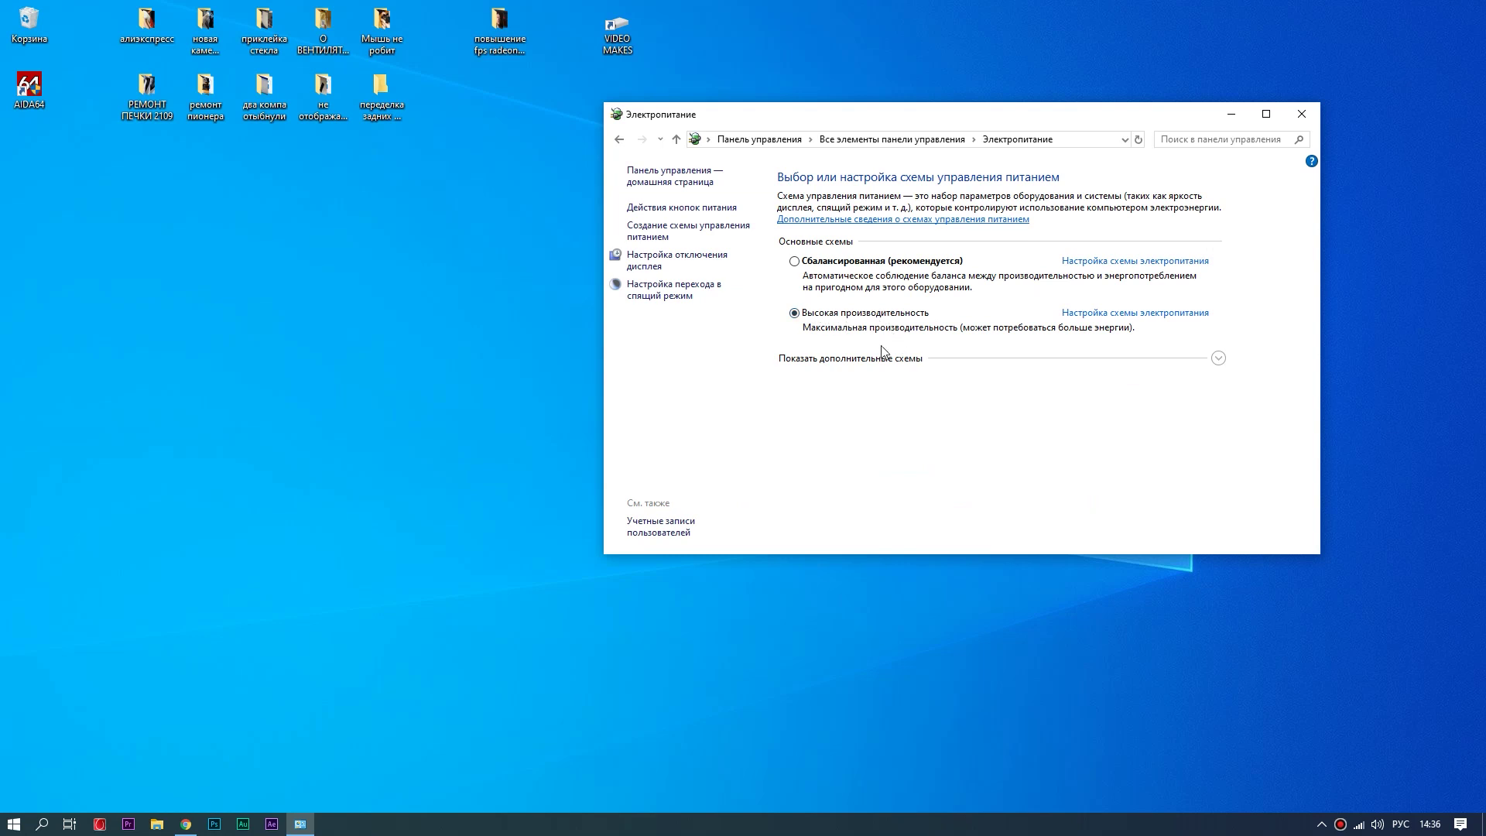
Step: Examine the additional power plans and the options for creating a power plan, and close the Control Panel
click(1218, 357)
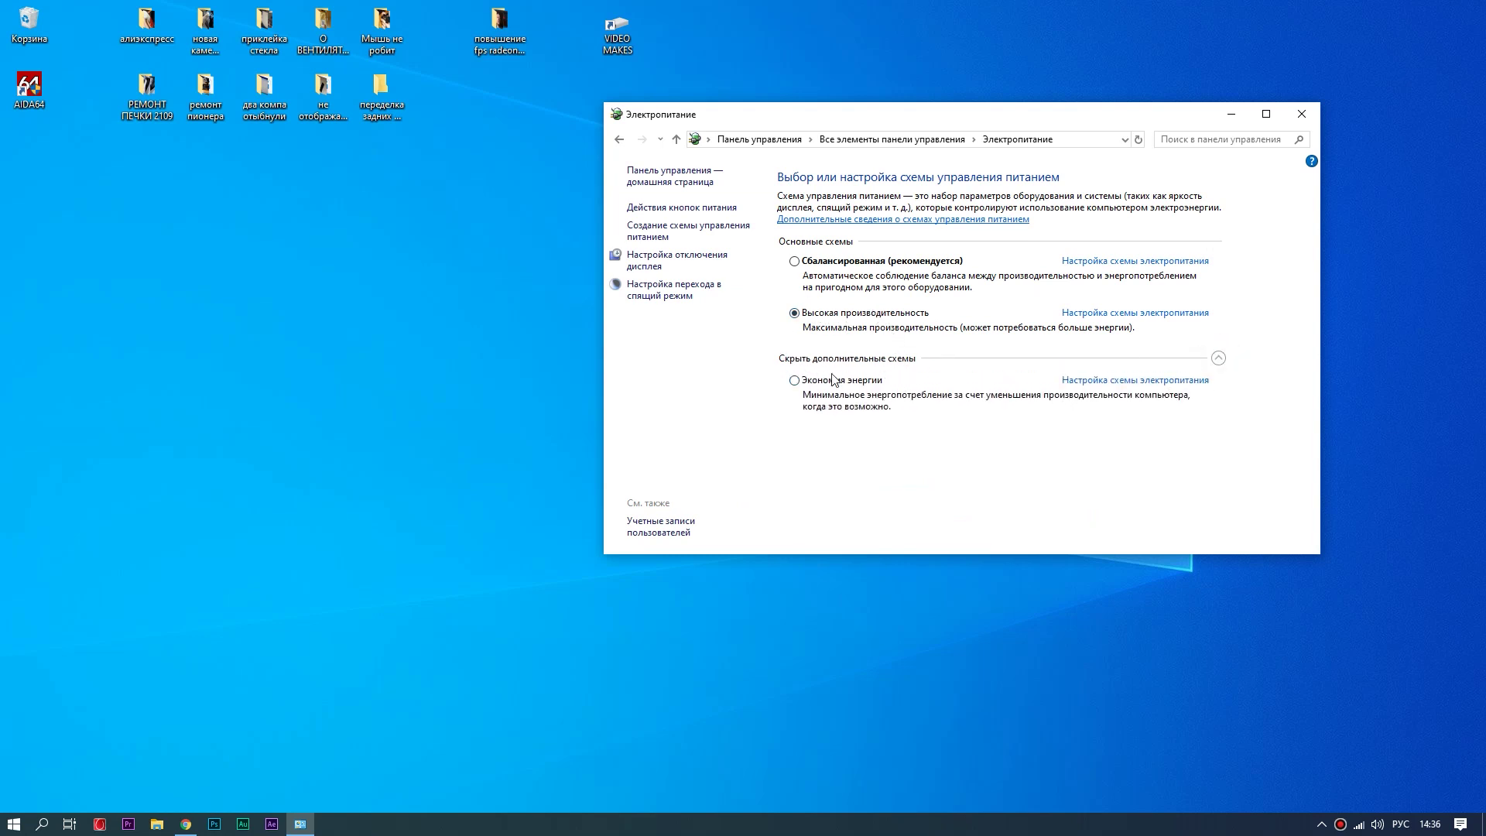
click(646, 235)
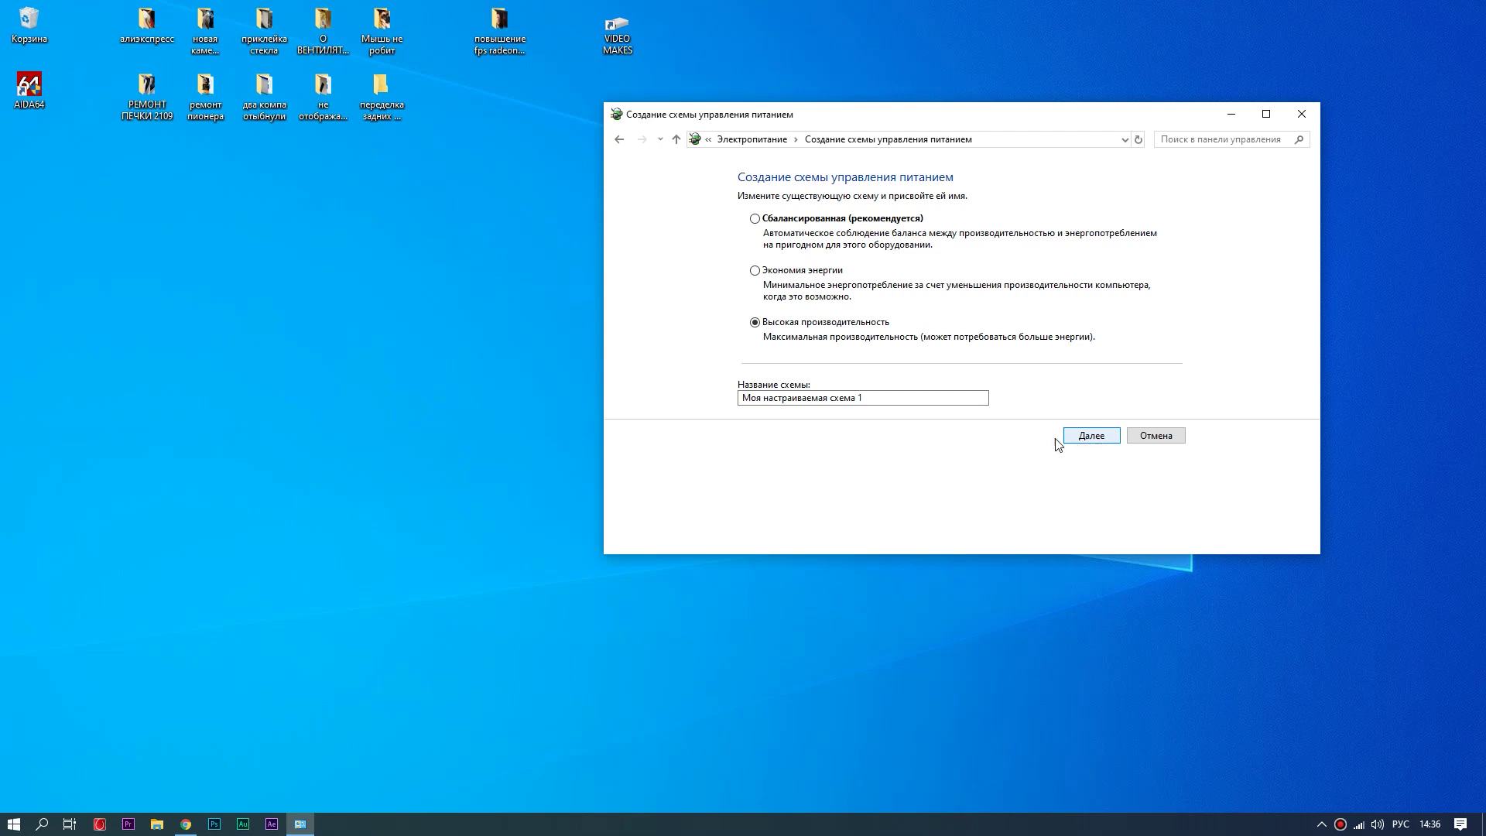
click(902, 358)
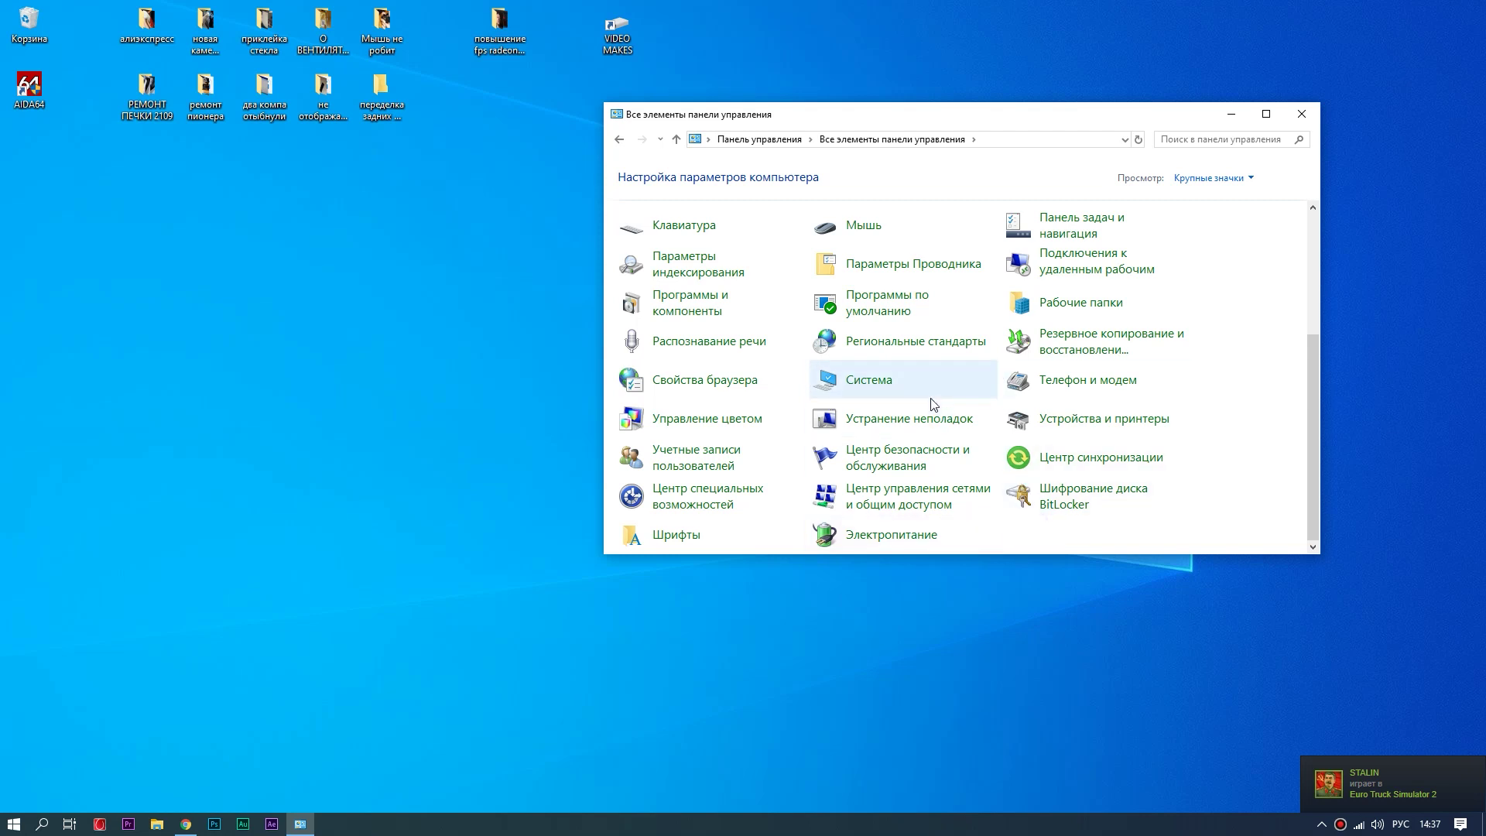
key(alt+F4)
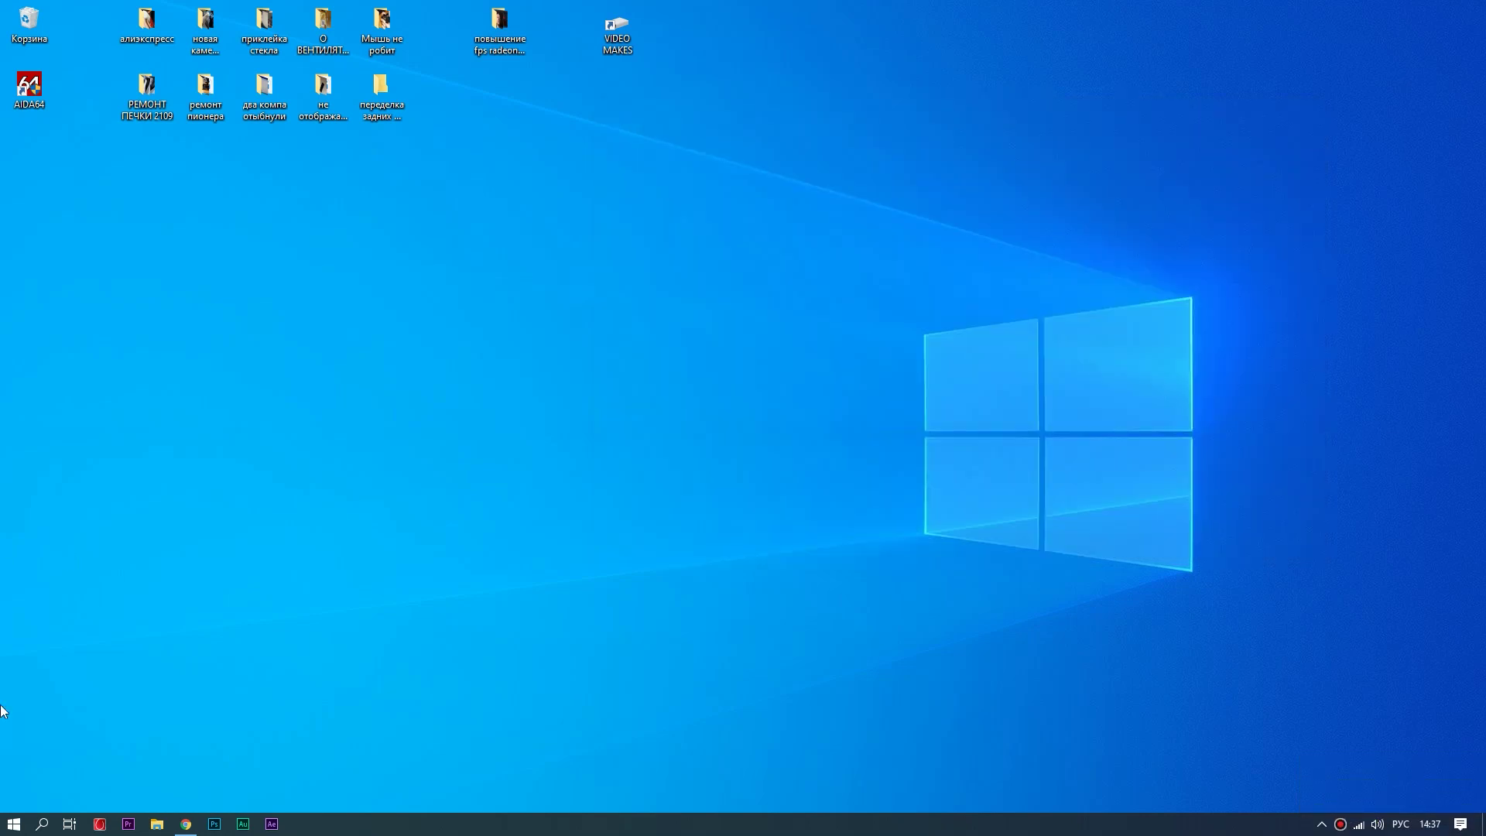
Step: Open Windows Settings and go to the advanced options of Windows Update, down to the pause updates section
click(5, 822)
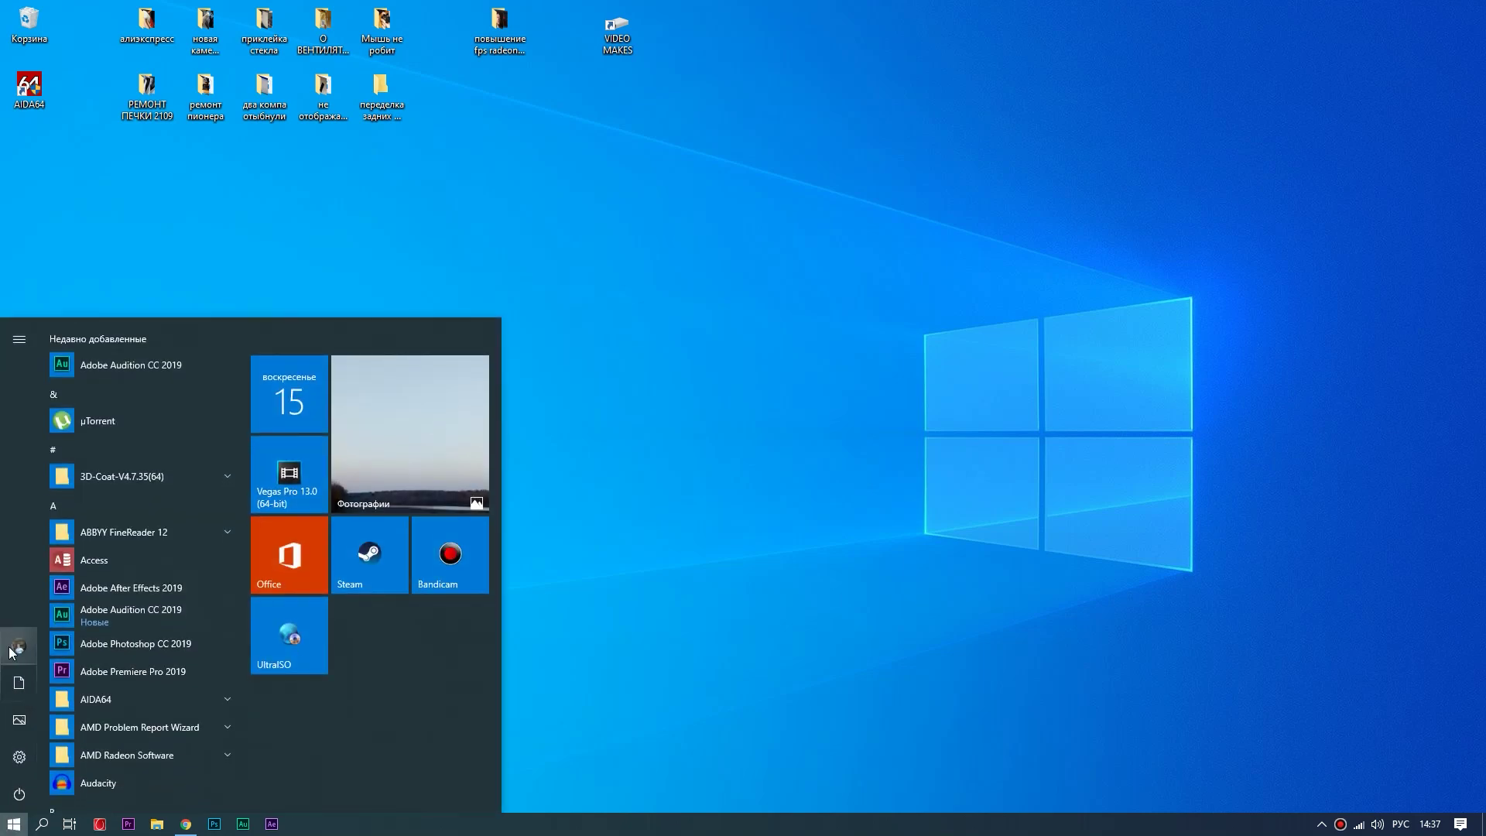
click(18, 758)
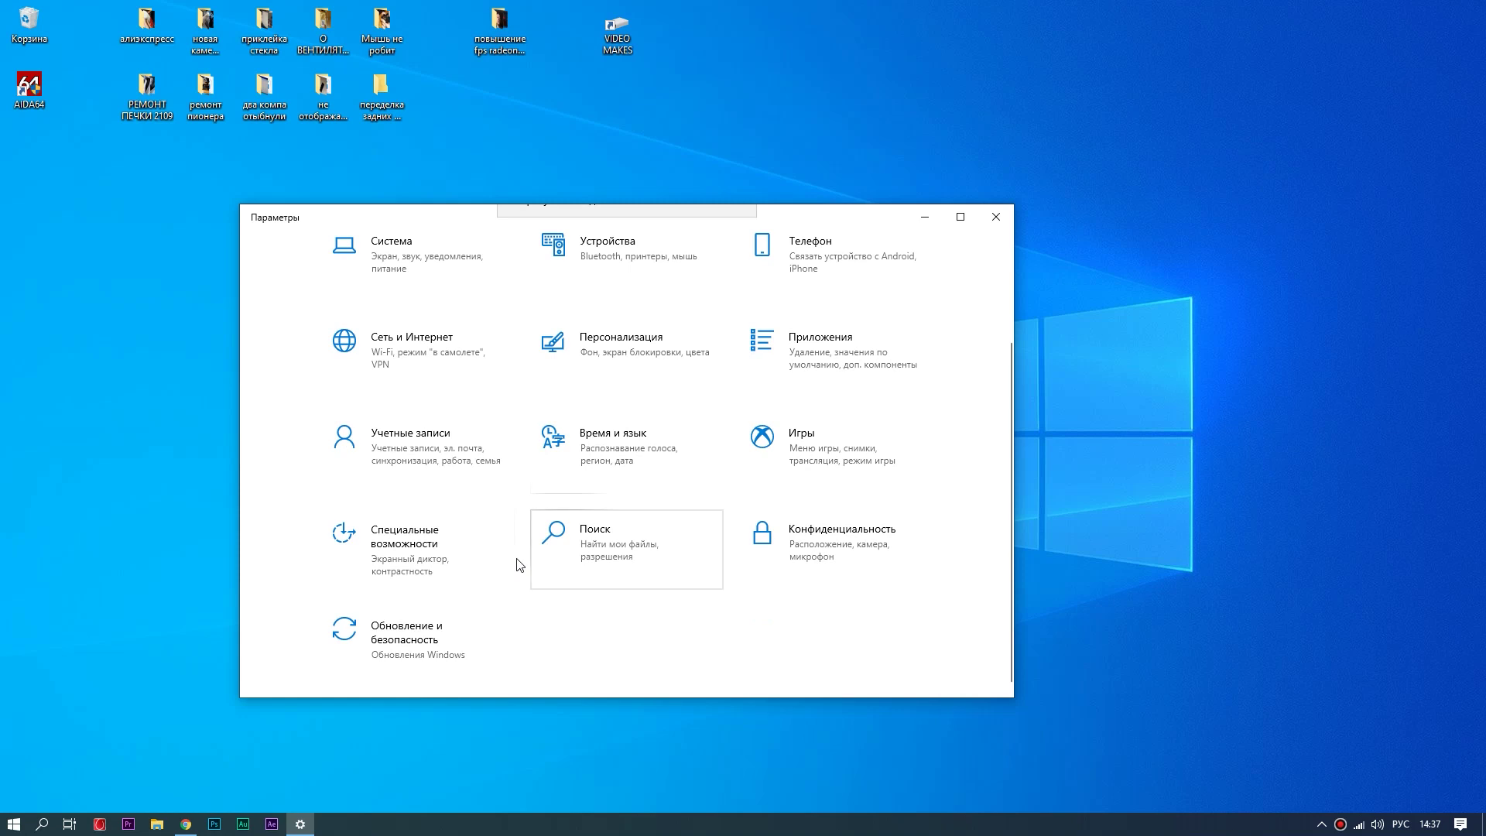
click(396, 641)
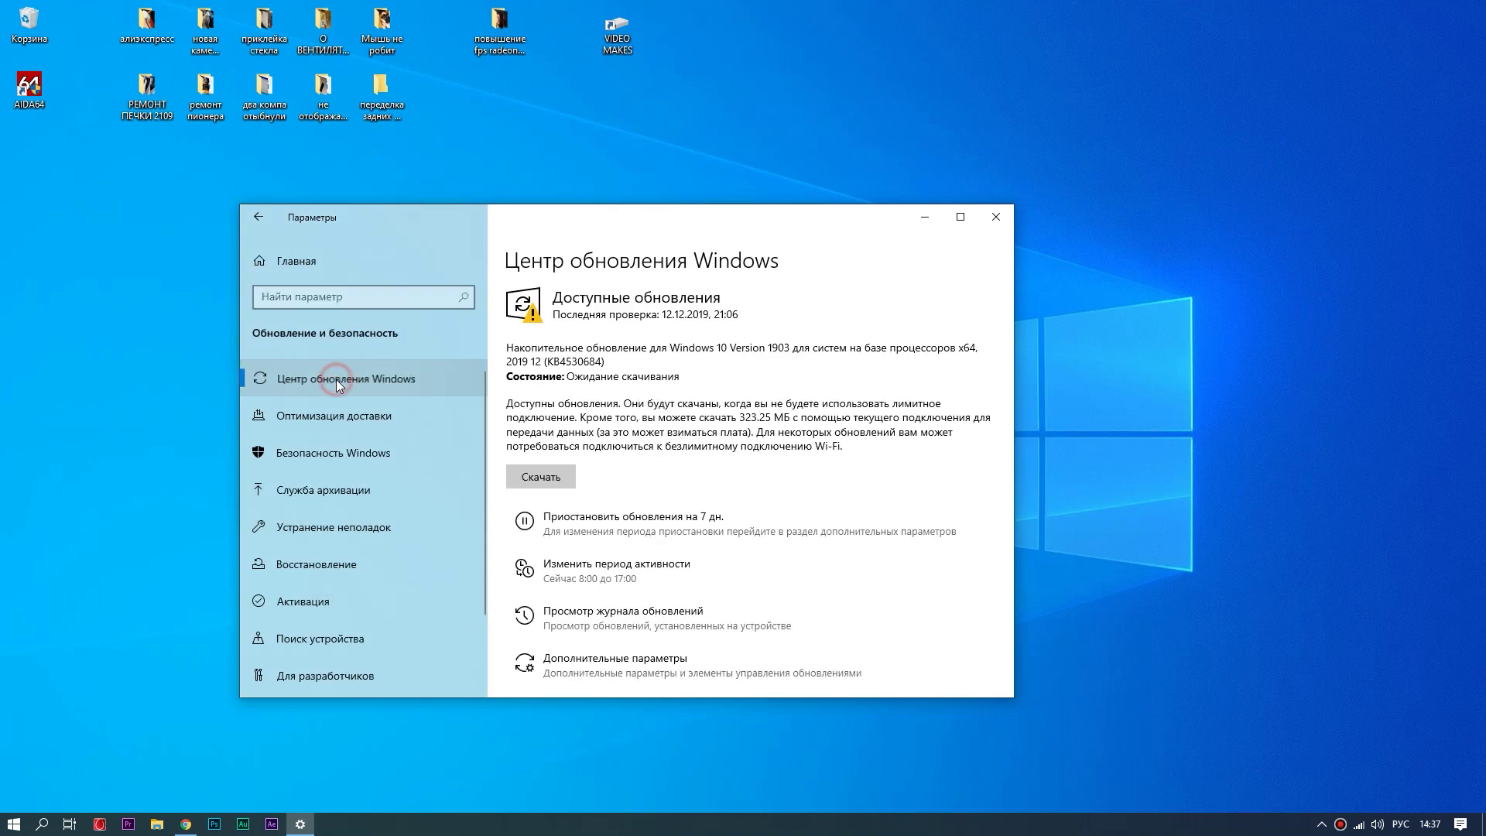
scroll(624, 449, down, 2)
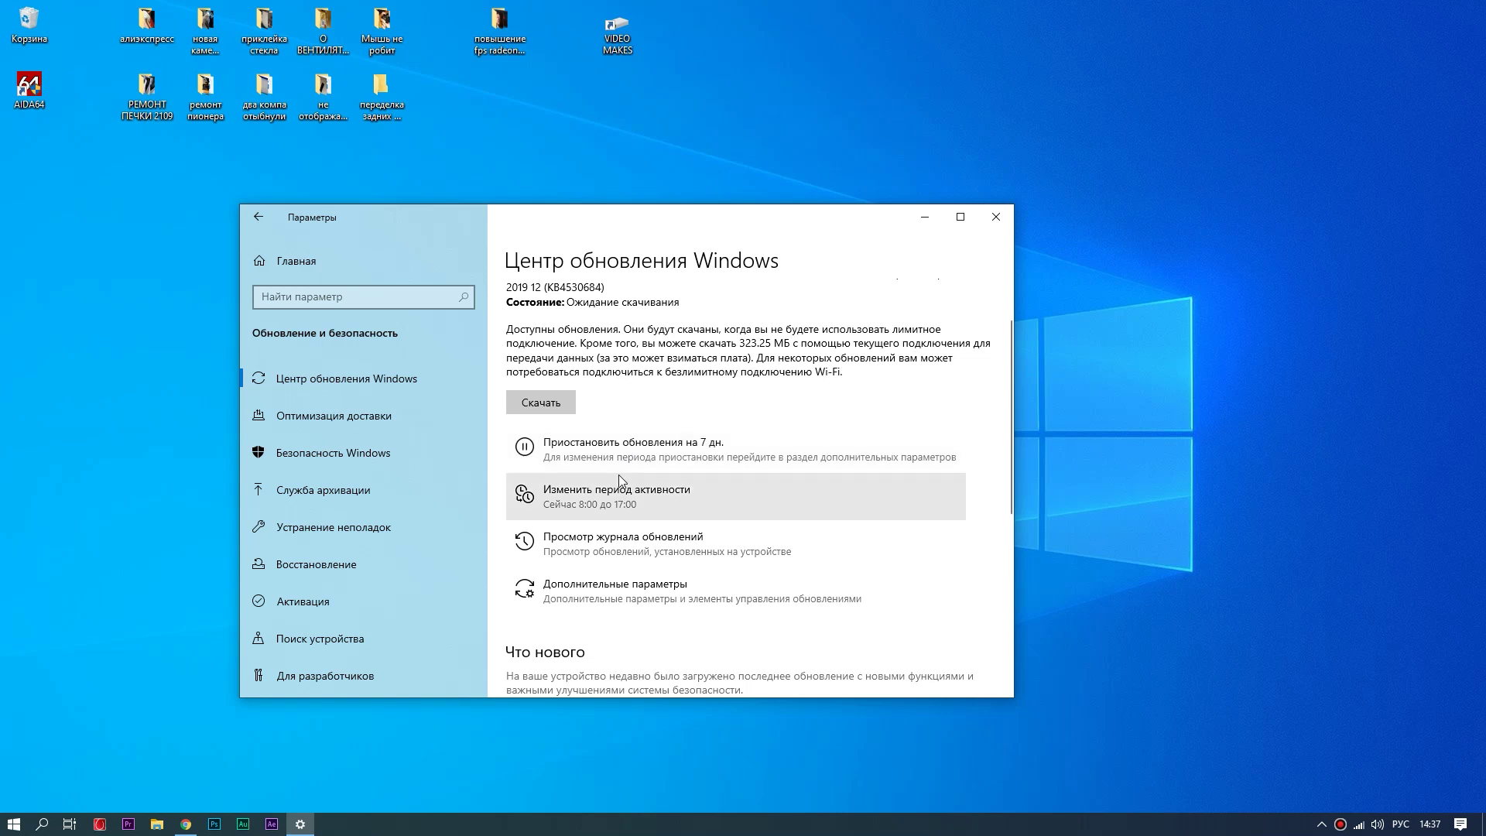
text(-)
scroll(606, 596, down, 2)
click(604, 595)
scroll(377, 503, down, 2)
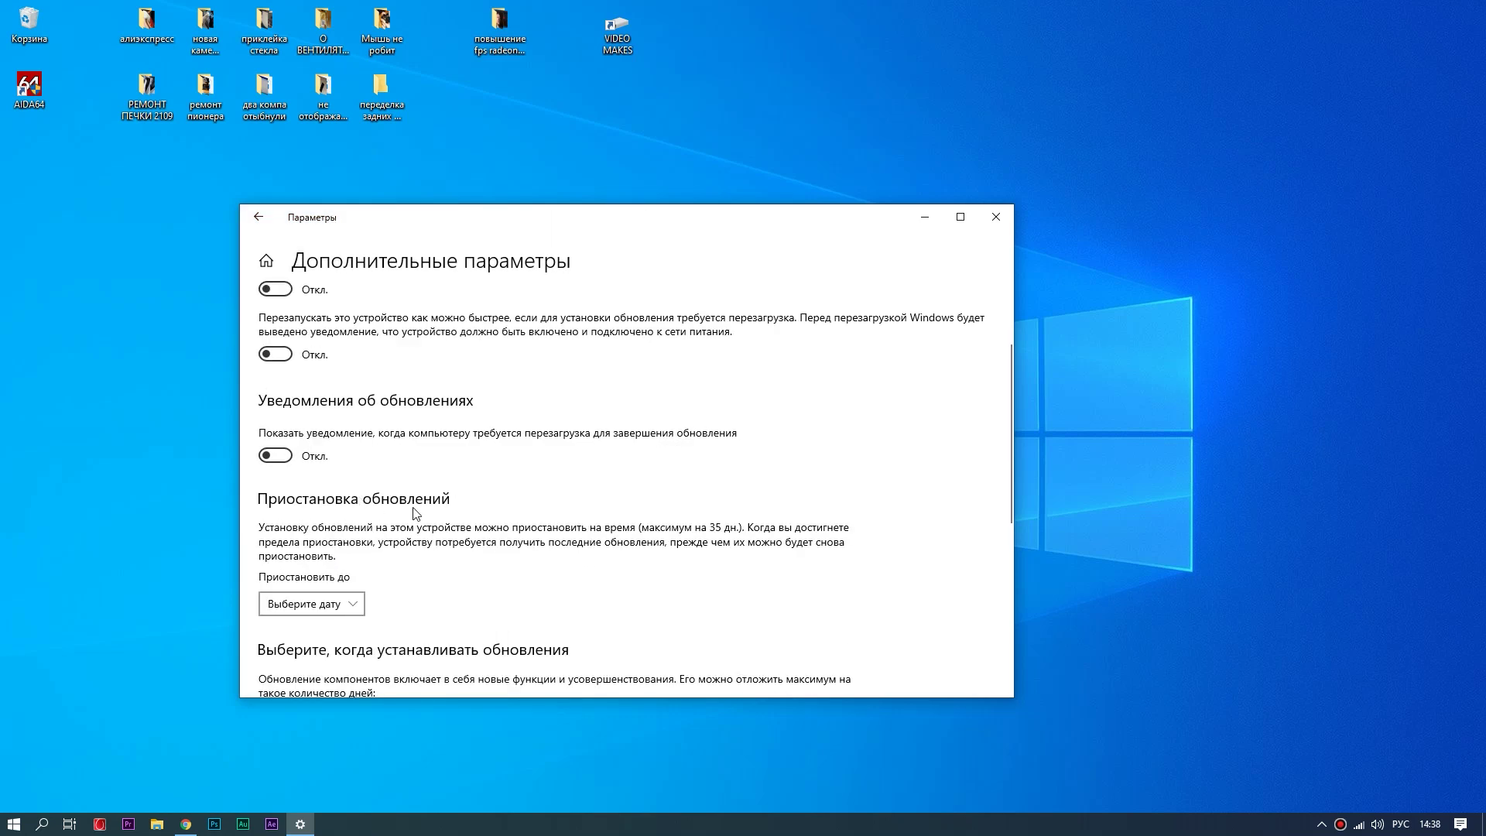
Step: Choose a date until which Windows updates are paused
click(353, 604)
scroll(328, 631, down, 2)
click(304, 662)
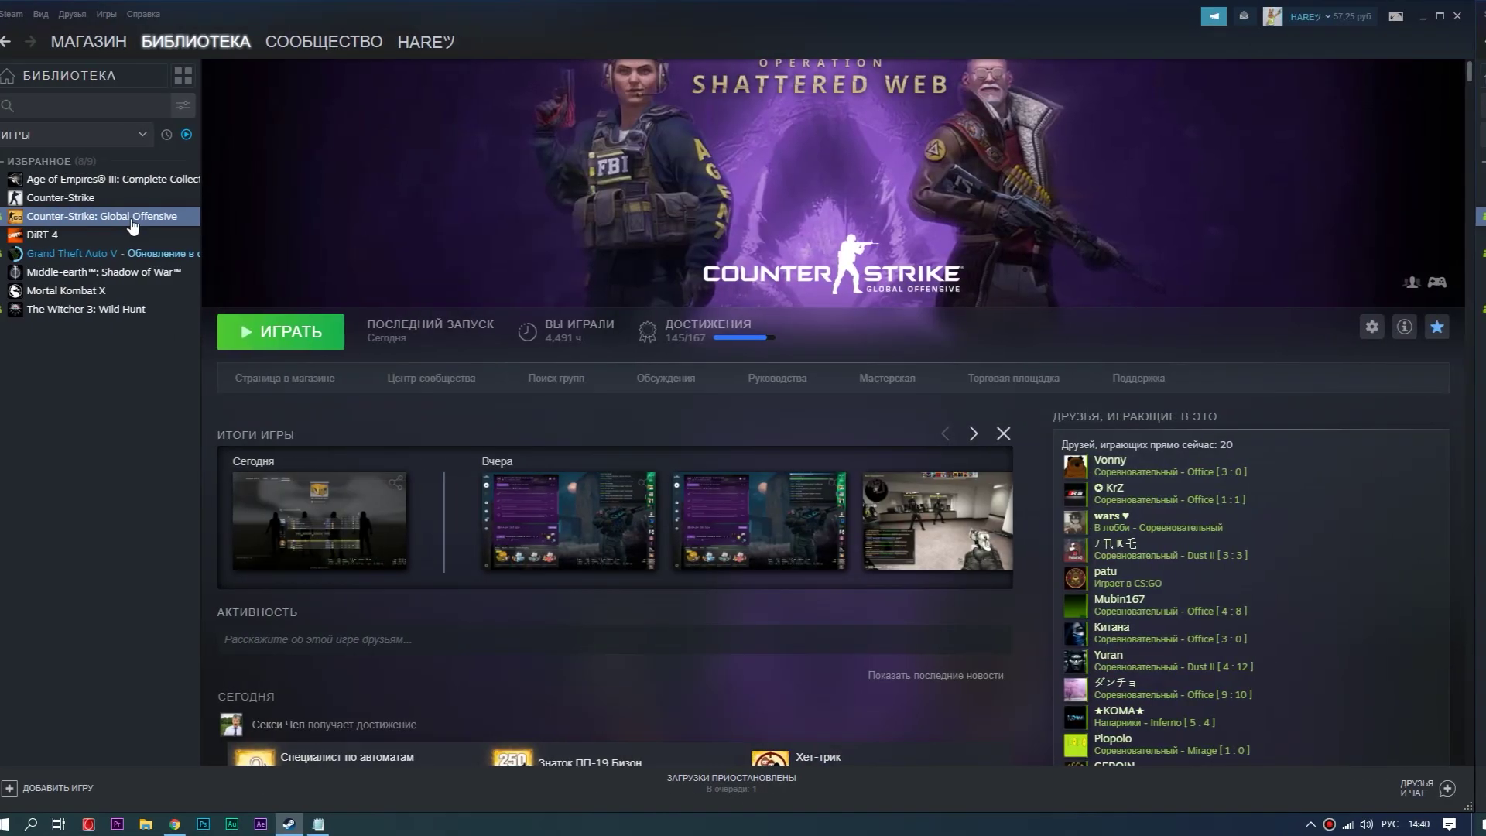
Step: Switch to Steam and open the launch options in the properties of Counter-Strike: Global Offensive for editing
right_click(82, 218)
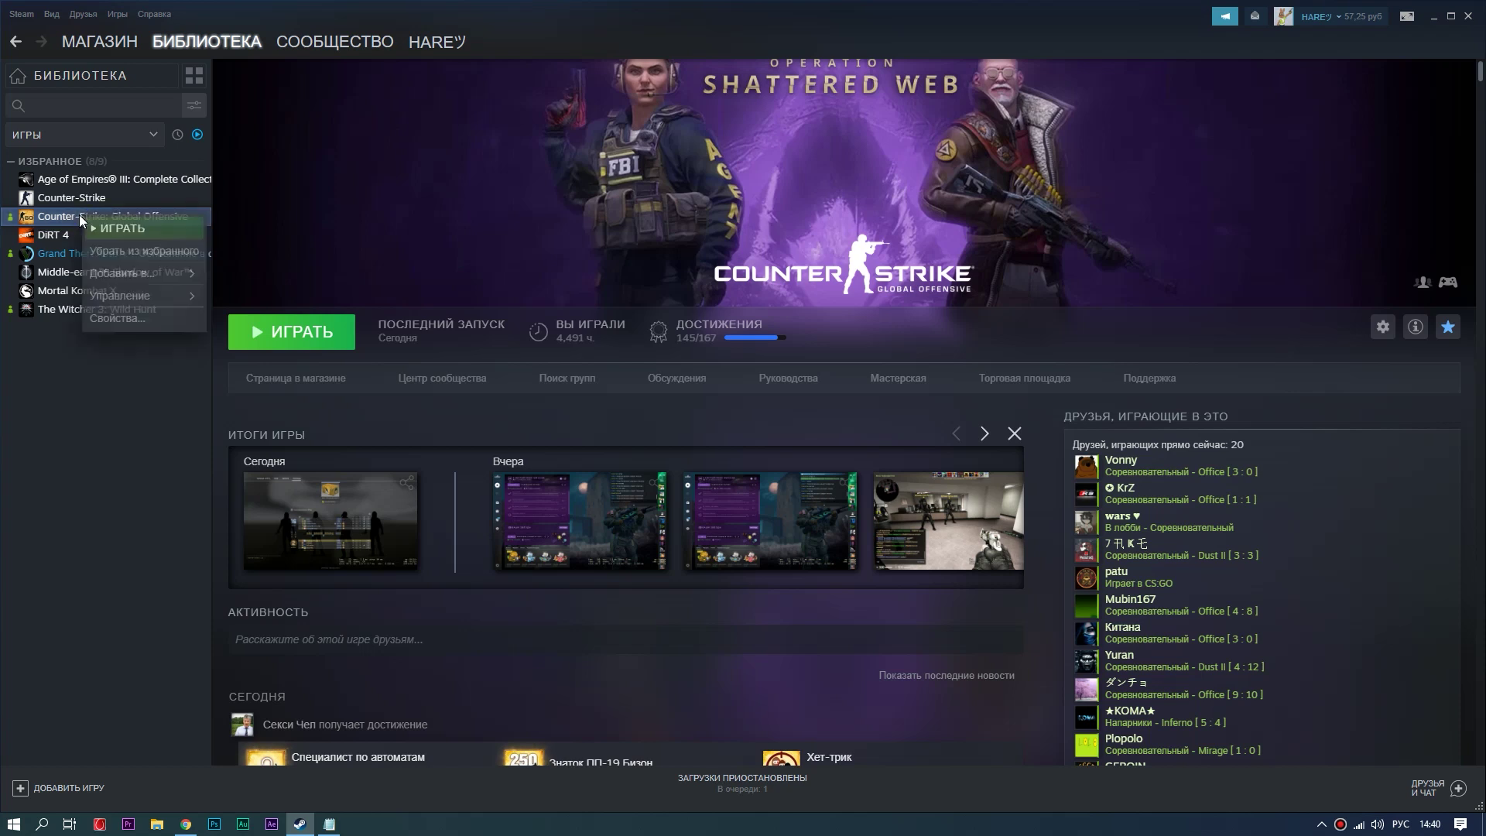
click(125, 319)
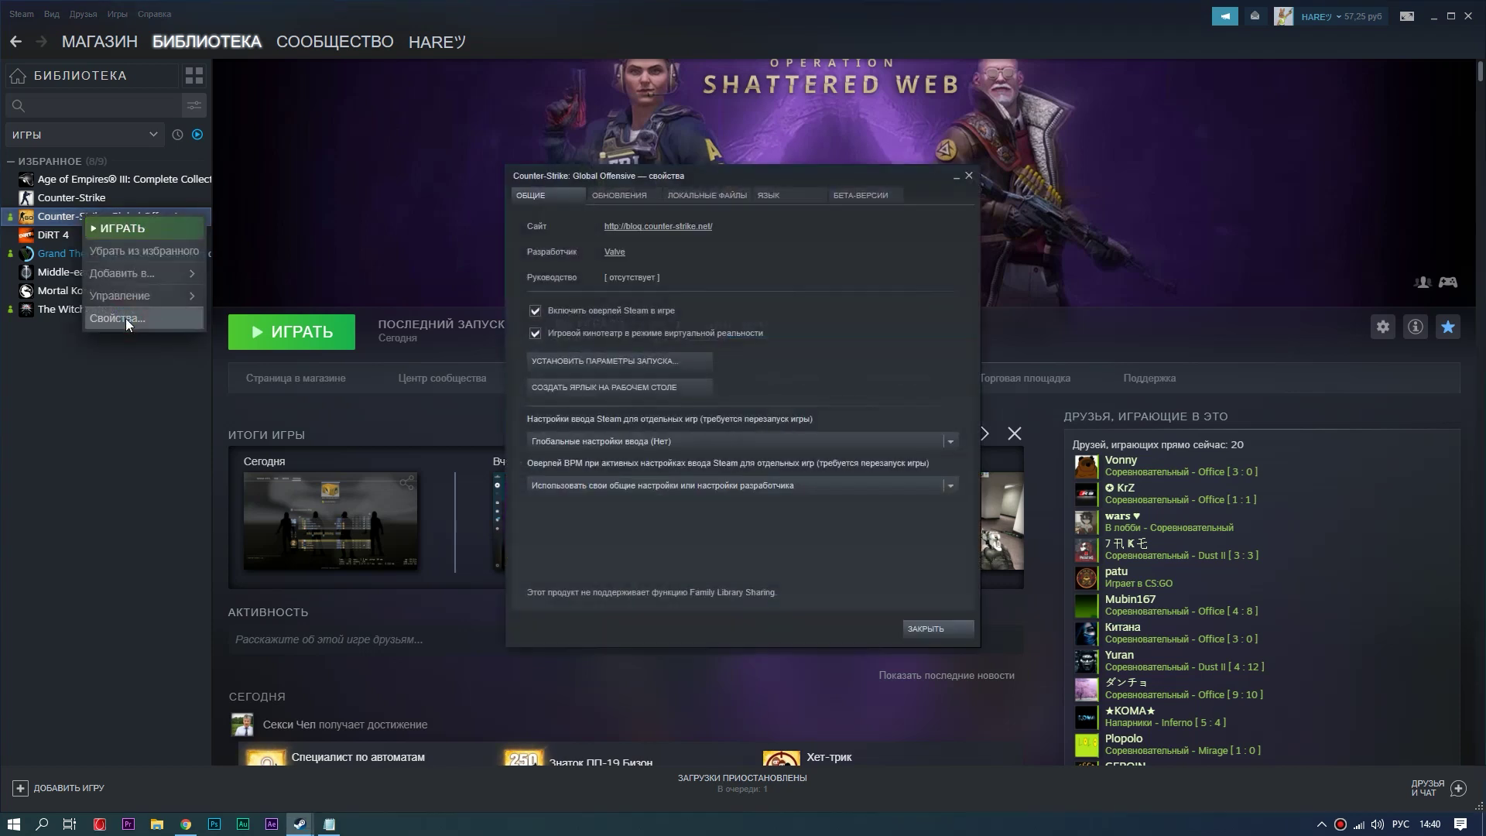
click(597, 365)
click(805, 418)
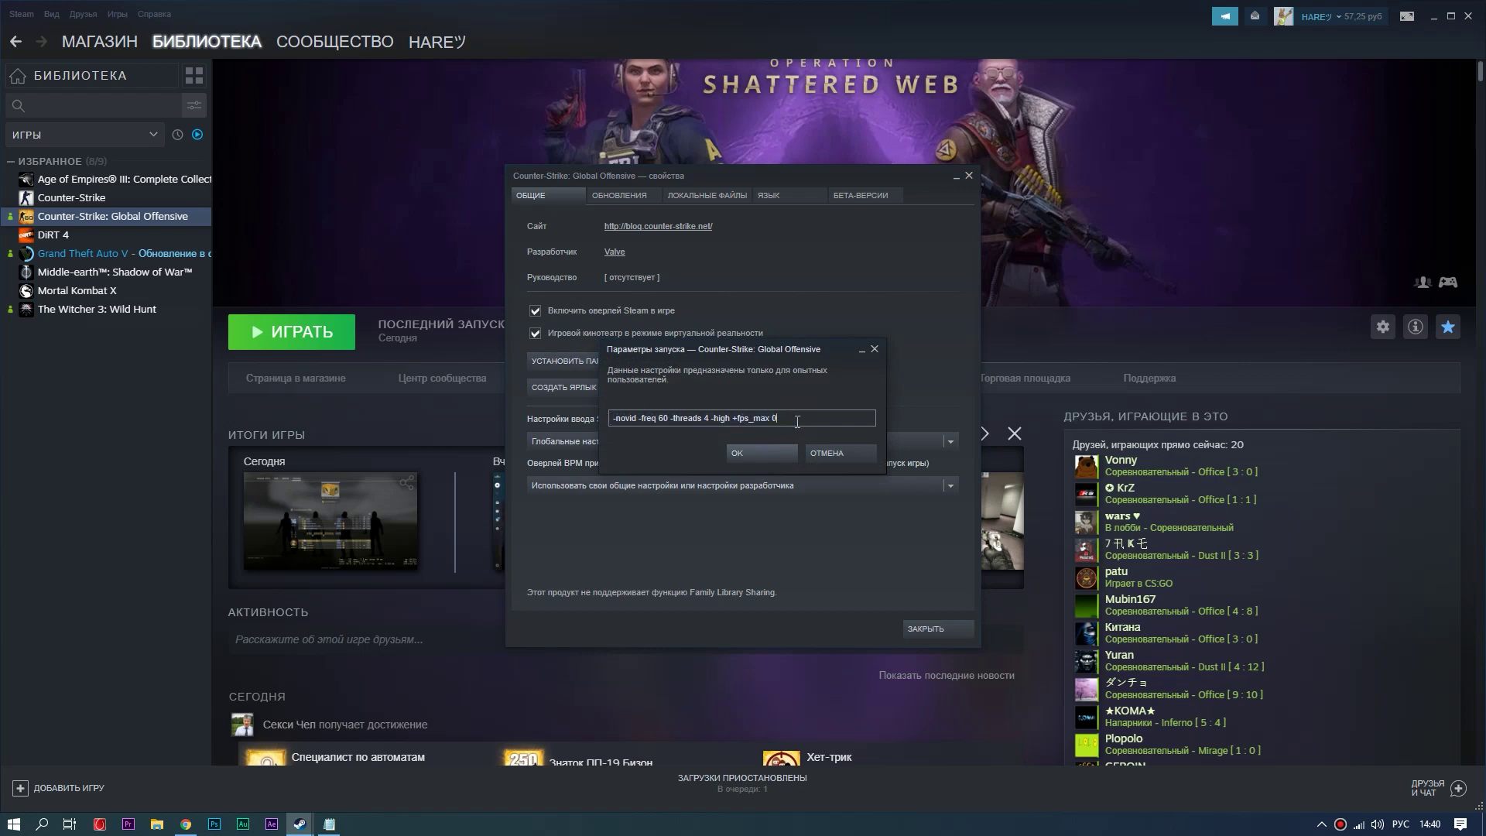
Step: Open the Notepad file with the launch commands and compare its descriptions with the launch options entered for the game
click(329, 824)
drag(499, 139, 570, 166)
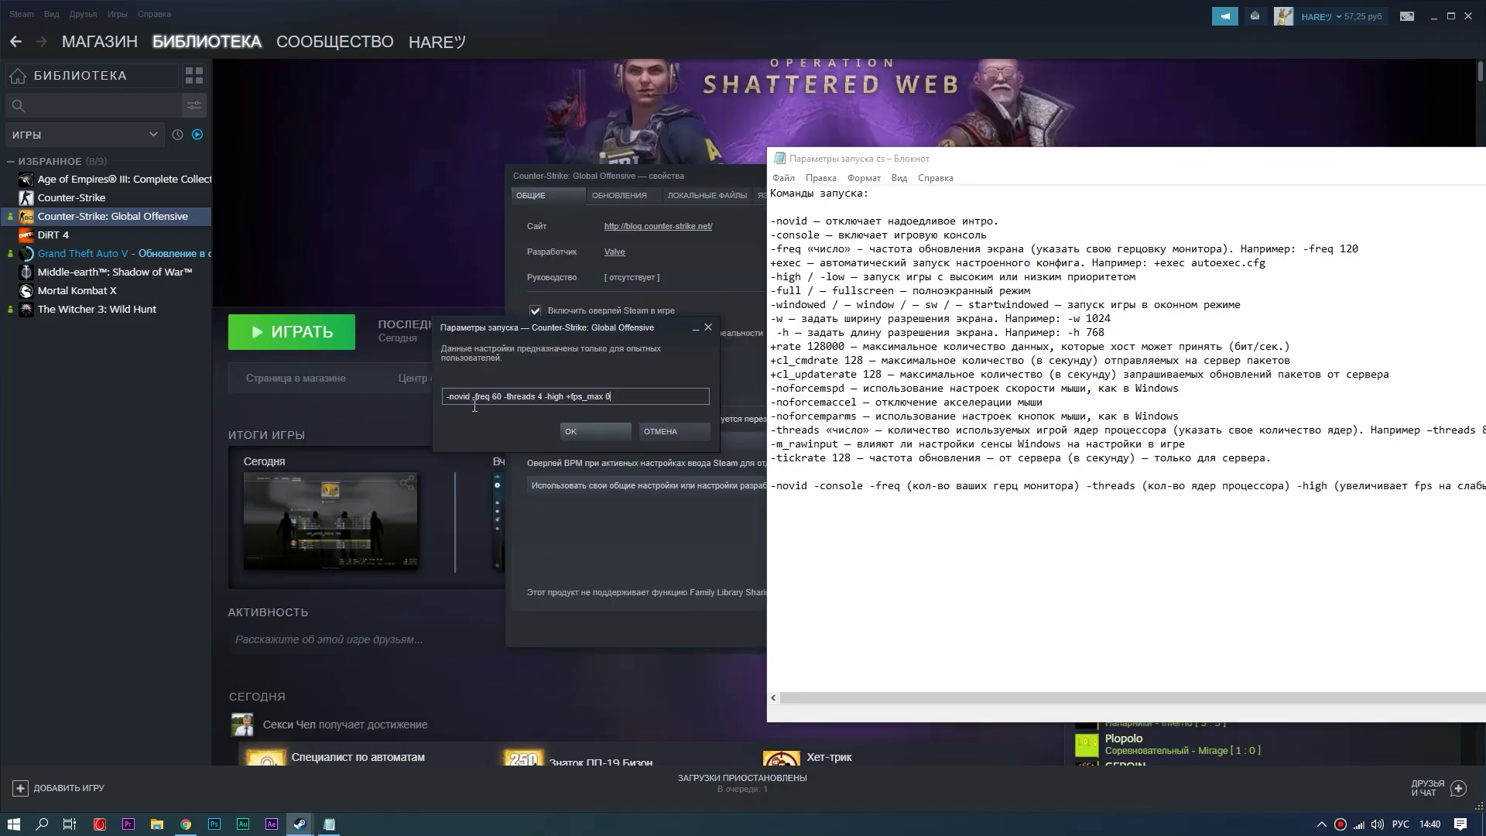
drag(473, 397, 442, 402)
click(472, 397)
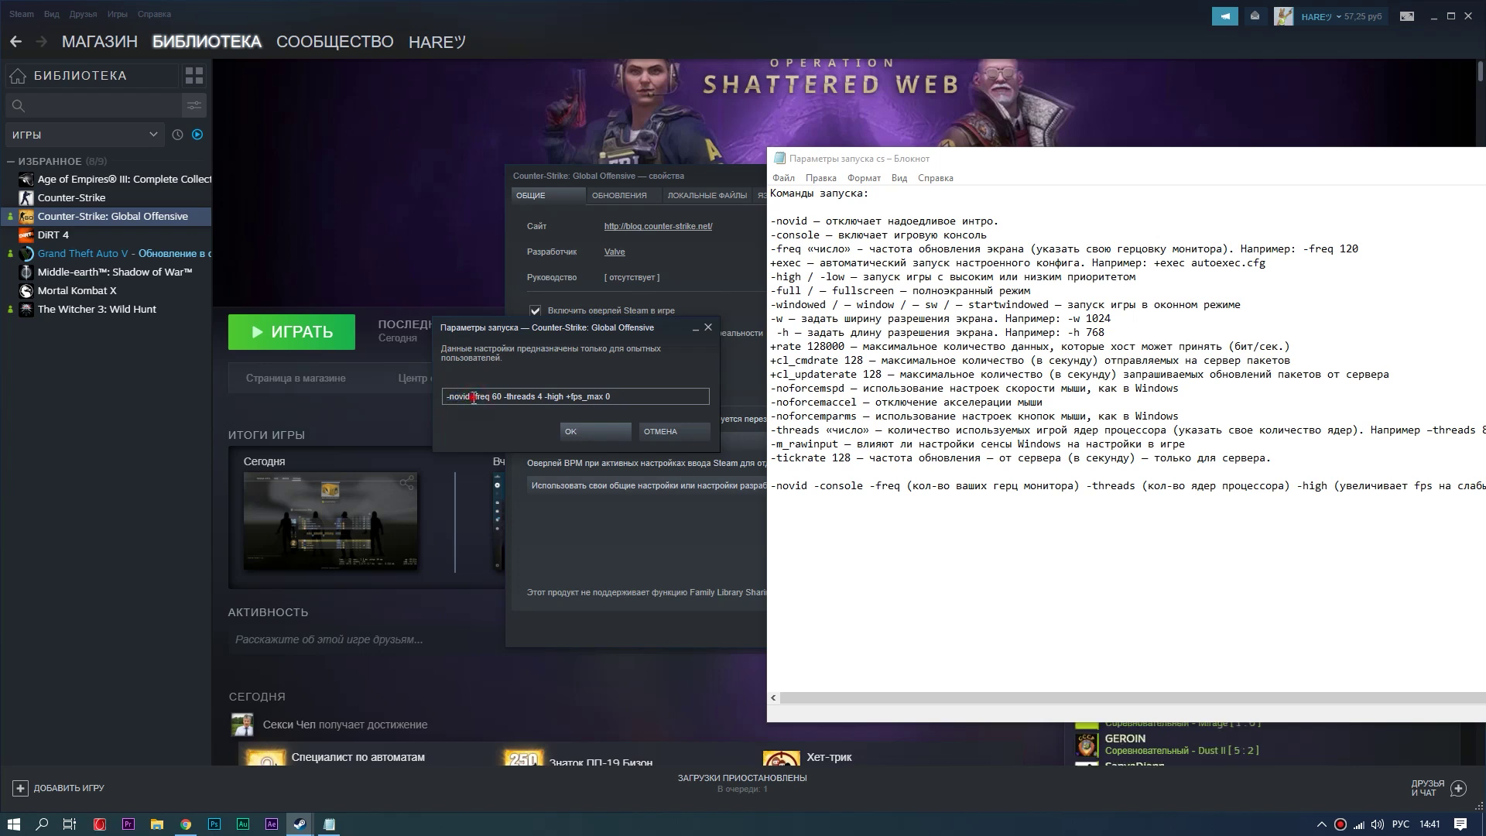
drag(474, 397, 491, 401)
drag(504, 398, 542, 398)
click(541, 397)
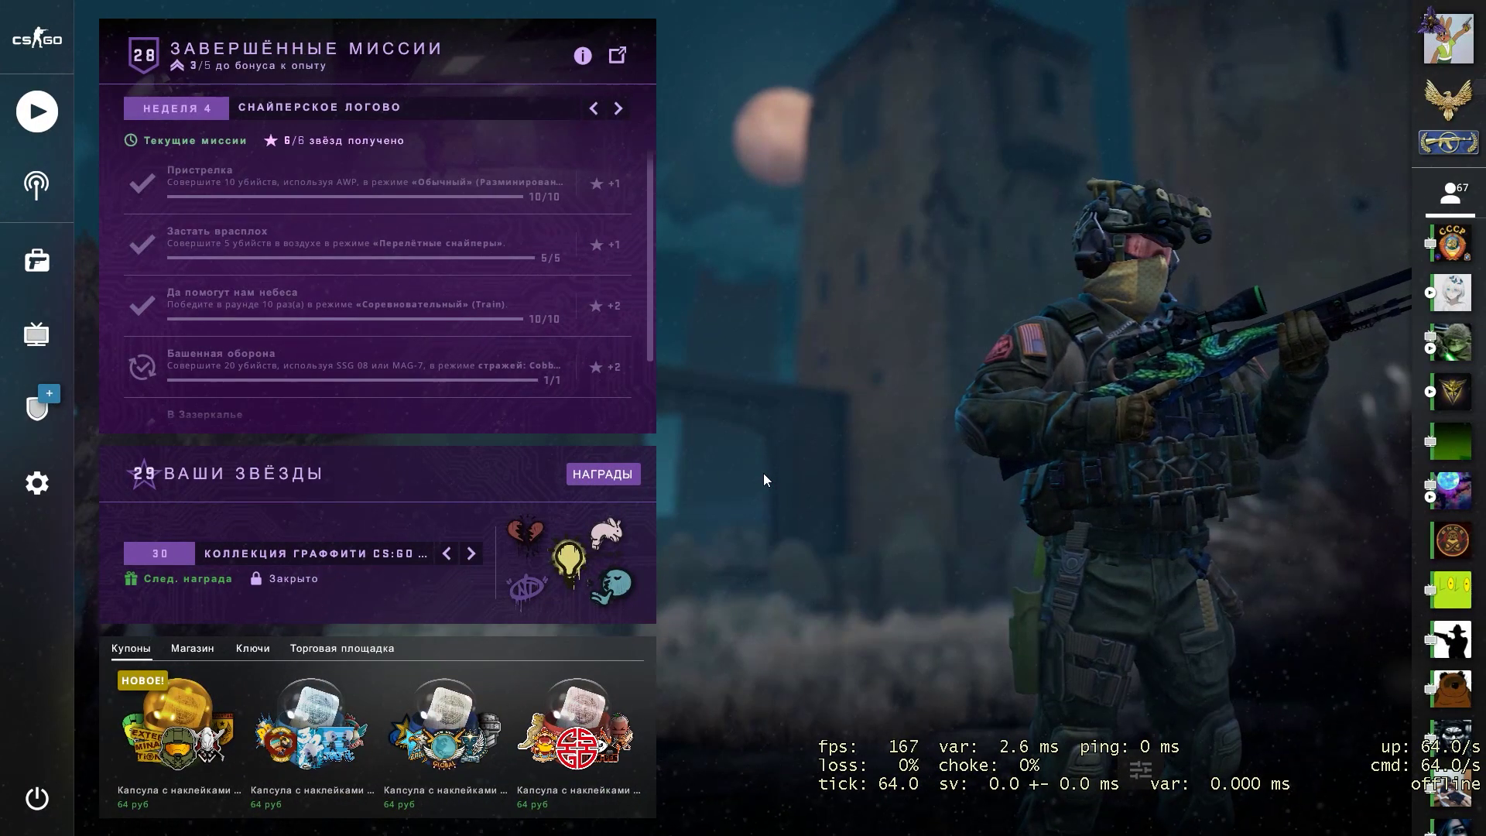
Step: Switch to Counter-Strike: Global Offensive, open its video settings and examine the basic and advanced graphics options
click(30, 489)
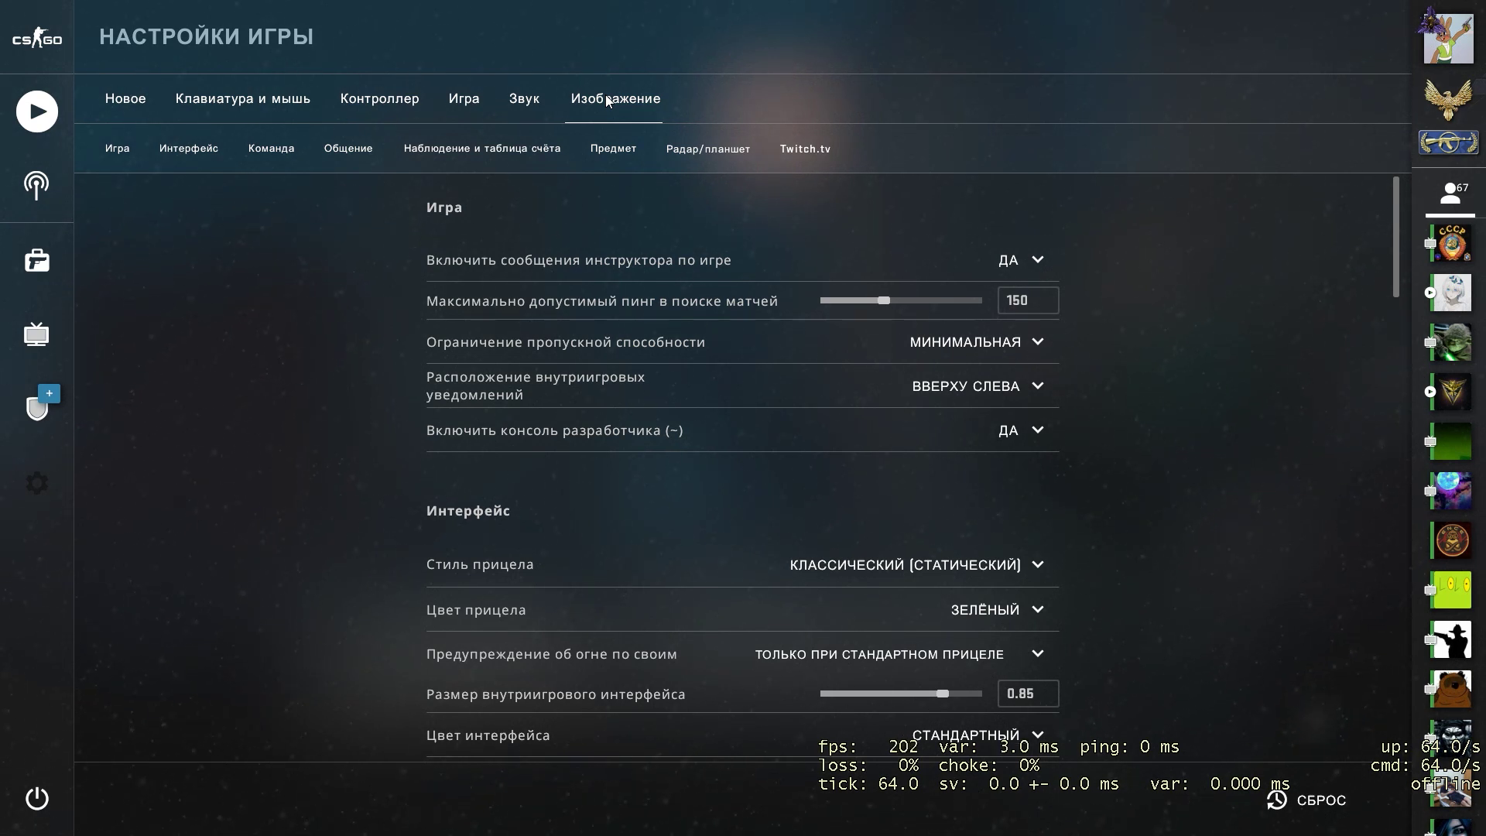
click(598, 100)
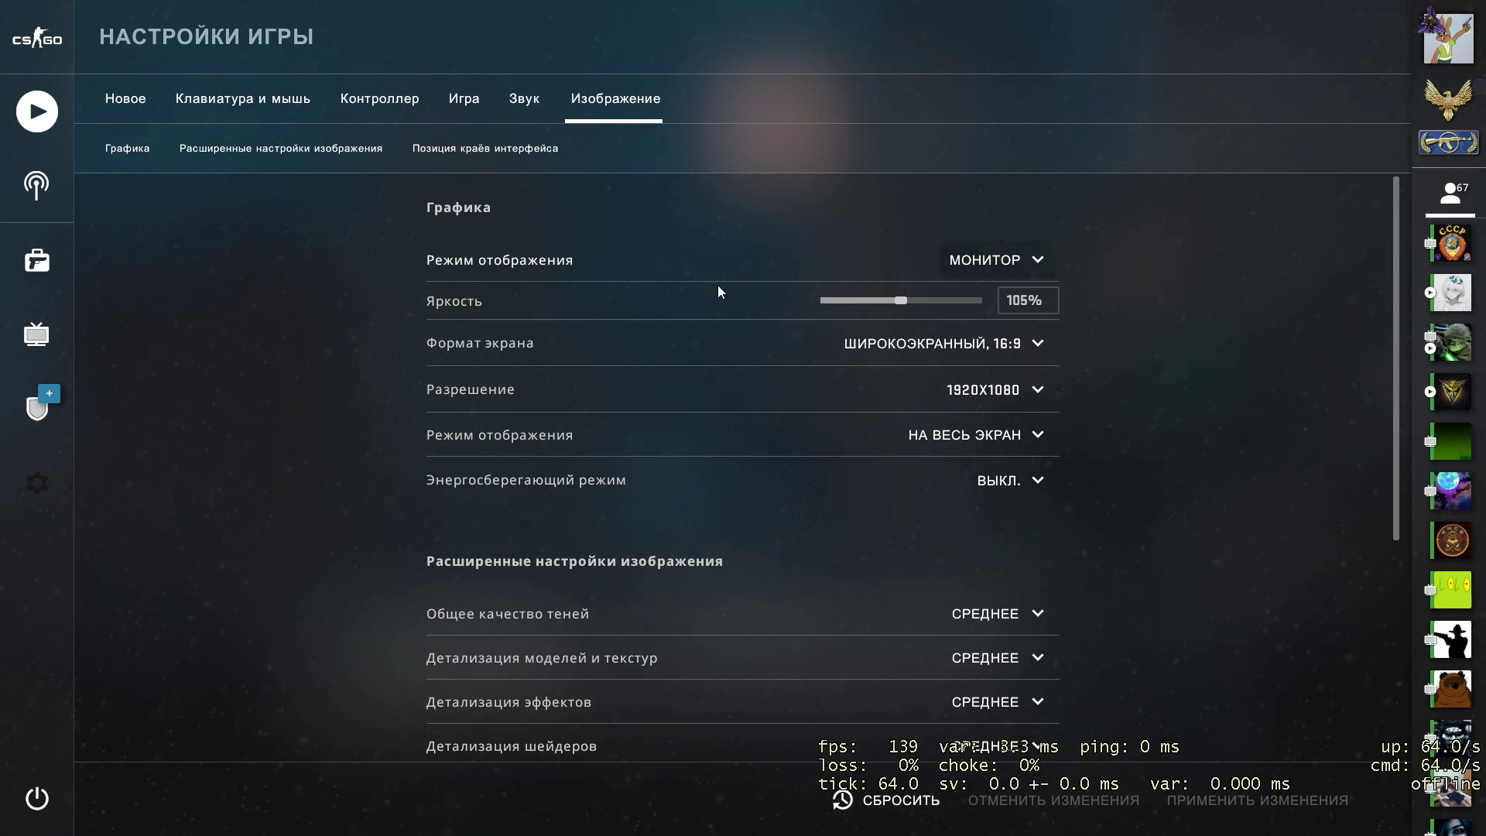
mouse_move(485, 308)
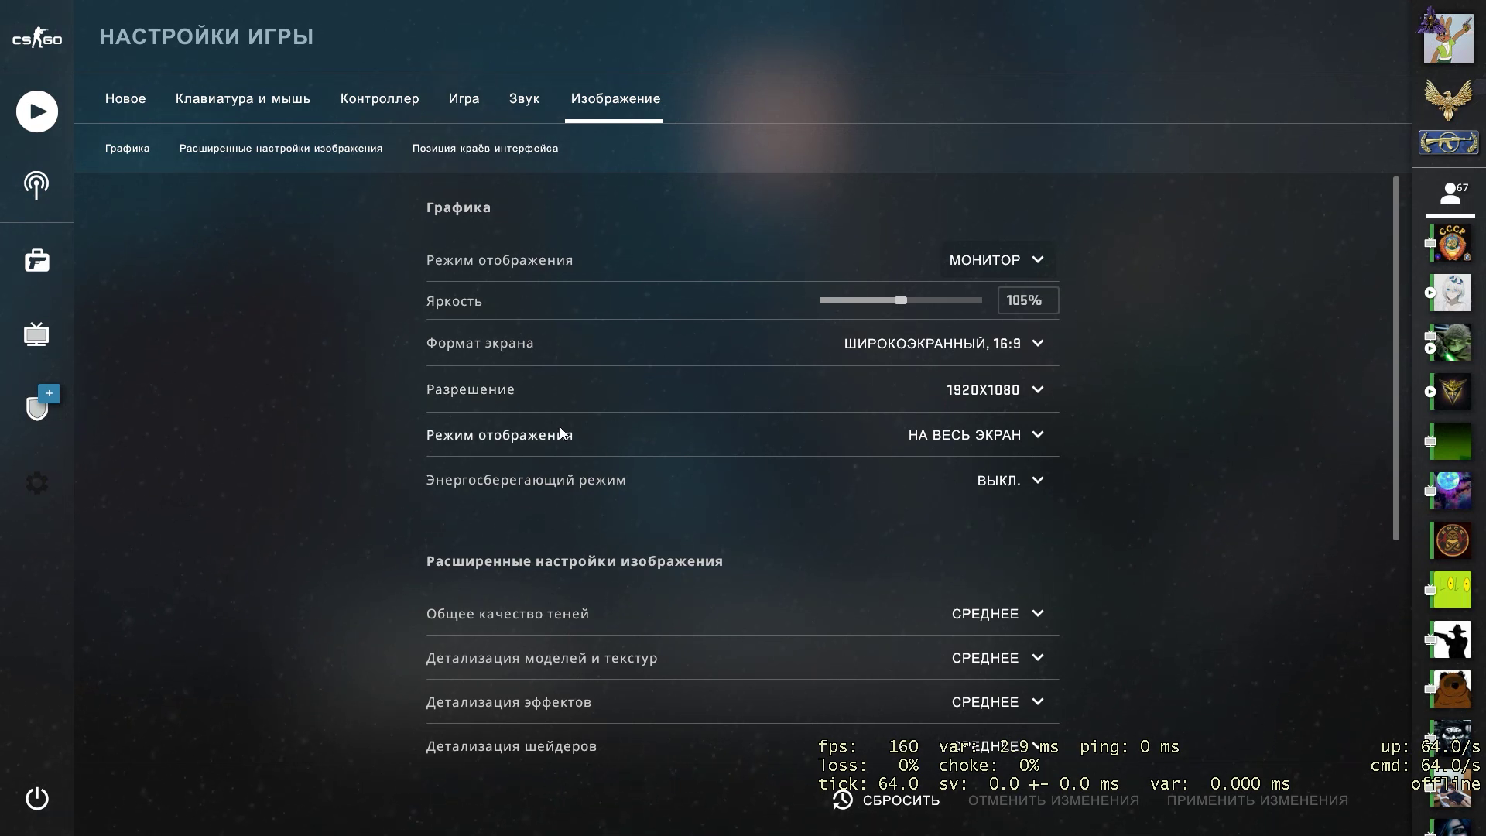
mouse_move(559, 506)
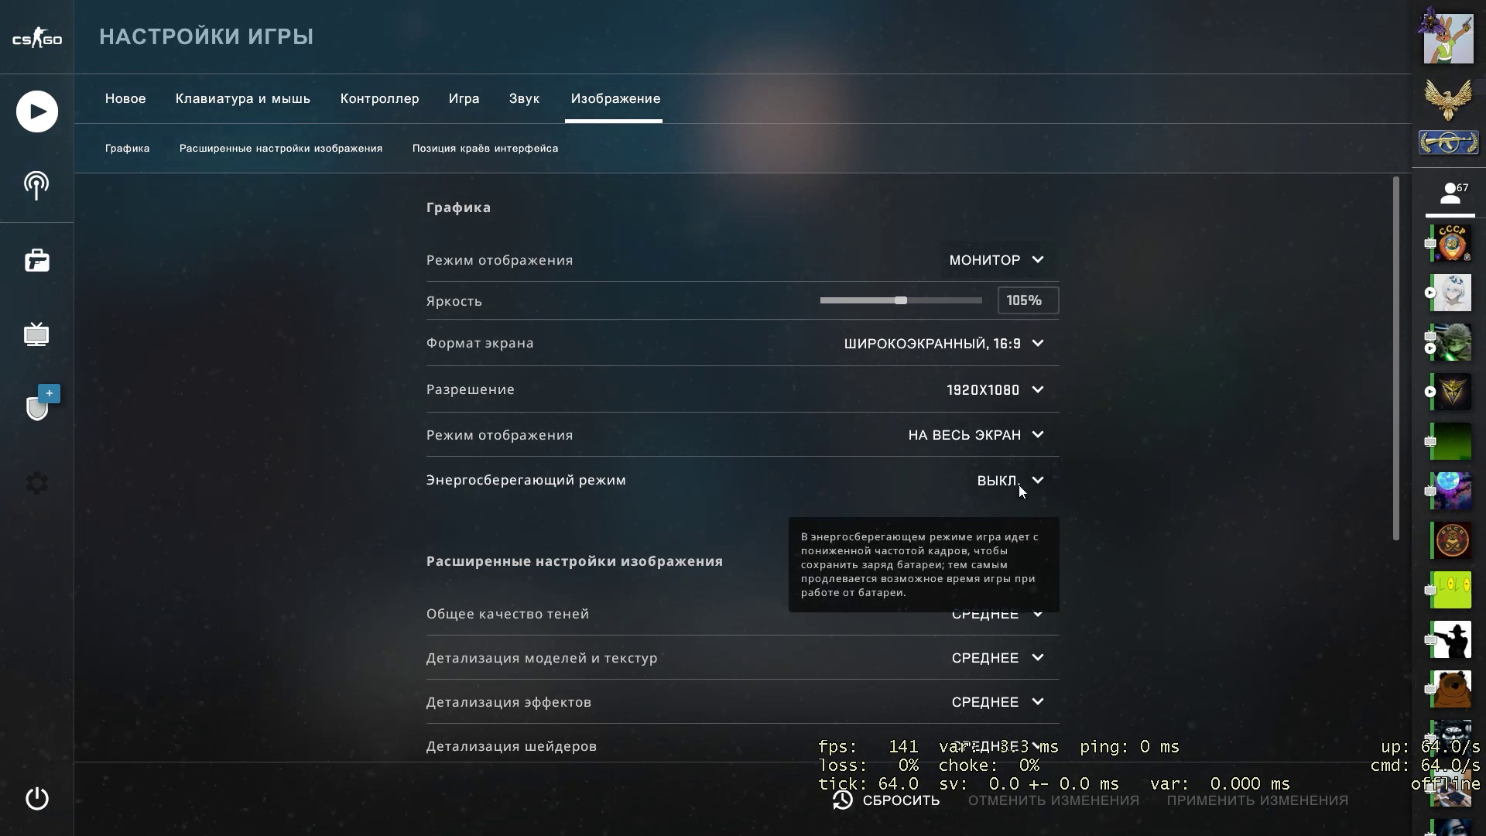
scroll(1019, 484, down, 4)
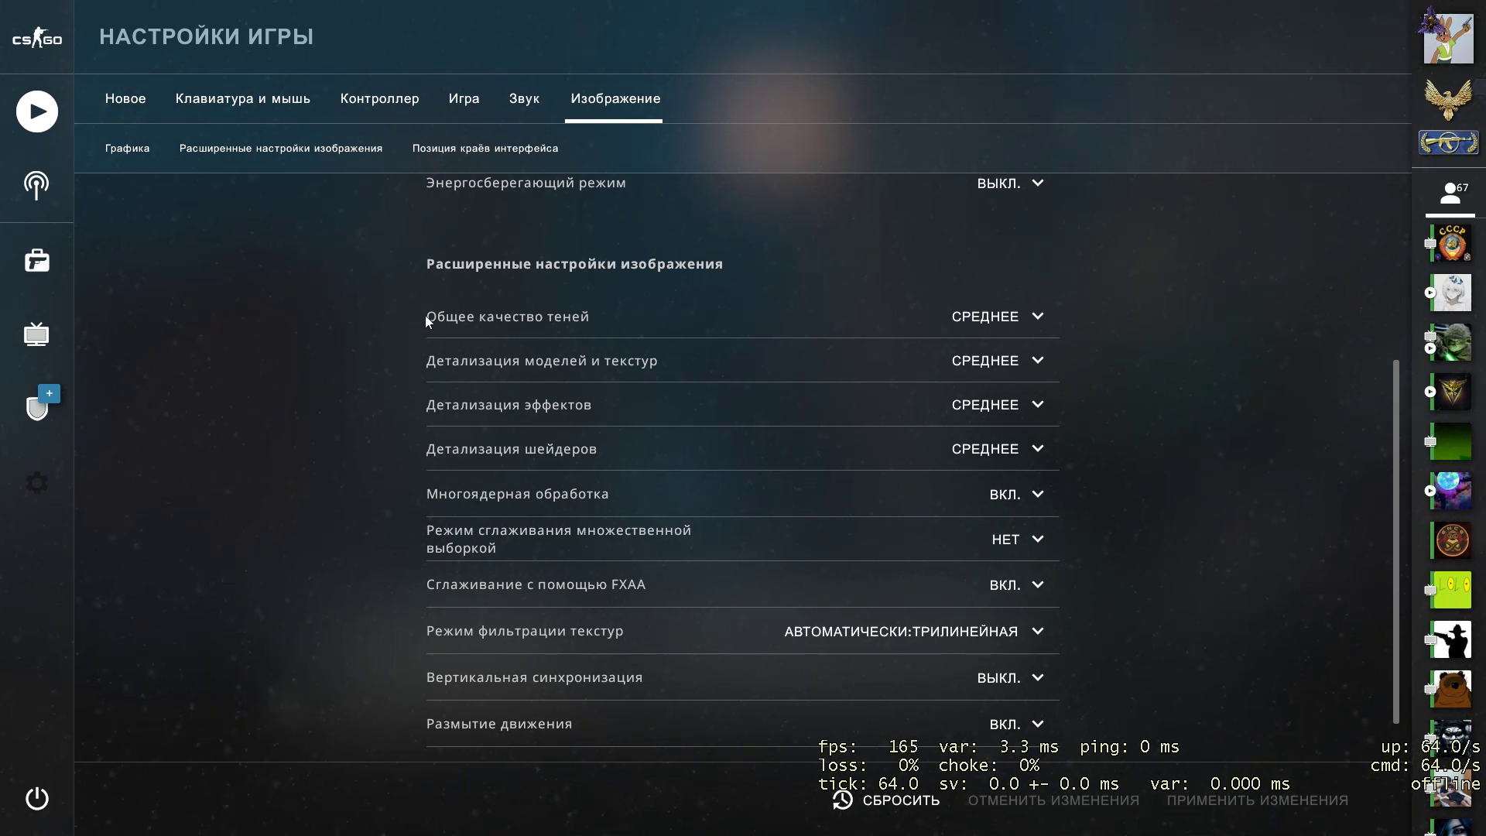